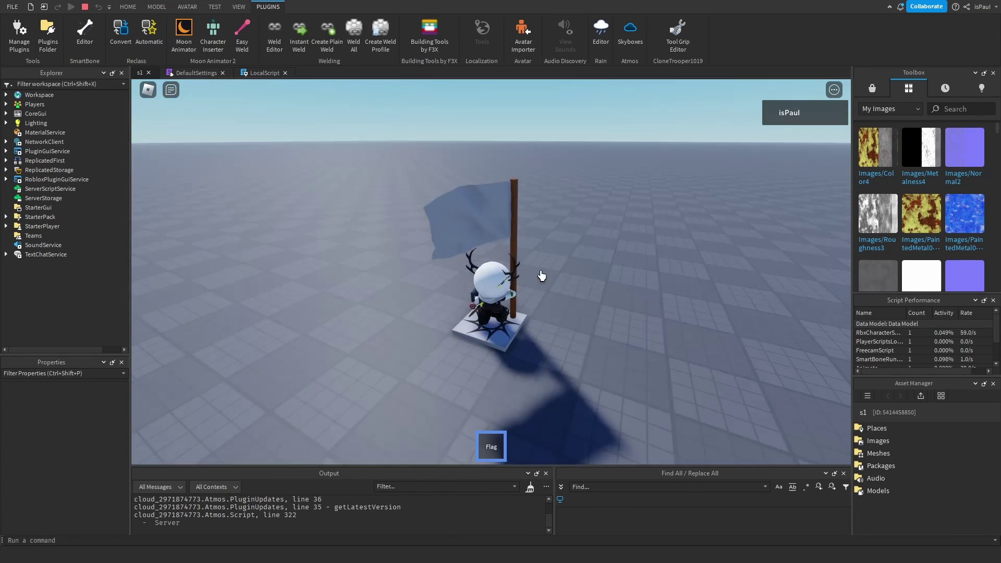
Walk the character around in the playtest and examine the waving flag from several sides.
key(w)
key(a)
scroll(541, 275, up, 1)
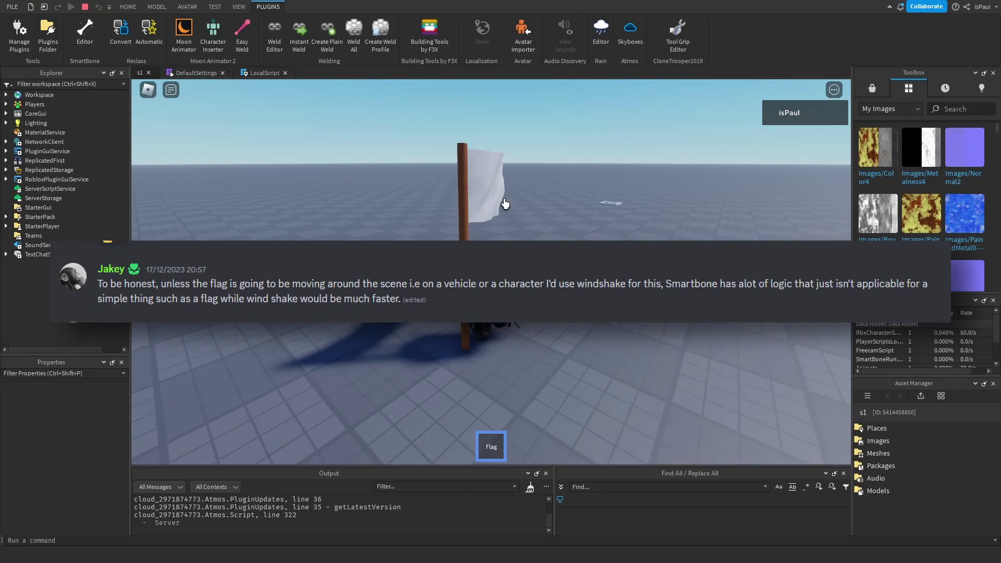
key(d)
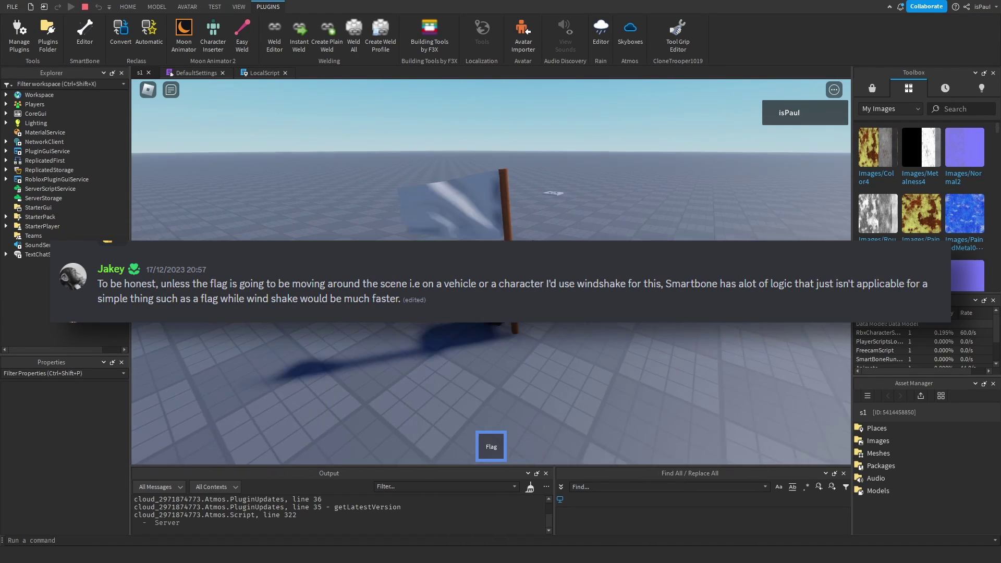
key(a)
key(w)
right_drag(530, 180, 586, 169)
key(s)
key(w)
mouse_move(507, 353)
right_down()
mouse_move(507, 334)
mouse_move(508, 353)
right_up()
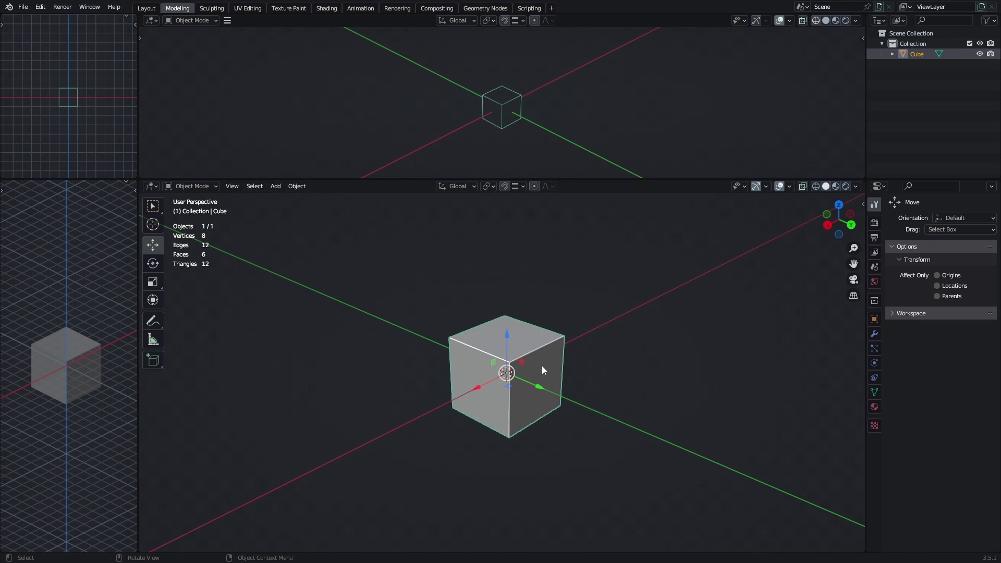
Switch to Blender, delete the default cube and add a 2 m plane mesh at the world origin.
middle_drag(554, 375, 565, 355)
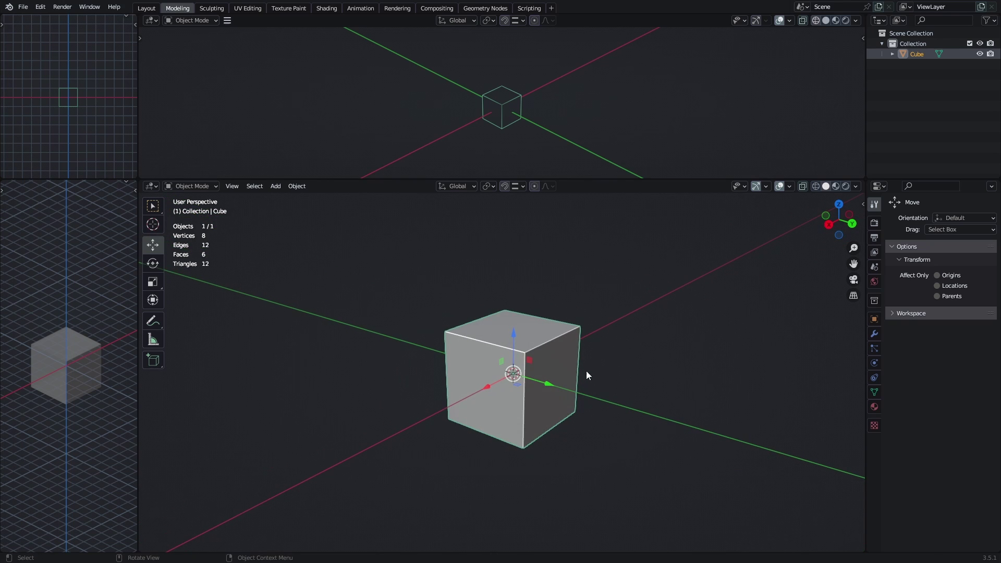
key(Delete)
key(shift+a)
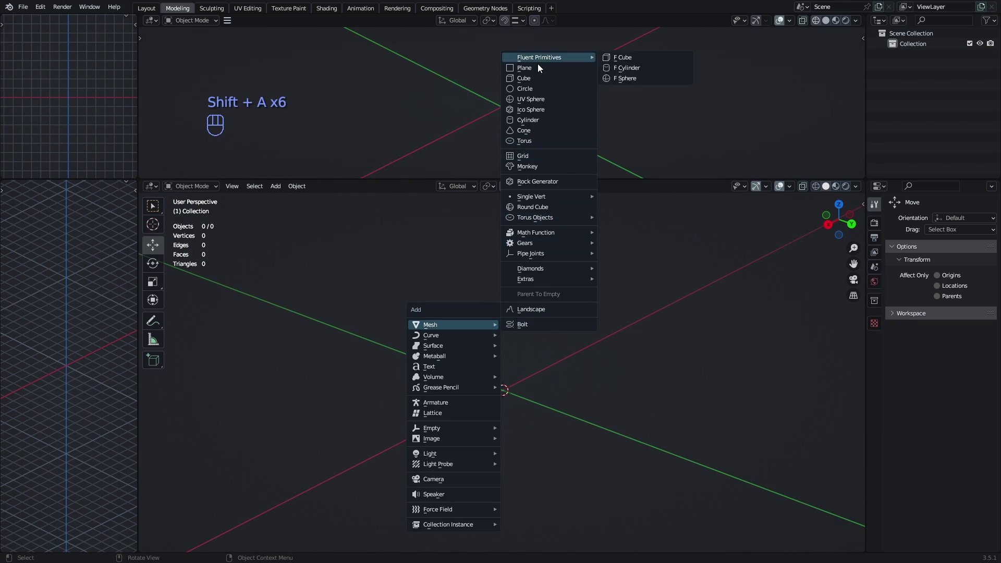
click(539, 68)
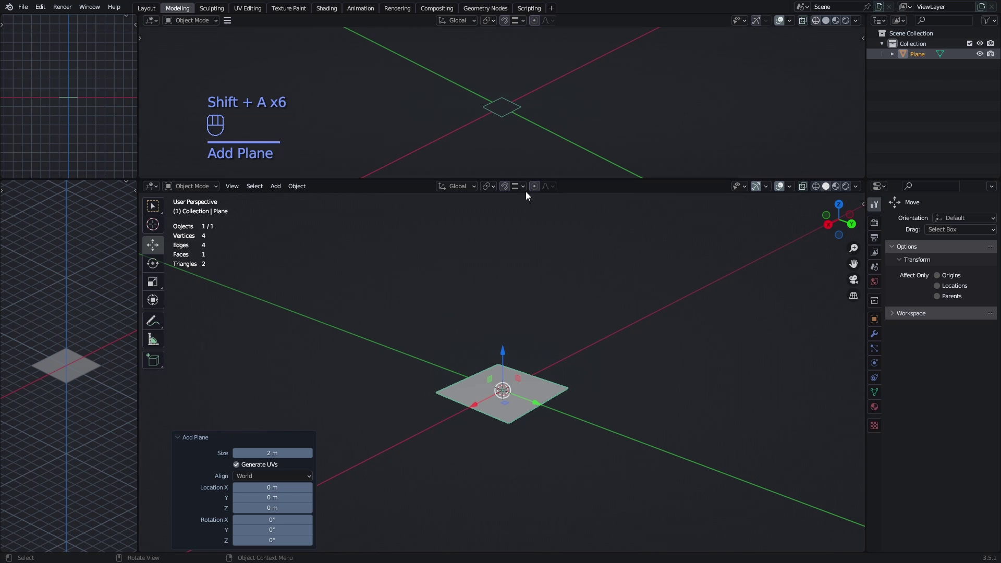
Rotate the plane 90° about the global Y axis and stretch it along Y by a factor of about 1.67.
middle_drag(552, 339, 574, 374)
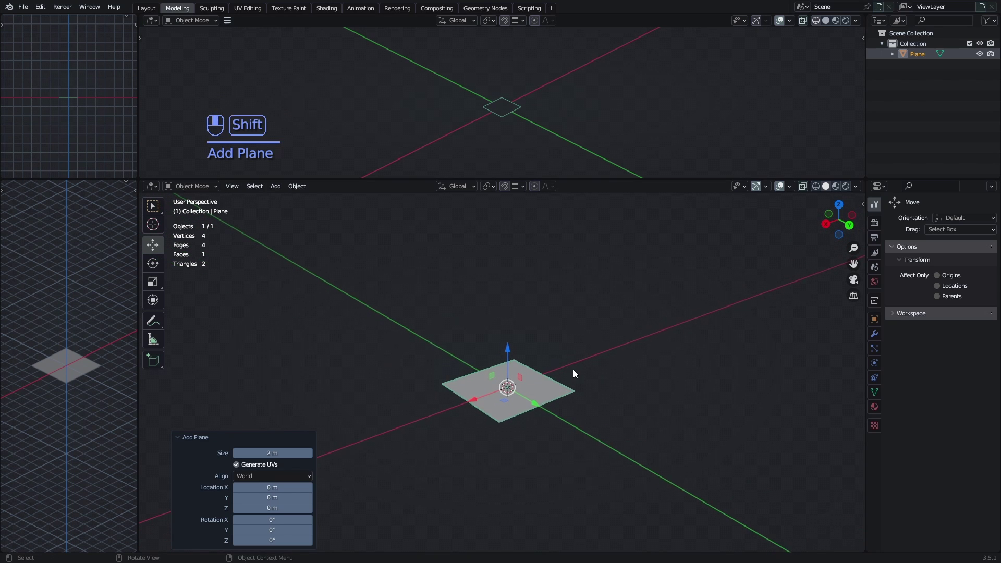
scroll(573, 369, up, 2)
text(rxy90)
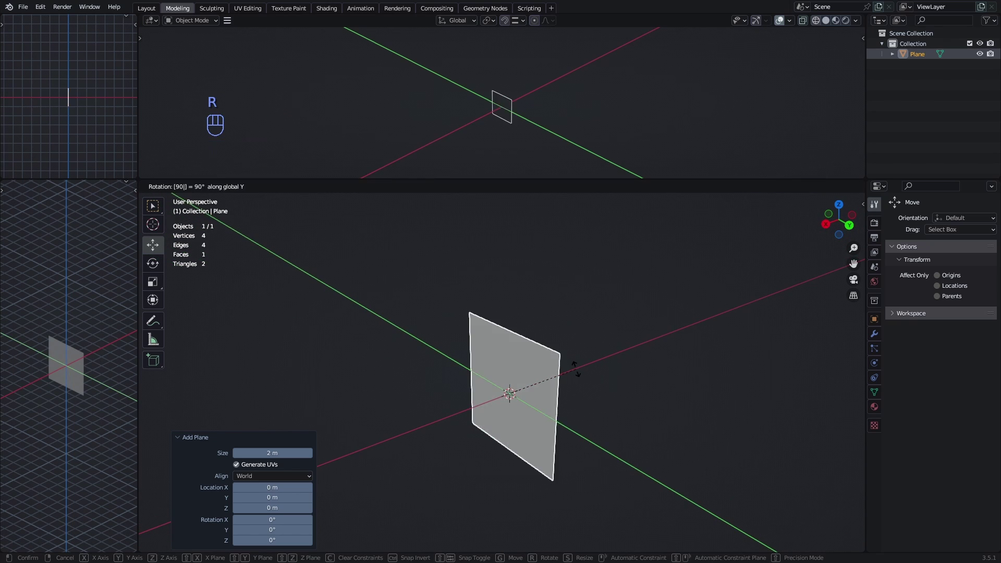
click(579, 365)
middle_drag(581, 364, 619, 370)
key(s)
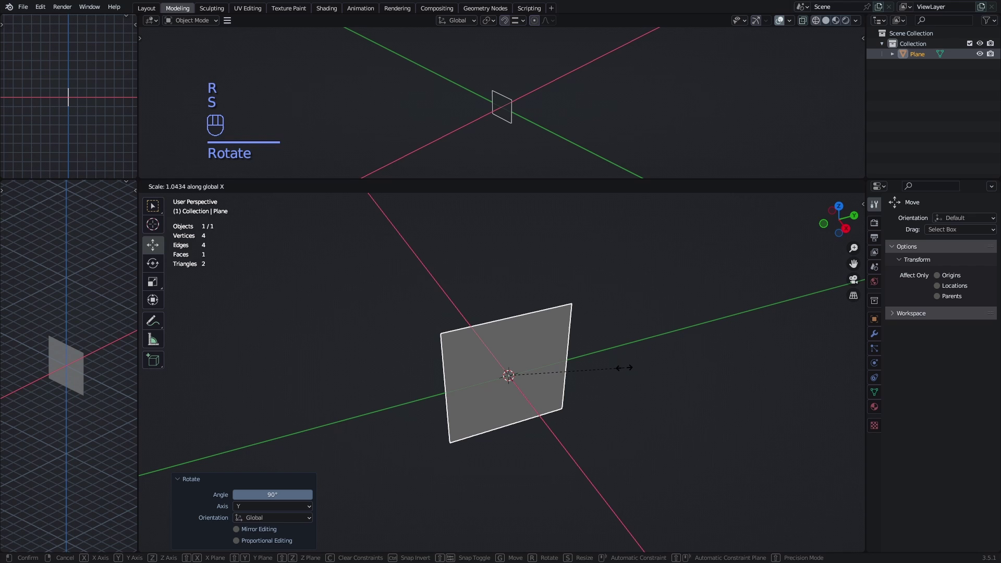
key(y)
click(693, 351)
Subdivide the plane into a grid with 15 centred vertical loop cuts and 9 centred horizontal ones.
shift+middle_drag(693, 354, 558, 402)
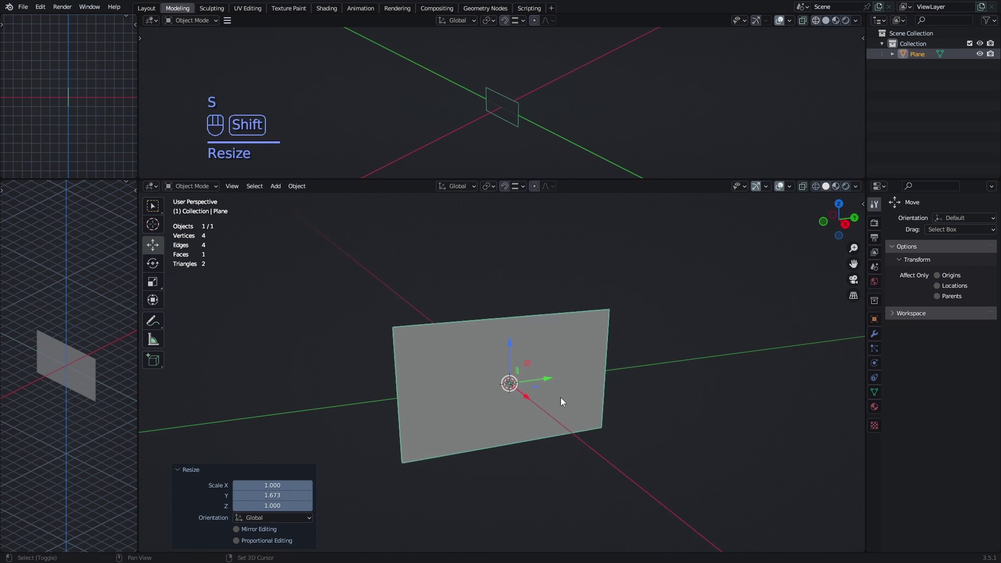
key(Tab)
key(ctrl+r)
scroll(532, 410, up, 14)
click(532, 410)
key(ctrl+r)
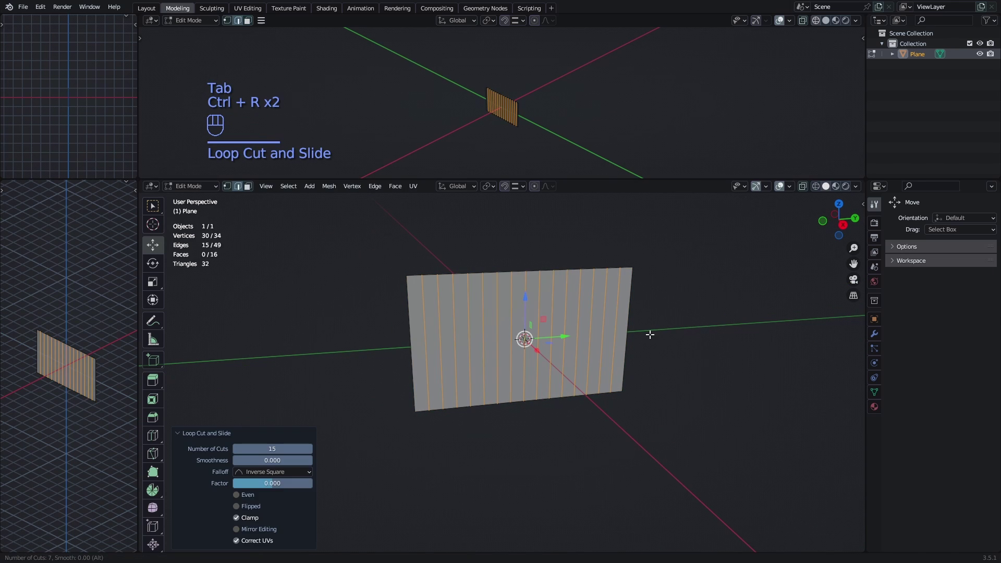
click(641, 339)
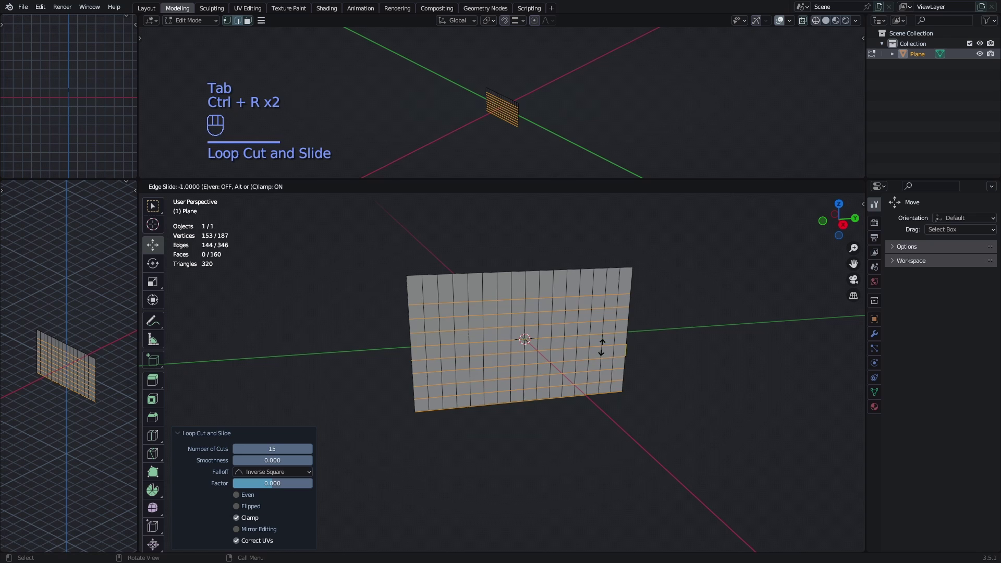
right_click(626, 346)
shift+middle_drag(622, 356, 619, 367)
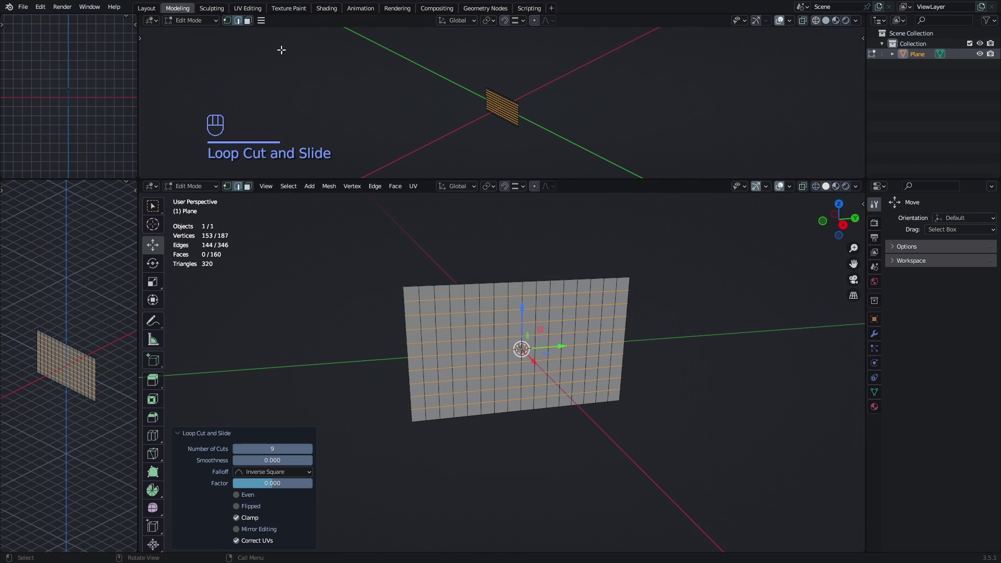
In the Sculpting workspace, set up the Cloth brush with Dyntopo enabled and a strength of 1.000.
click(212, 8)
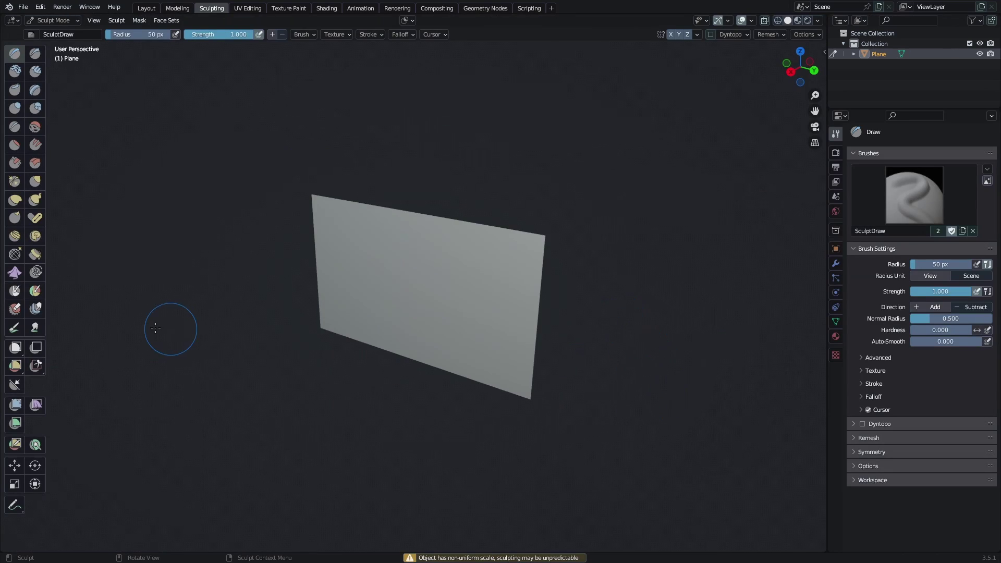
click(13, 275)
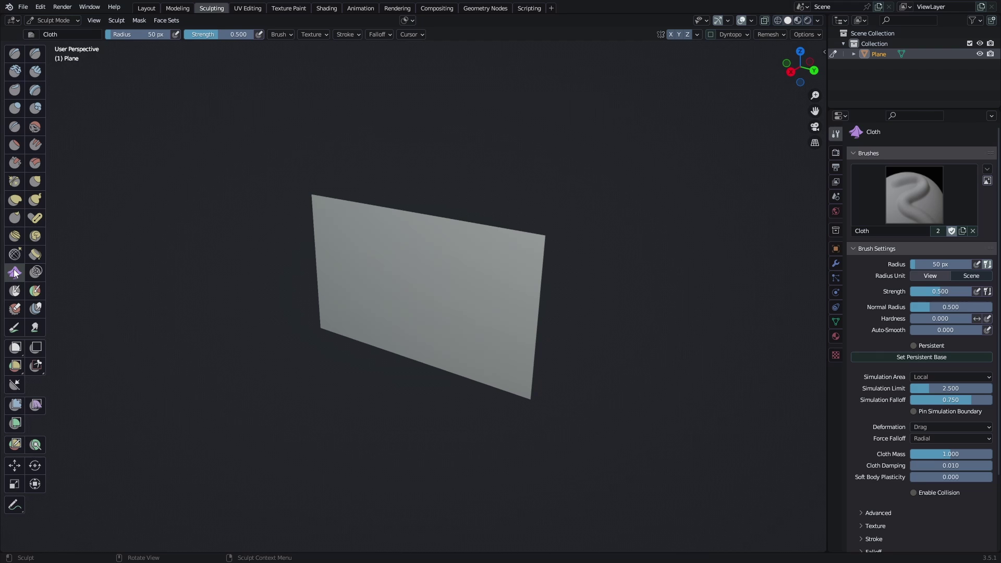
click(711, 34)
click(668, 59)
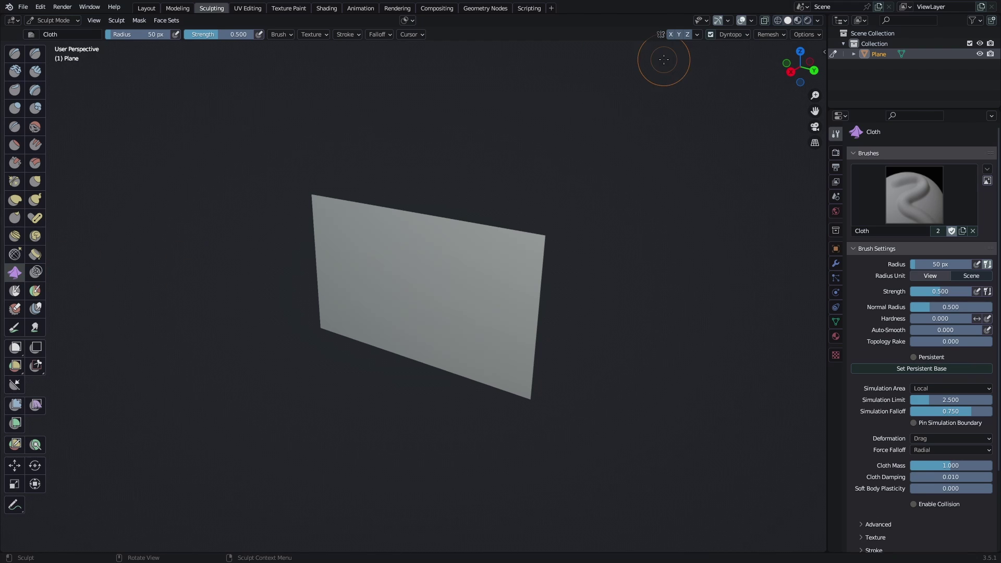
click(733, 34)
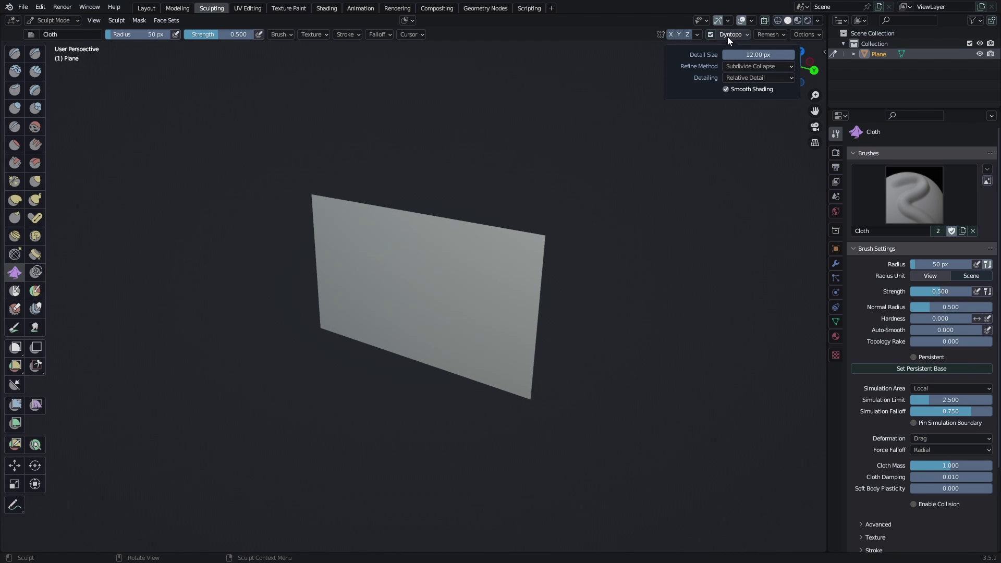
middle_drag(445, 204, 452, 198)
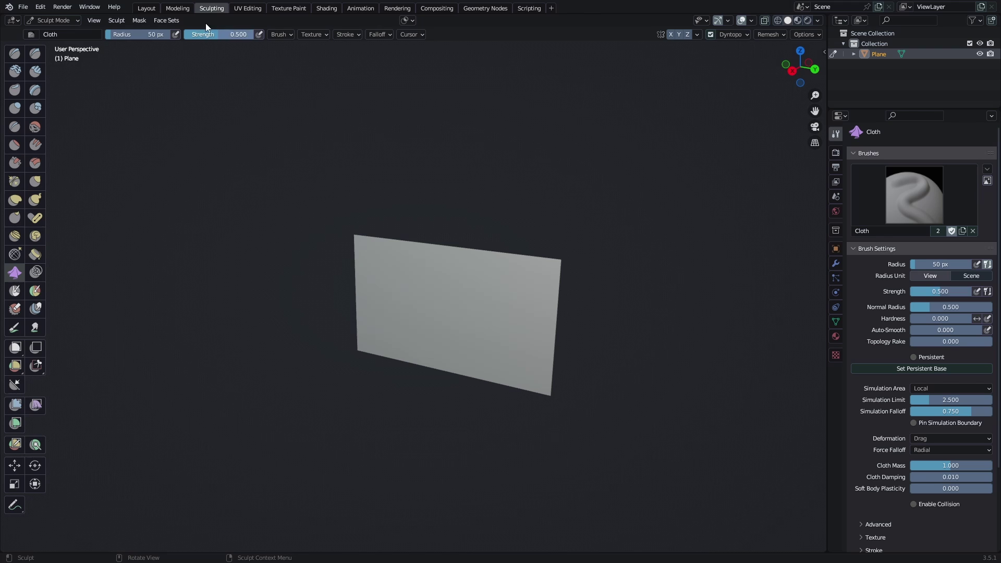
drag(209, 33, 254, 35)
Sculpt diagonal cloth folds across the flag plane with Cloth brush strokes.
drag(554, 262, 557, 261)
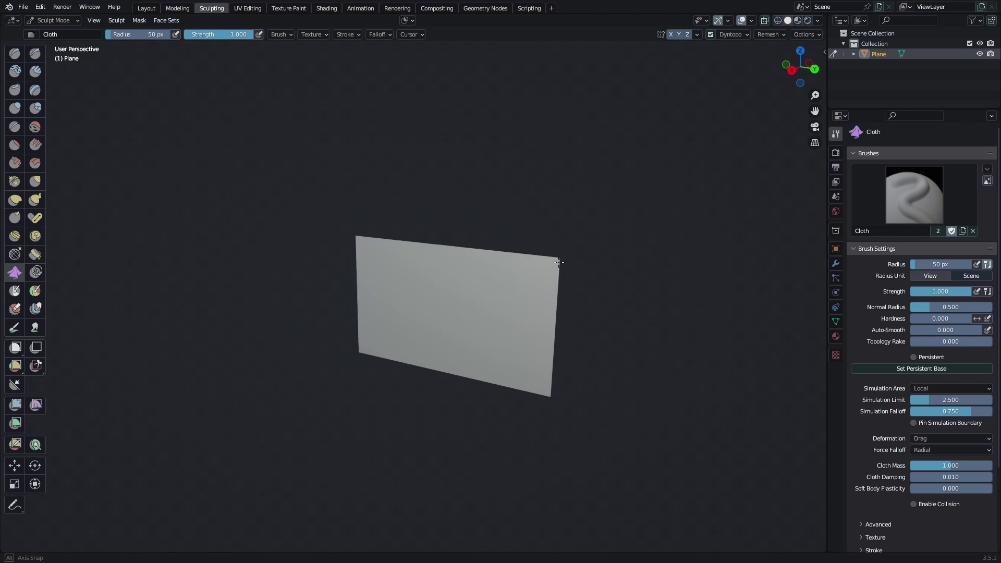
drag(556, 261, 580, 251)
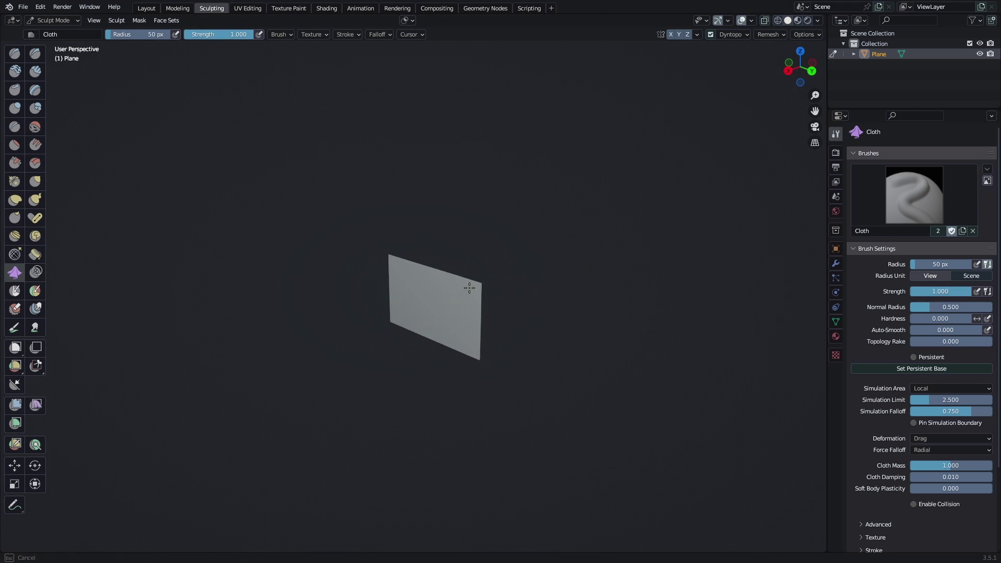
drag(469, 288, 468, 276)
mouse_move(441, 334)
mouse_down()
mouse_move(439, 277)
mouse_move(405, 273)
mouse_up()
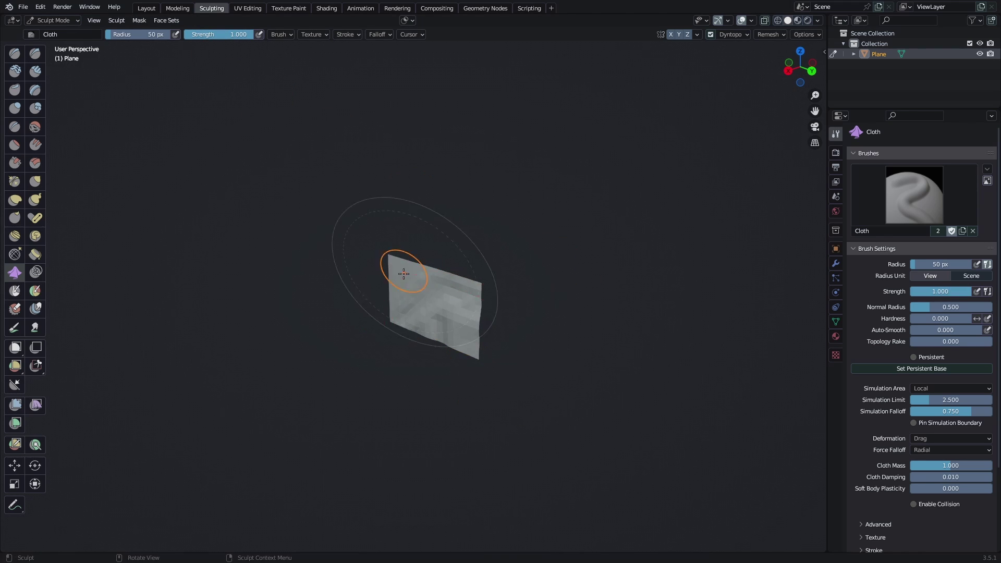
middle_drag(414, 293, 455, 293)
drag(476, 312, 439, 300)
scroll(449, 313, up, 1)
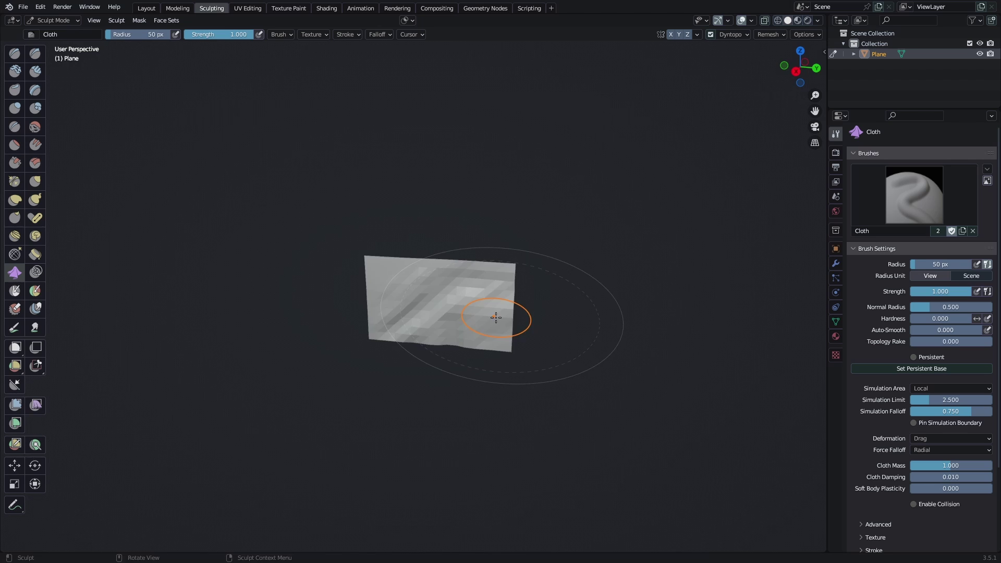
middle_drag(494, 320, 458, 326)
scroll(459, 326, up, 1)
drag(458, 326, 485, 327)
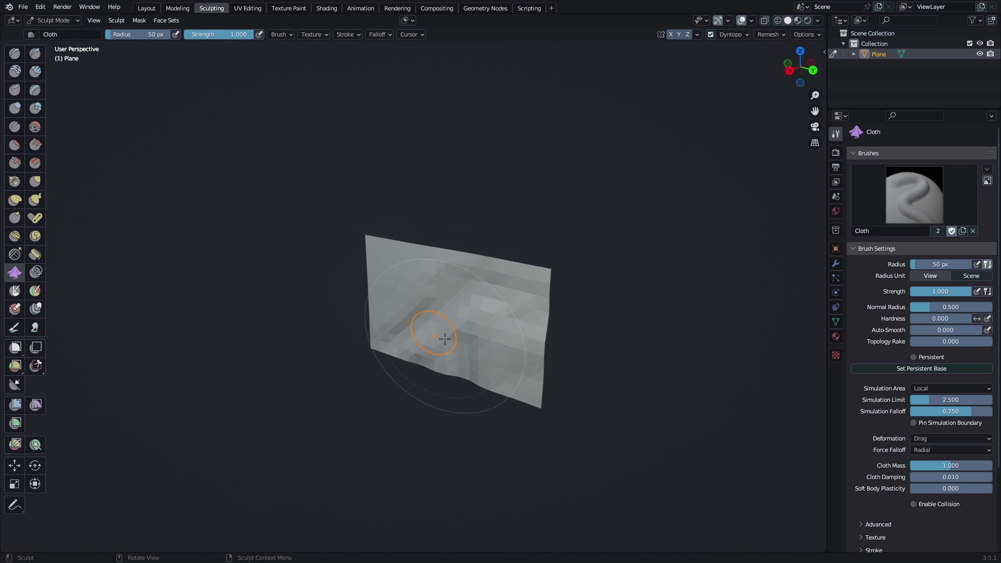
Switch to Edit Mode and back to refresh the flag's shading, and sculpt more wrinkles across its surface and upper corner.
key(Tab)
key(Tab)
scroll(495, 334, down, 1)
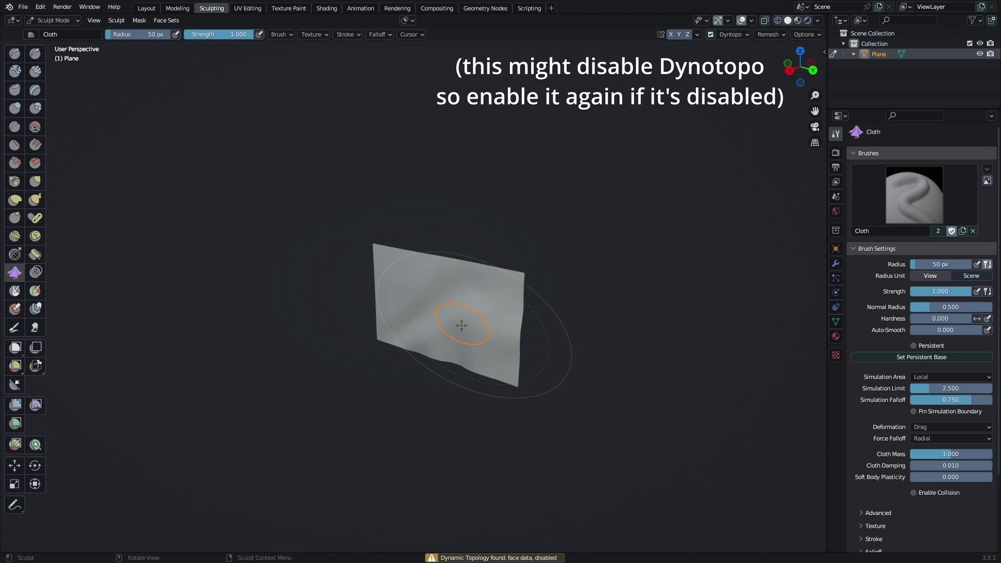
mouse_move(460, 327)
middle_down()
mouse_move(555, 334)
mouse_move(544, 333)
middle_up()
mouse_move(537, 329)
mouse_down()
mouse_move(494, 264)
mouse_move(425, 287)
mouse_move(458, 279)
mouse_move(475, 294)
mouse_up()
mouse_move(505, 298)
middle_down()
mouse_move(472, 311)
mouse_move(466, 295)
mouse_move(479, 278)
mouse_move(491, 297)
mouse_move(584, 307)
mouse_move(454, 290)
mouse_move(404, 303)
middle_up()
scroll(475, 284, up, 1)
mouse_move(391, 260)
mouse_down()
mouse_move(380, 262)
mouse_move(387, 270)
mouse_up()
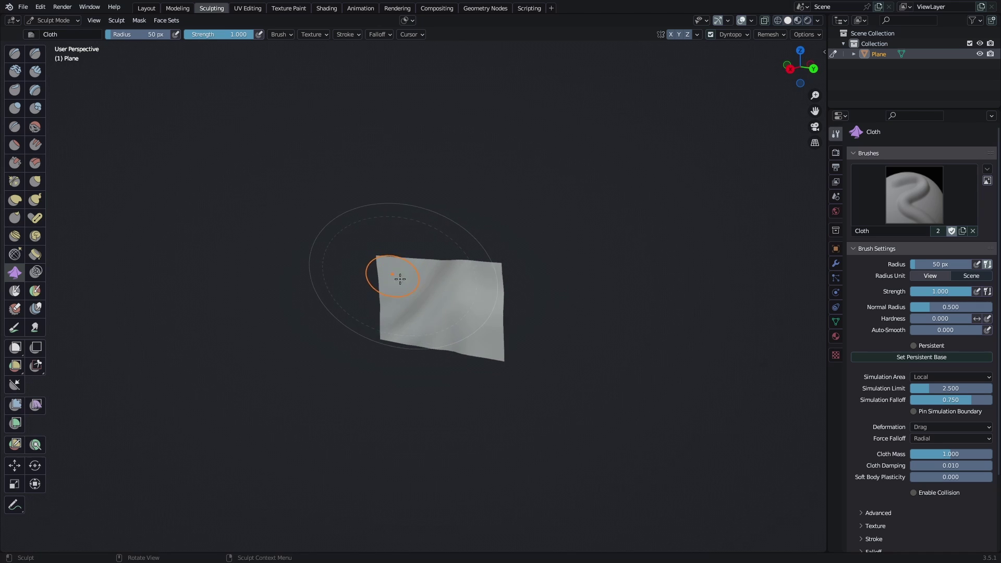
mouse_move(457, 312)
middle_down()
mouse_move(423, 320)
mouse_move(425, 330)
mouse_move(521, 284)
mouse_move(509, 320)
mouse_move(569, 316)
middle_up()
Return to the Modeling workspace and put the flag mesh in Object Mode.
click(176, 8)
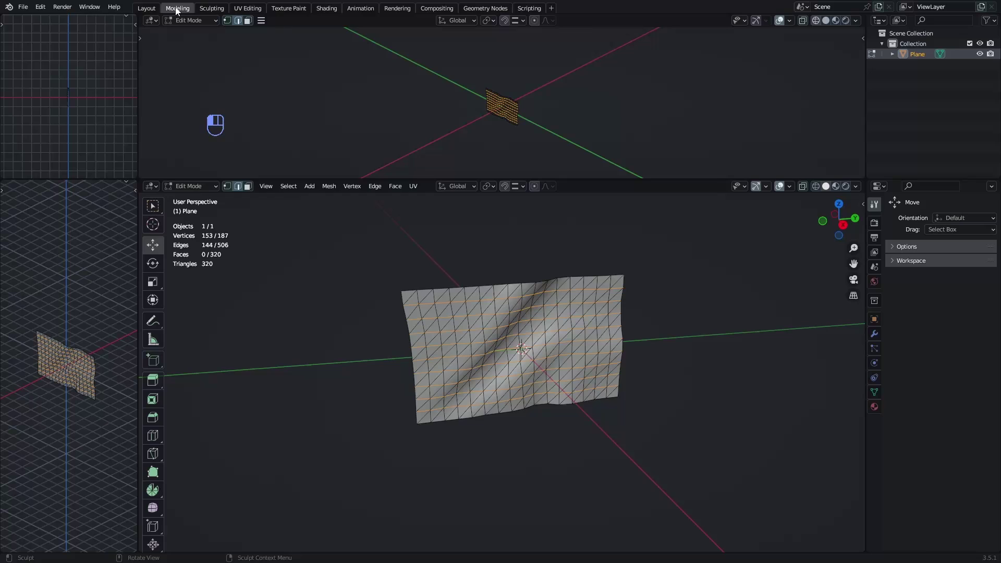
key(Tab)
mouse_move(630, 338)
middle_down()
mouse_move(580, 333)
mouse_move(544, 358)
middle_up()
scroll(511, 354, up, 2)
scroll(516, 355, down, 1)
click(550, 467)
click(552, 423)
middle_drag(545, 419, 517, 405)
key(Escape)
Add an armature at the world origin and rename its bone Root.
key(shift+a)
mouse_move(455, 314)
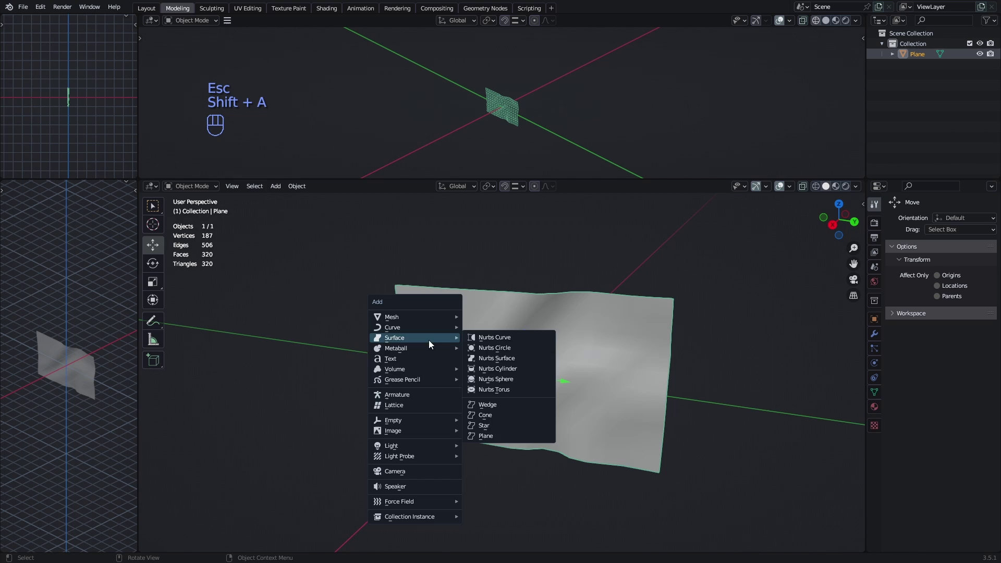
click(412, 396)
middle_drag(412, 395, 599, 357)
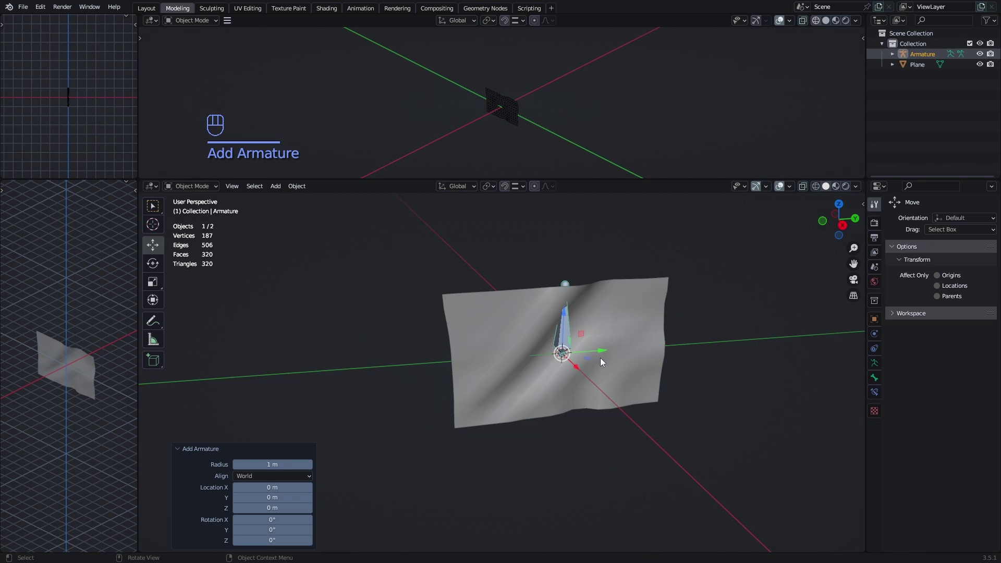
click(874, 378)
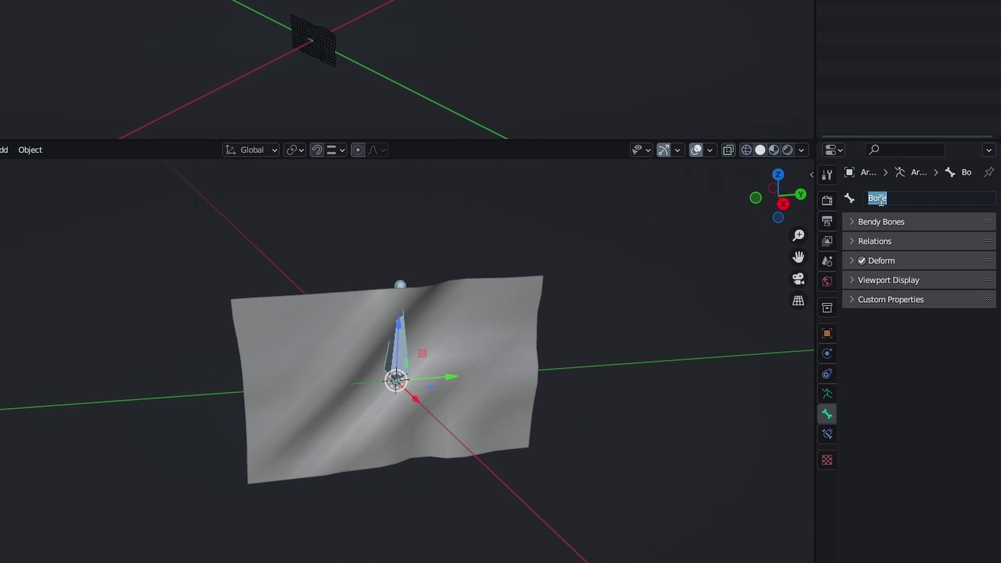
text(Root)
key(Return)
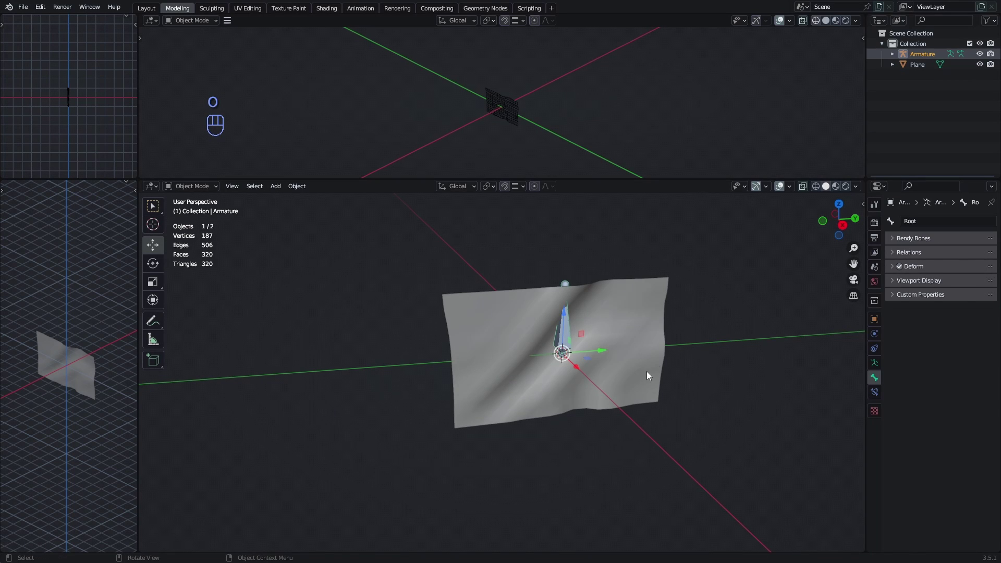
Move the armature about 2.46 m in the negative Y direction, outside the flag's edge.
scroll(587, 367, up, 1)
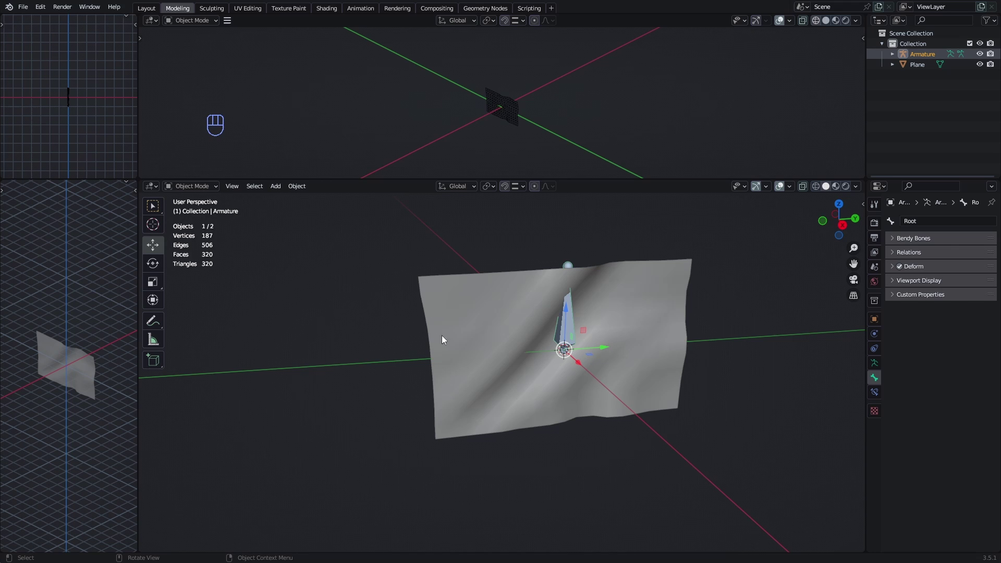
middle_drag(610, 350, 552, 368)
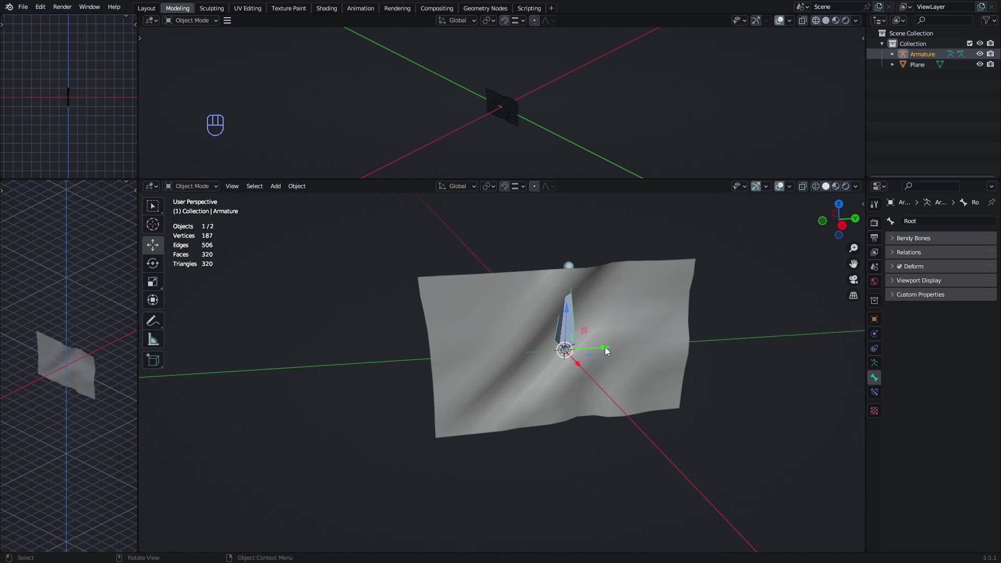
drag(607, 352, 368, 406)
Rotate the armature -90° about the global X axis so its bone points toward the flag, and scale it down.
key(r)
key(x)
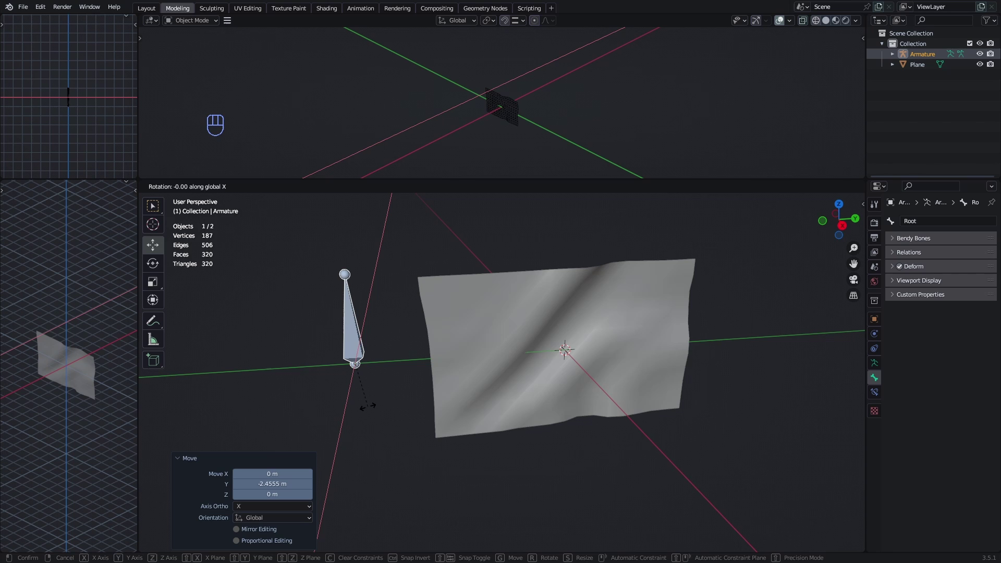
text(-90)
click(367, 406)
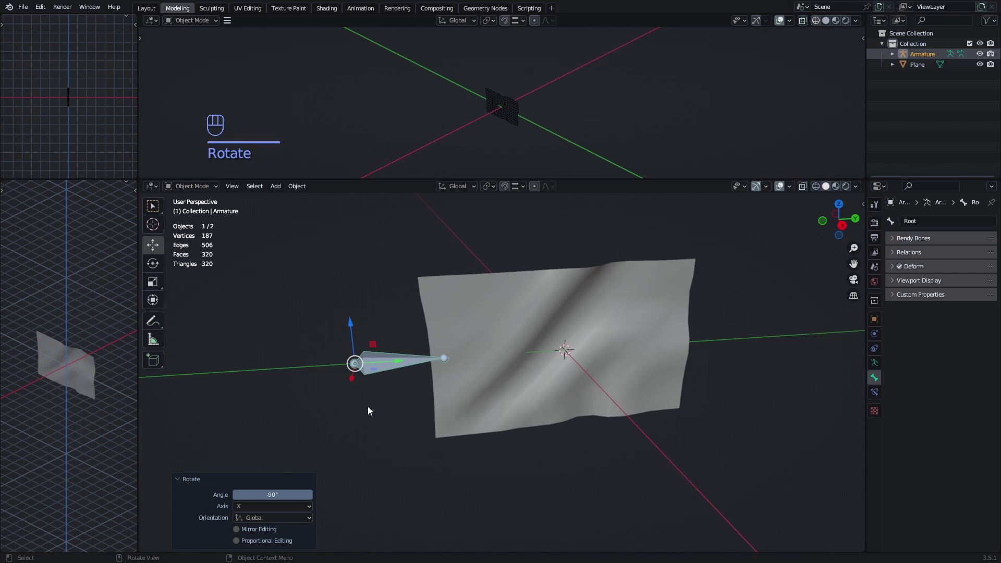
key(s)
click(406, 374)
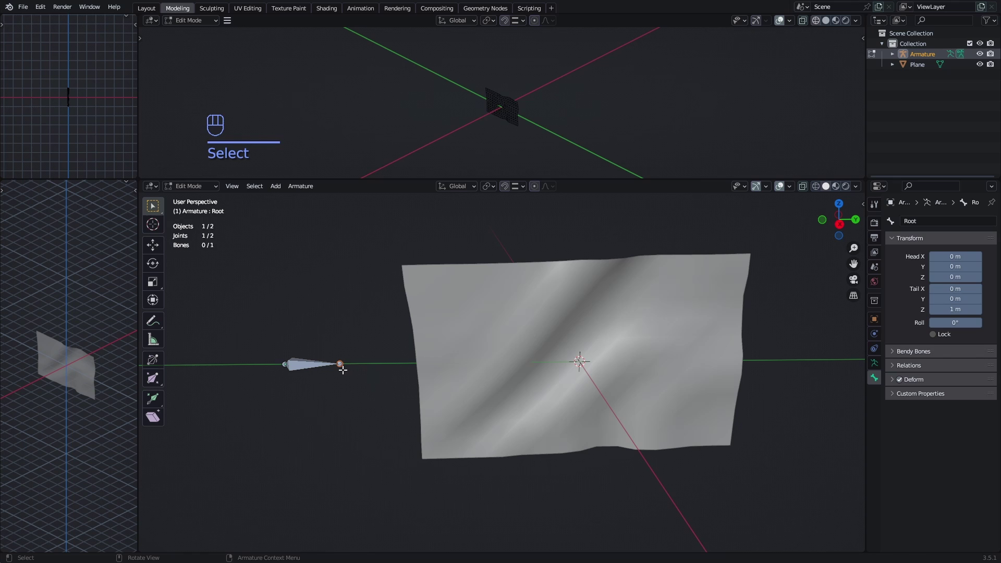
Extrude a bone along the Y axis from the tip of the Root bone to the flag's near edge.
middle_drag(351, 376, 412, 379)
scroll(350, 392, up, 1)
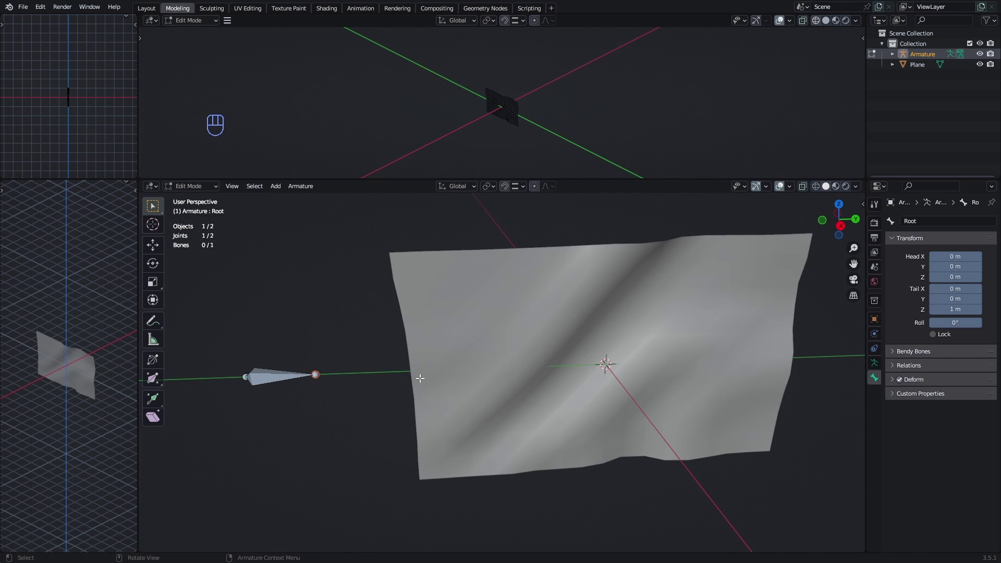
key(e)
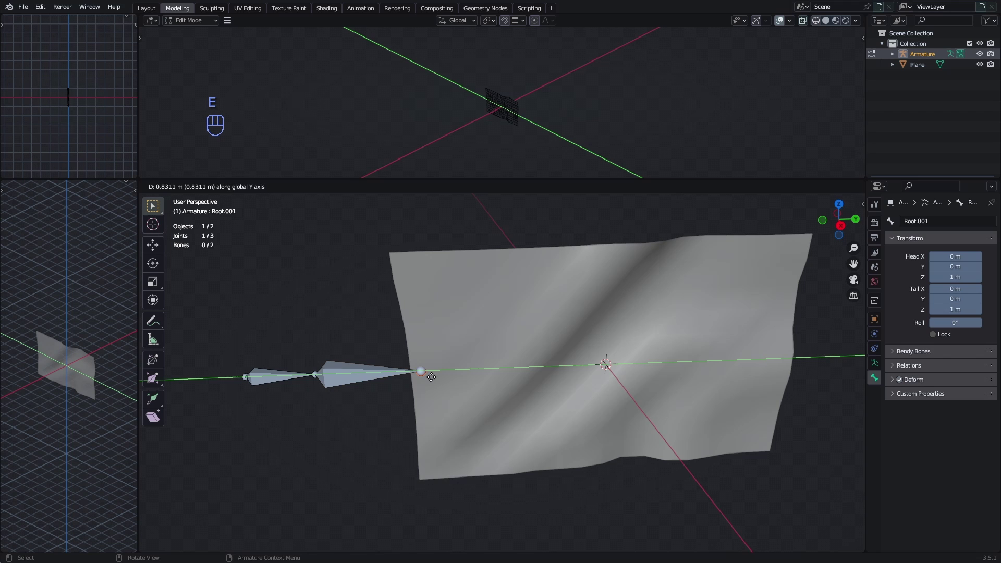
click(436, 377)
scroll(431, 374, down, 1)
Extrude two more bones from the Root bone's tip toward the flag's upper and lower near corners, moving the lower one's end about 0.83 m down.
click(338, 369)
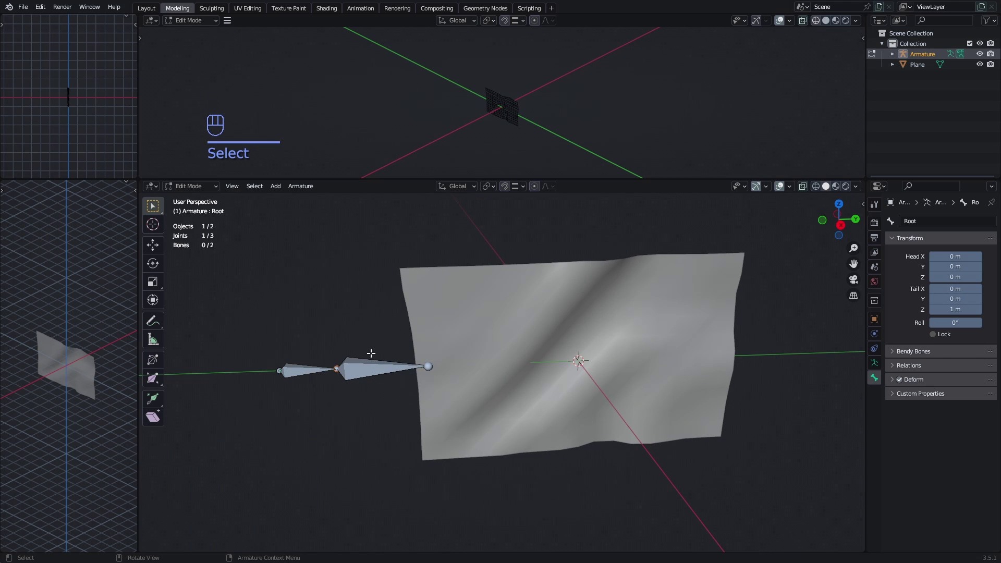
middle_drag(422, 328, 421, 314)
middle_drag(441, 372, 308, 387)
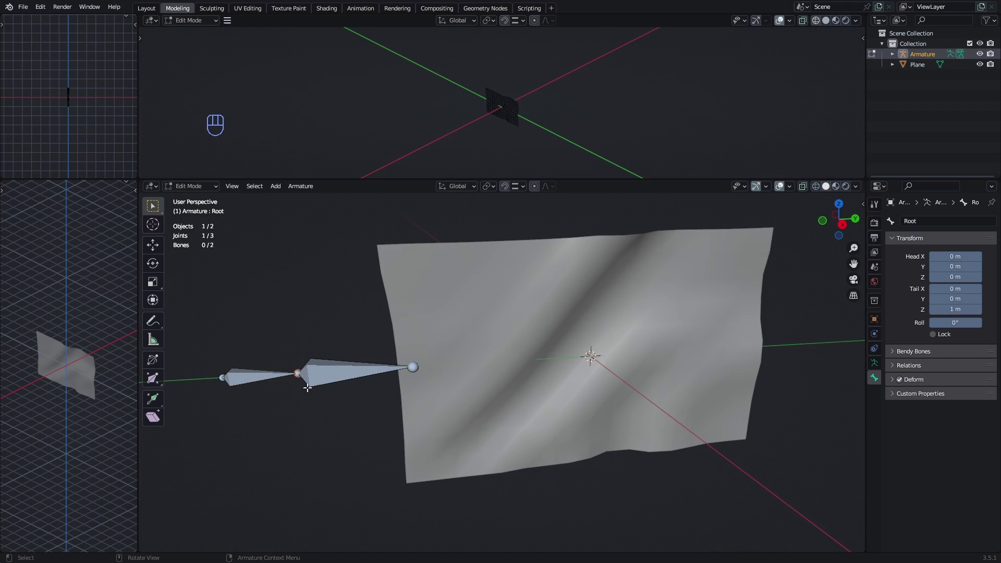
key(e)
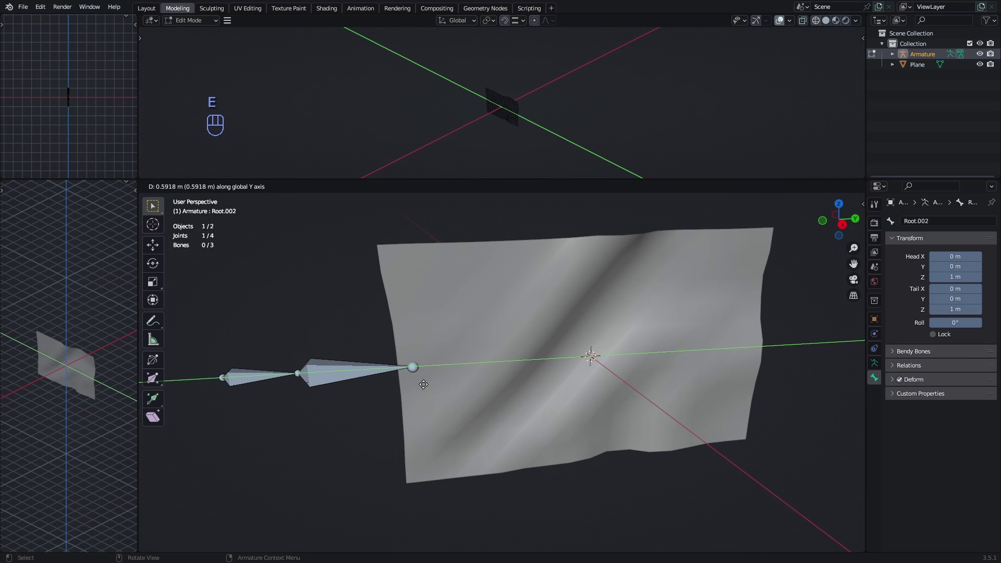
click(453, 382)
middle_drag(453, 382, 419, 395)
key(e)
click(467, 416)
scroll(424, 387, up, 1)
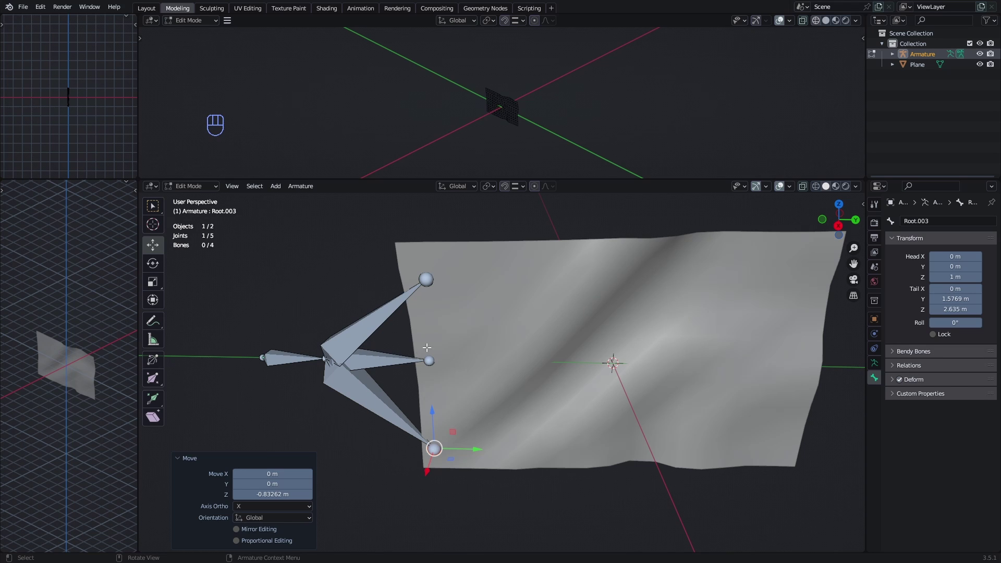
Extrude all three bone ends at the flag's near edge together about 0.71 m along the Y axis.
middle_drag(426, 348, 397, 360)
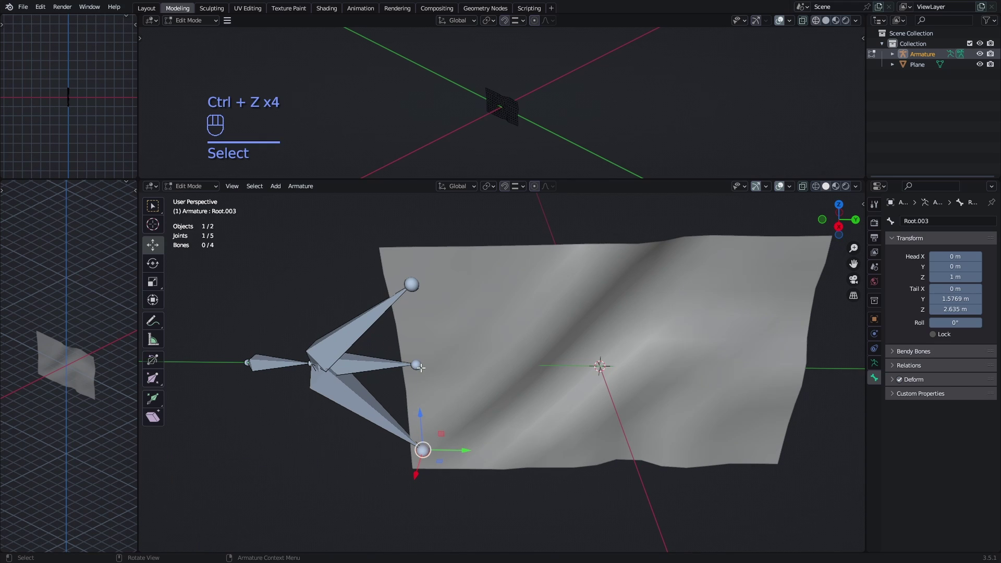
shift+click(421, 367)
shift+click(413, 285)
middle_drag(482, 377, 387, 384)
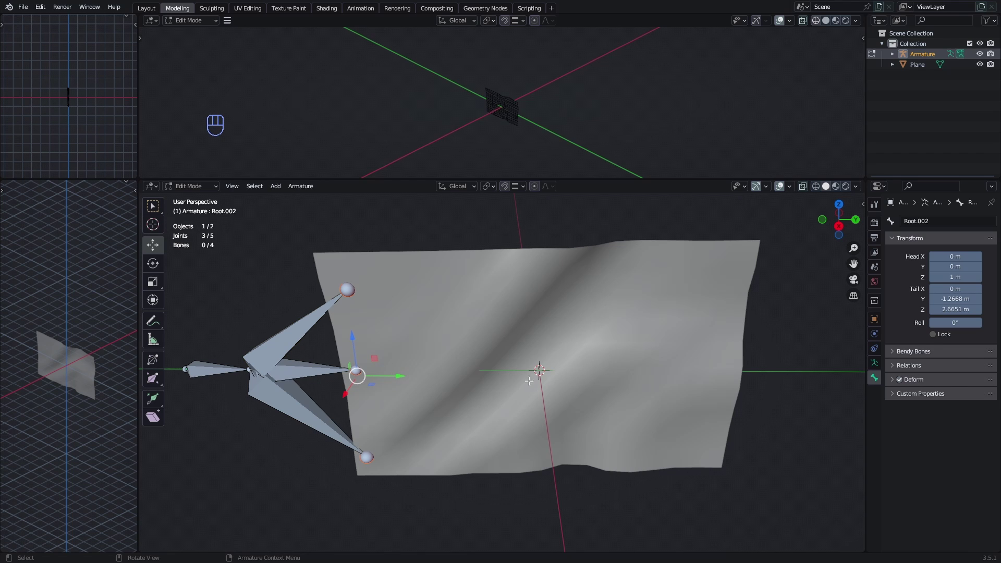
key(e)
click(597, 382)
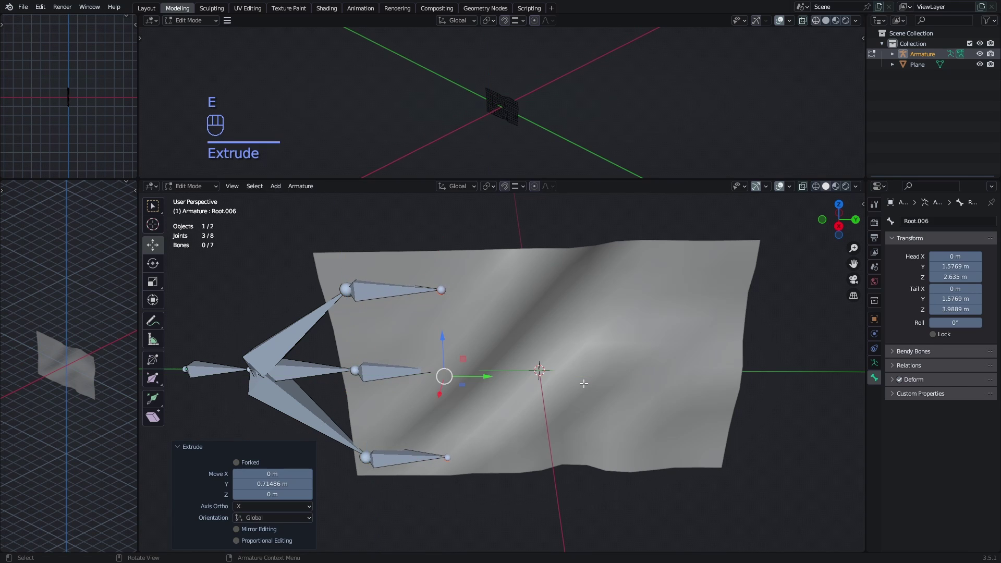
Extrude the three bone chains three more times along the Y axis until they reach the flag's far edge.
mouse_move(586, 384)
middle_down()
mouse_move(560, 394)
mouse_move(595, 387)
middle_up()
key(e)
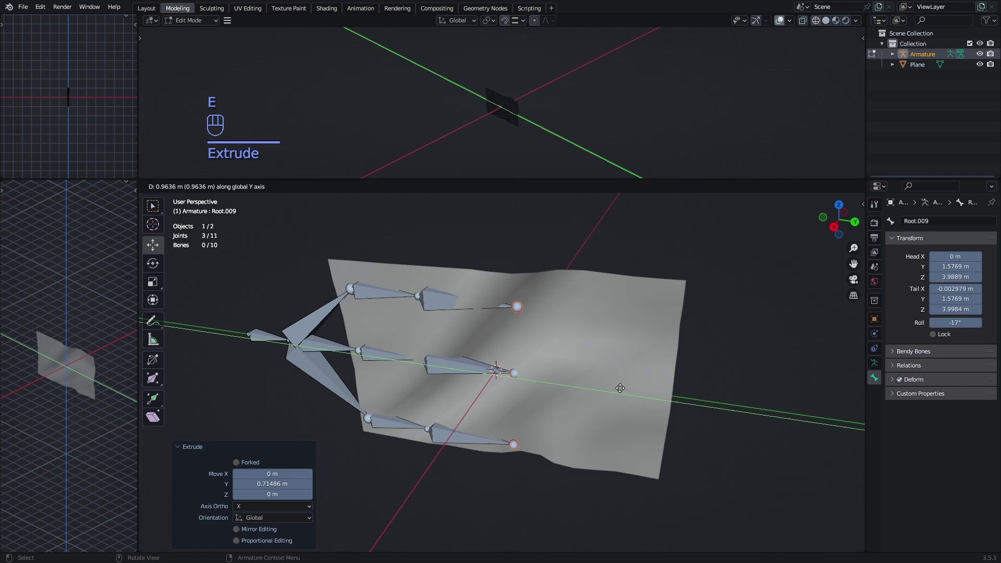
click(621, 385)
key(e)
click(682, 387)
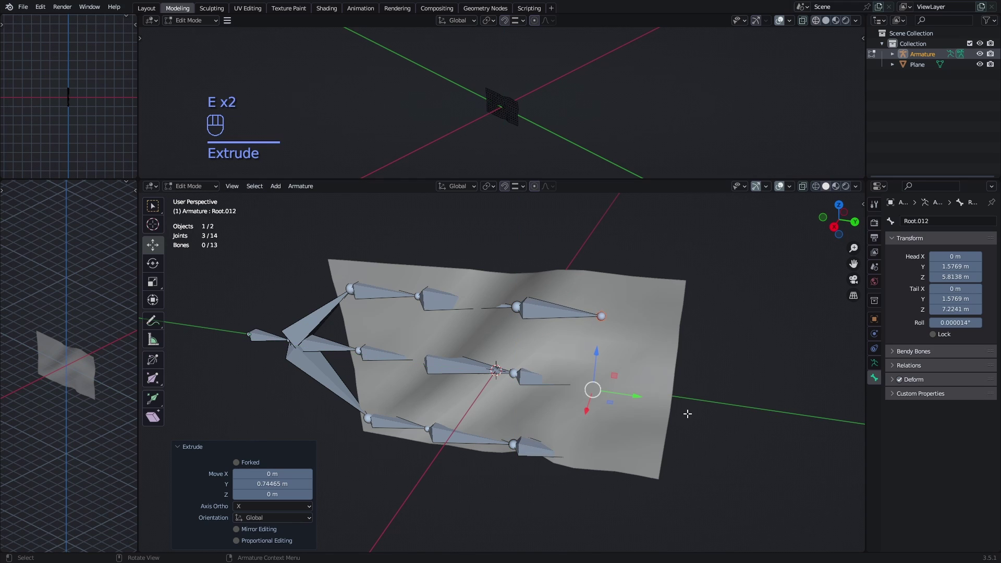
shift+middle_drag(687, 414, 655, 410)
key(e)
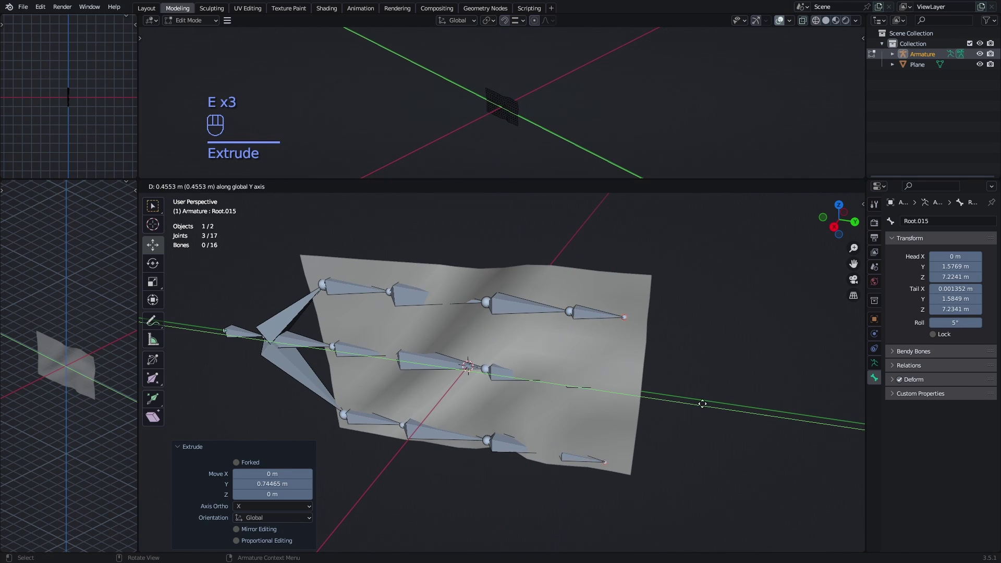
click(634, 394)
Shift the column of three joints near the flag's middle slightly in the negative Y direction.
shift+middle_drag(514, 400, 543, 402)
drag(491, 267, 524, 482)
drag(544, 375, 530, 375)
middle_drag(604, 405, 582, 398)
In Object Mode, parent the flag mesh to the armature using Armature Deform With Automatic Weights.
key(Tab)
click(646, 451)
shift+middle_drag(319, 357, 414, 374)
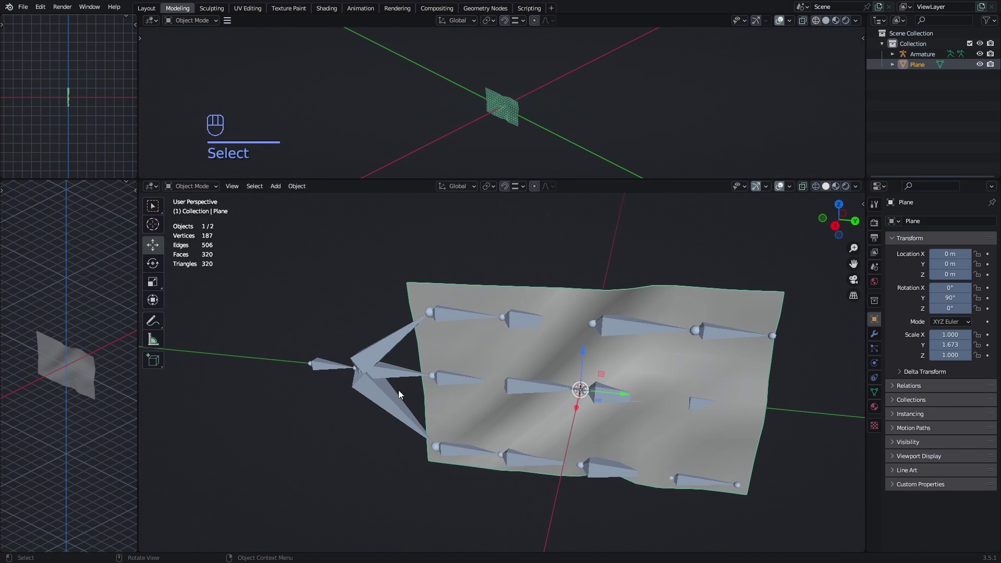
click(384, 381)
click(482, 362)
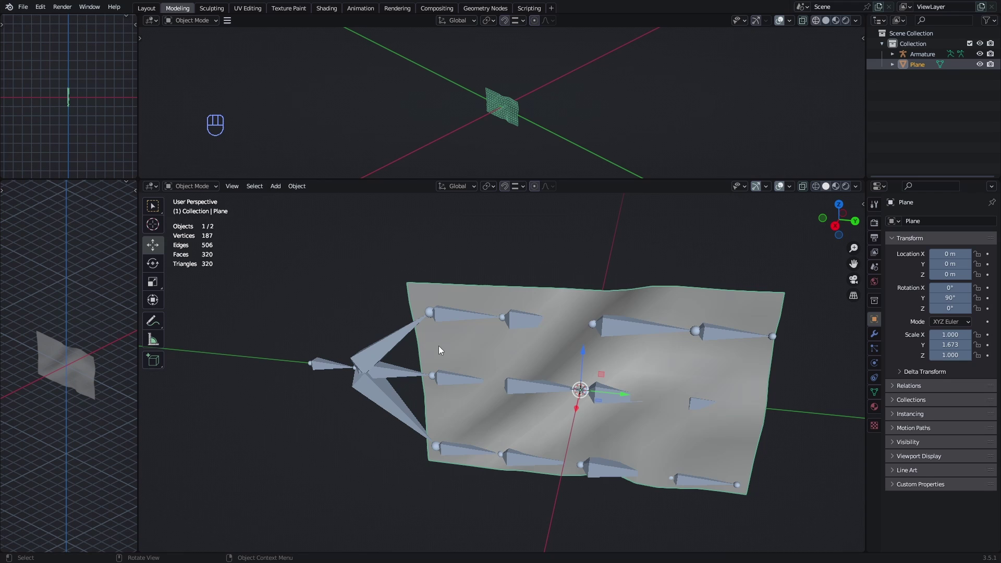
shift+click(369, 372)
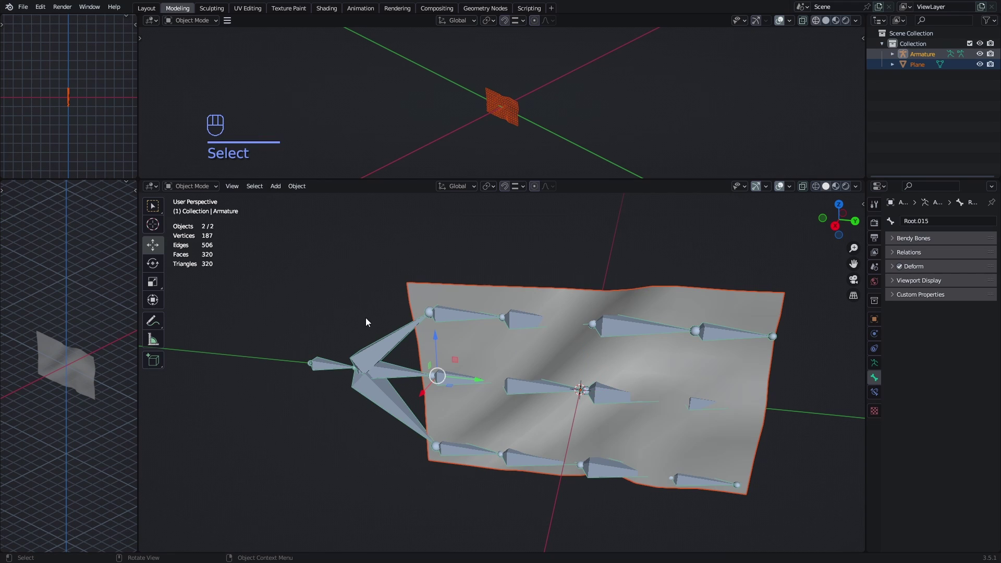
key(ctrl+p)
key(ctrl+p)
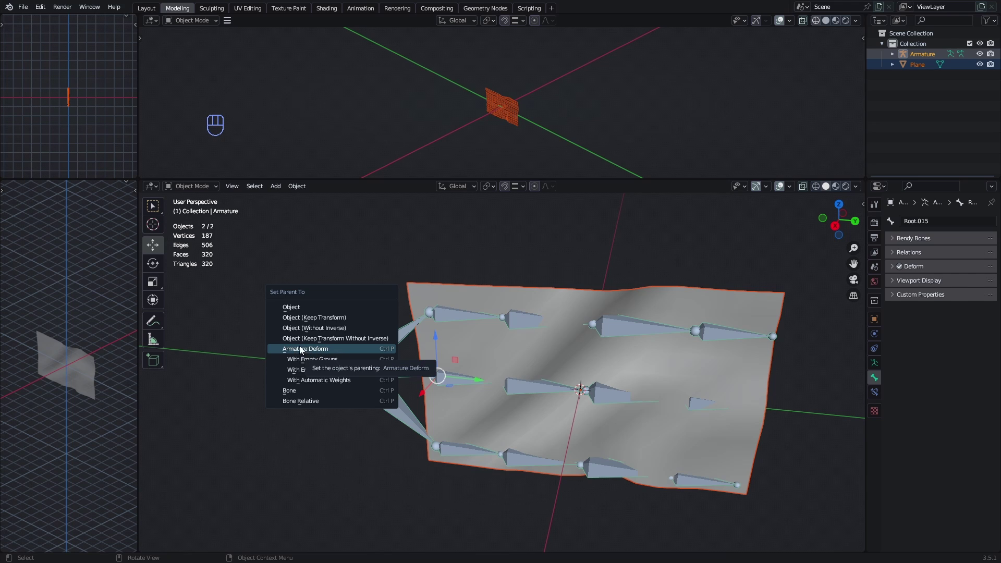
click(349, 380)
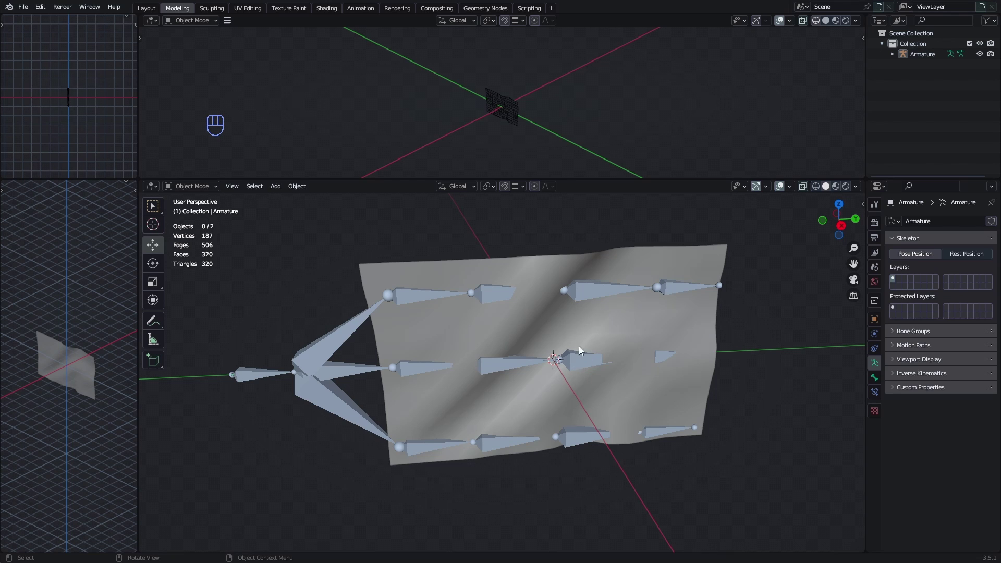
Switch the flag mesh to Weight Paint mode and show its vertex groups.
middle_drag(555, 353, 642, 407)
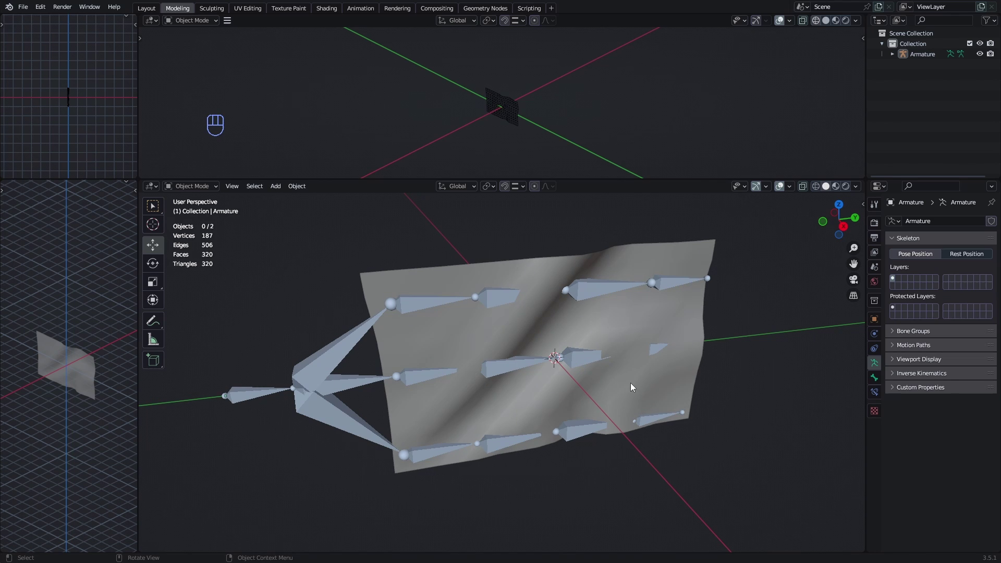
middle_drag(635, 387, 633, 359)
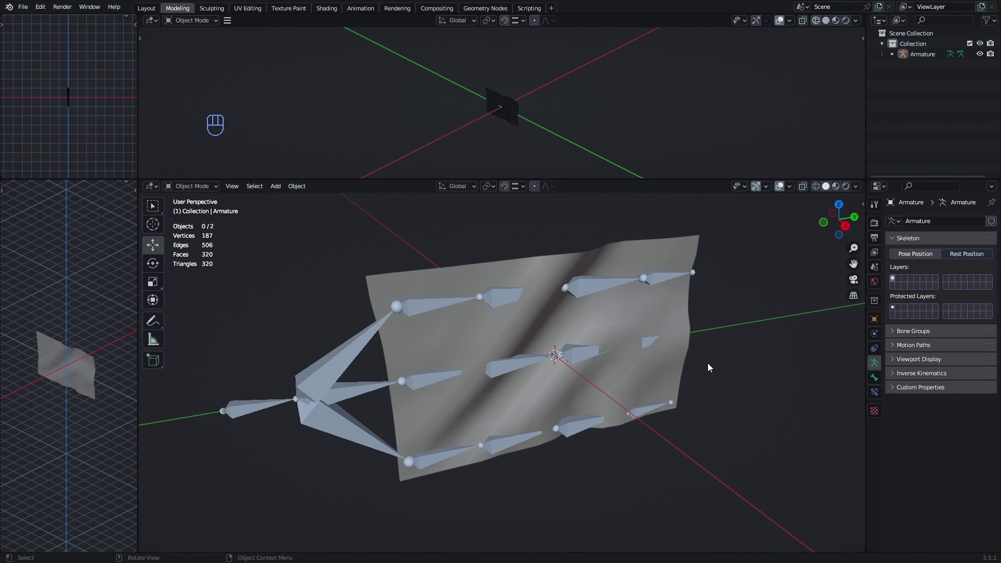
middle_drag(708, 364, 630, 374)
click(401, 324)
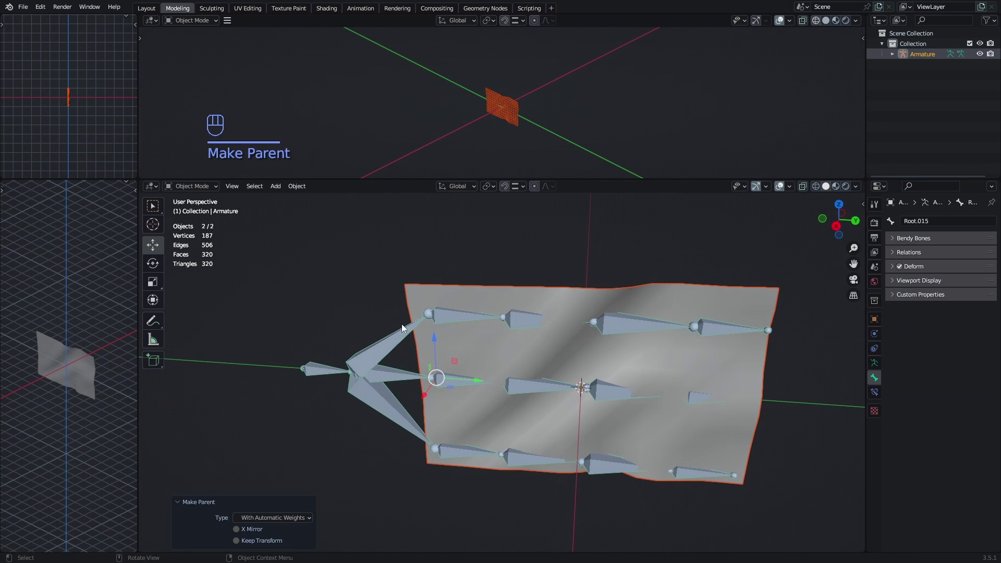
click(462, 293)
click(211, 187)
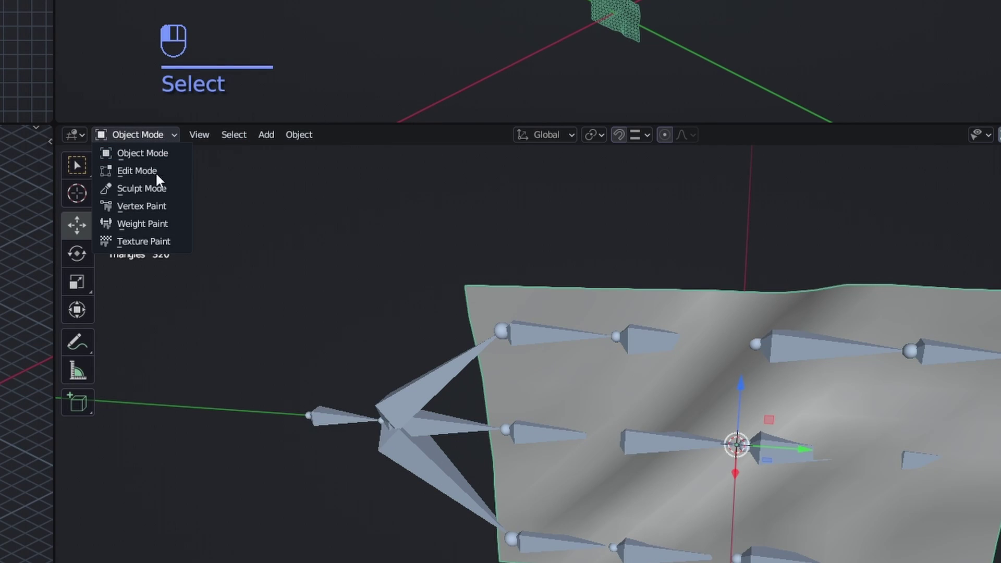
click(159, 223)
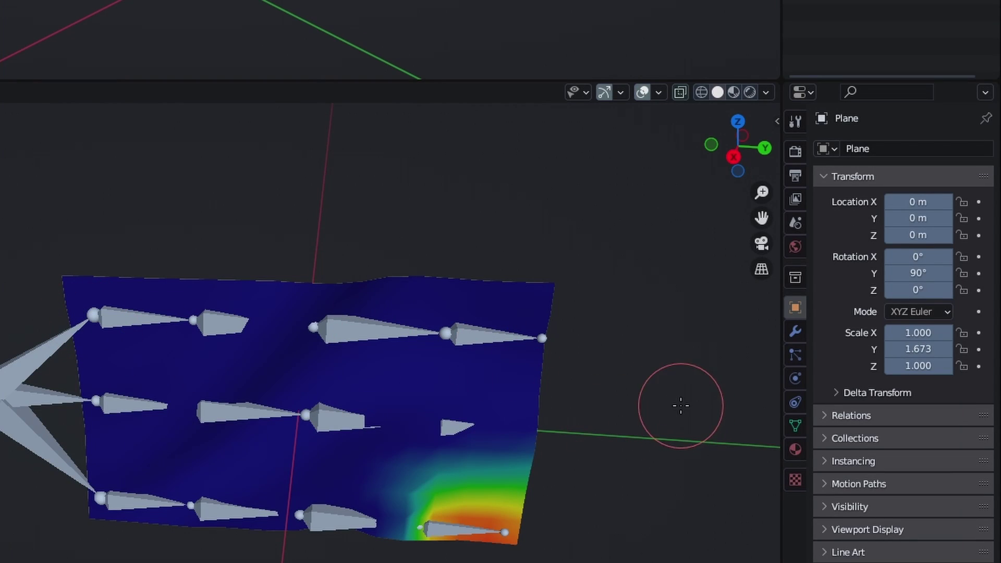
click(795, 426)
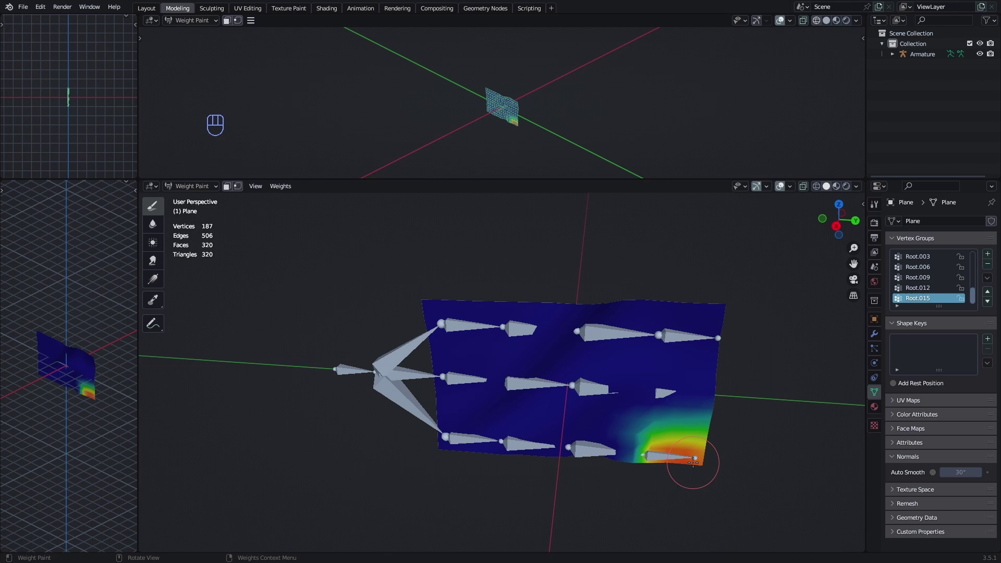
Display the weights of vertex group Root.001, and make Root.004 the active group.
scroll(521, 375, up, 1)
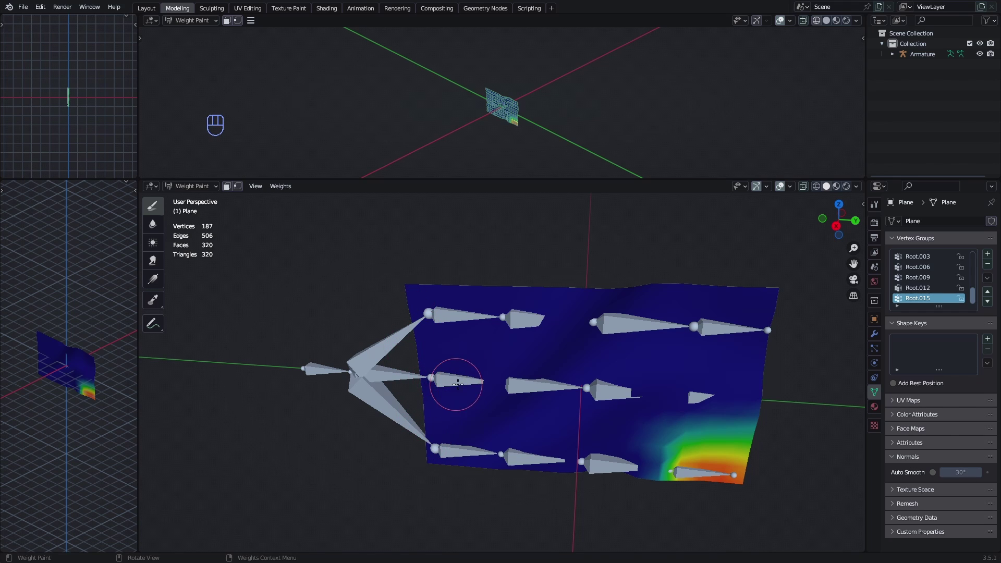
scroll(927, 281, up, 5)
click(926, 268)
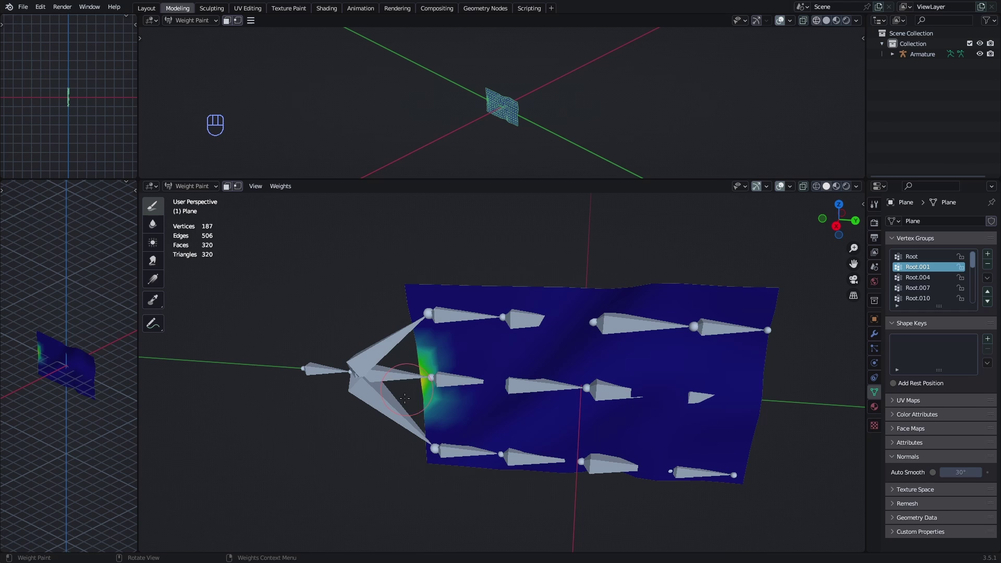
click(921, 279)
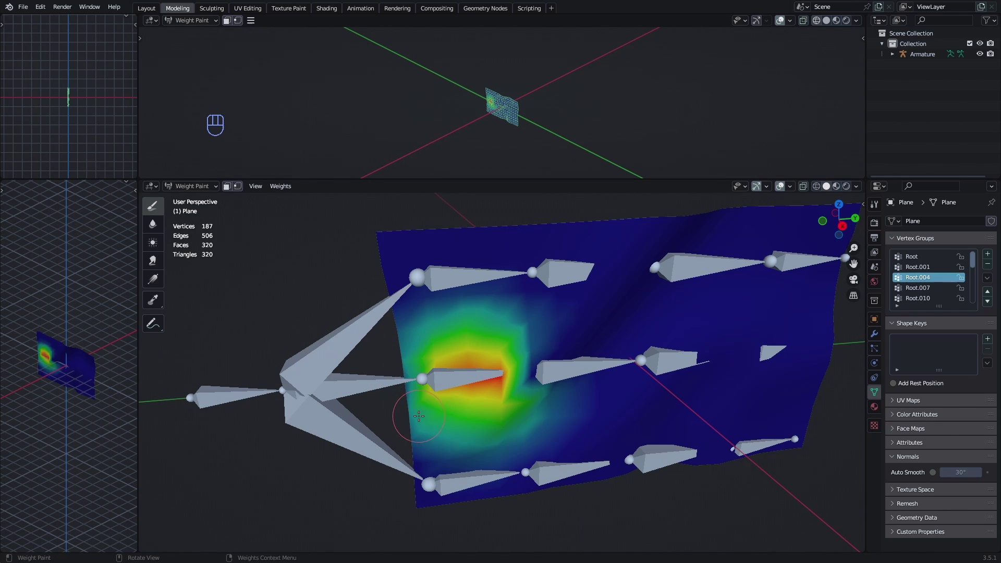
mouse_move(439, 353)
middle_down()
mouse_move(471, 351)
mouse_move(402, 291)
middle_up()
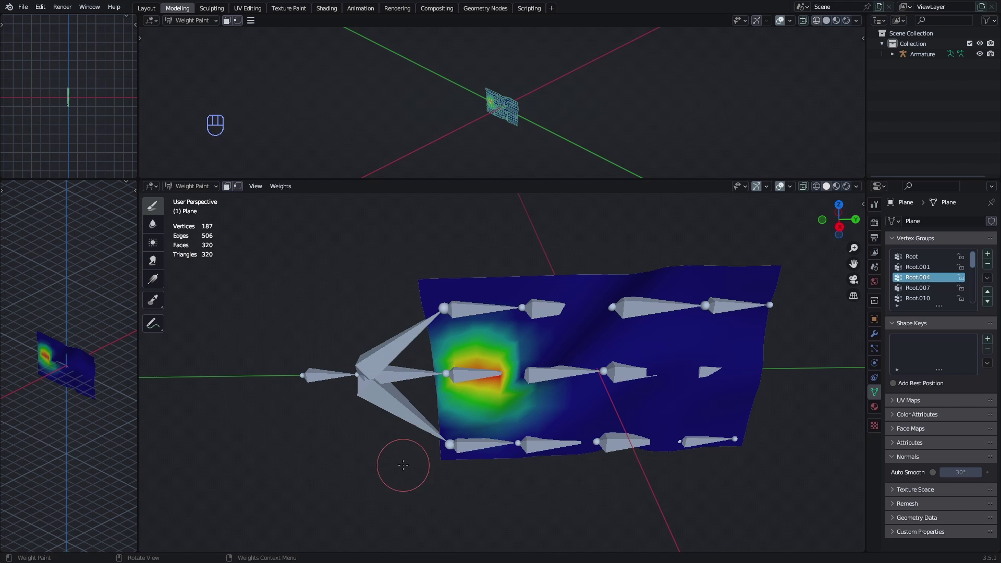
Paint a weight of 0 at strength 1 over the Root.004 influence along the flag's near edge.
middle_drag(487, 459, 477, 393)
scroll(478, 394, up, 3)
right_click(197, 326)
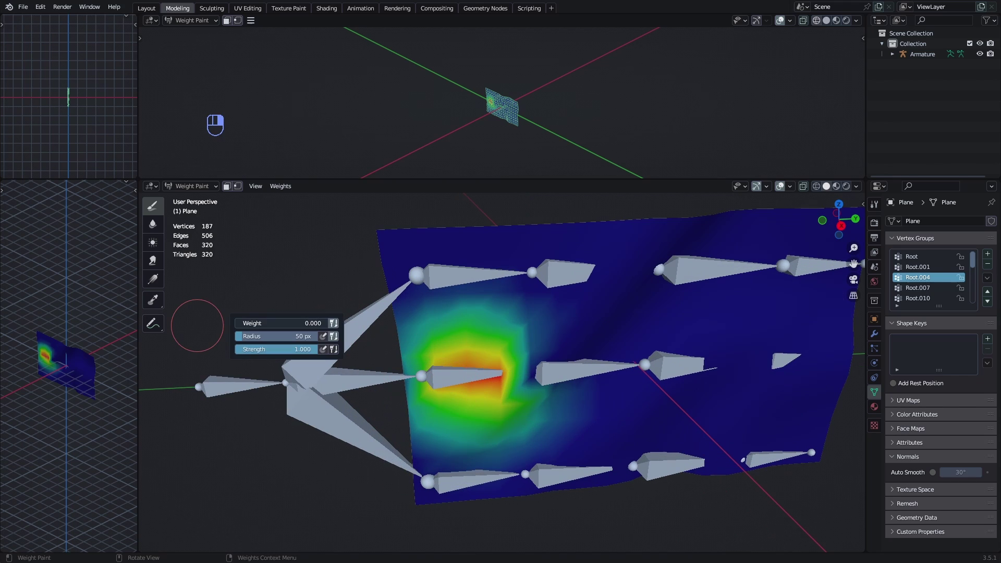
right_click(347, 301)
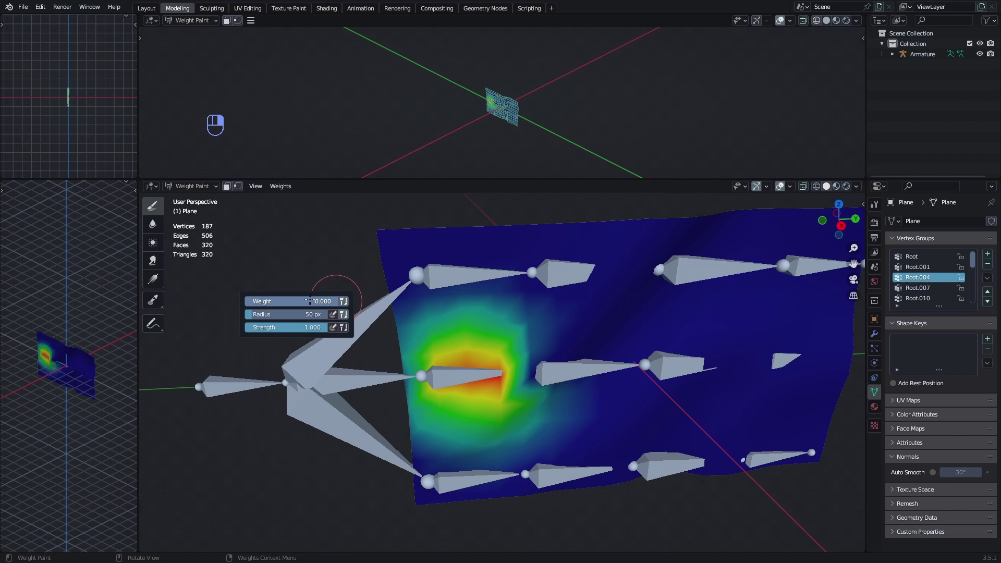
middle_drag(422, 383, 438, 374)
mouse_move(448, 378)
mouse_down()
mouse_move(458, 425)
mouse_move(452, 418)
mouse_up()
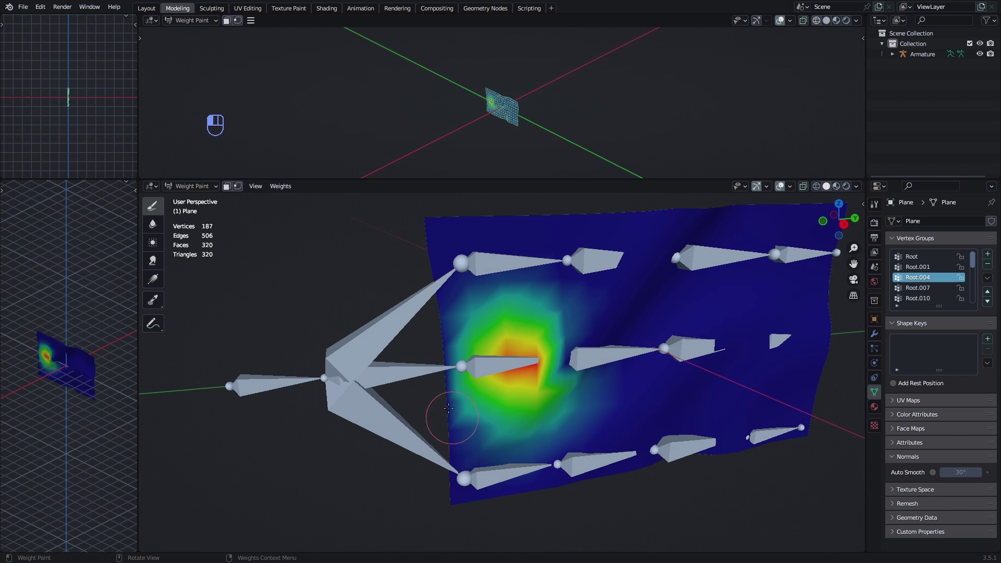
mouse_move(438, 331)
mouse_down()
mouse_move(461, 304)
mouse_move(457, 355)
mouse_move(470, 412)
mouse_move(492, 444)
mouse_move(503, 435)
mouse_up()
middle_drag(503, 435, 560, 400)
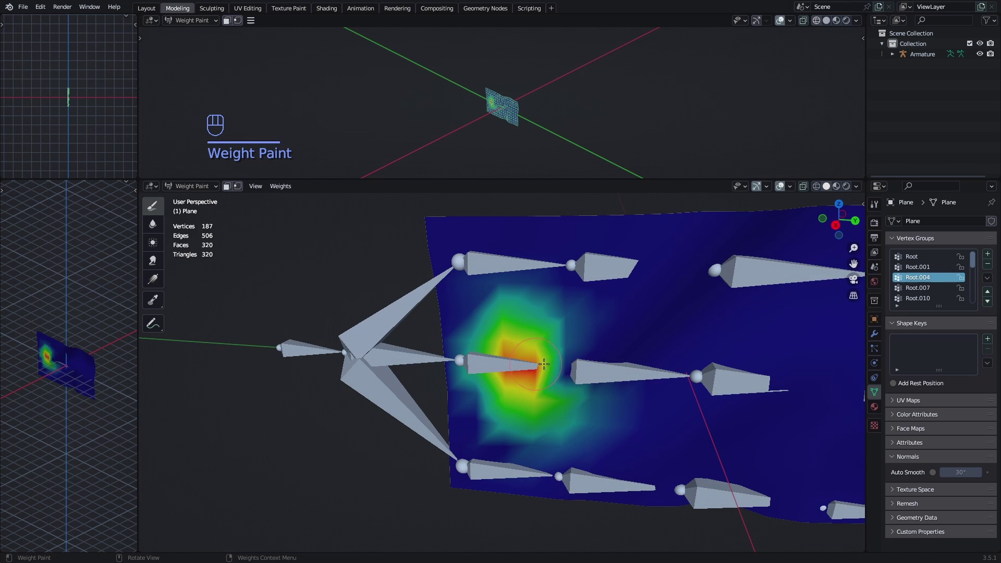
middle_drag(544, 364, 459, 360)
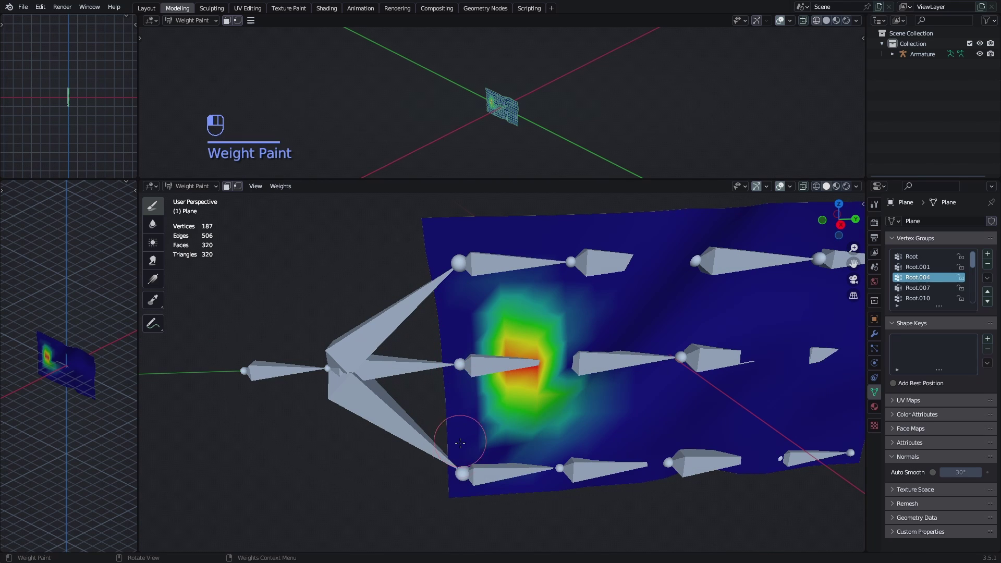
middle_drag(460, 443, 365, 365)
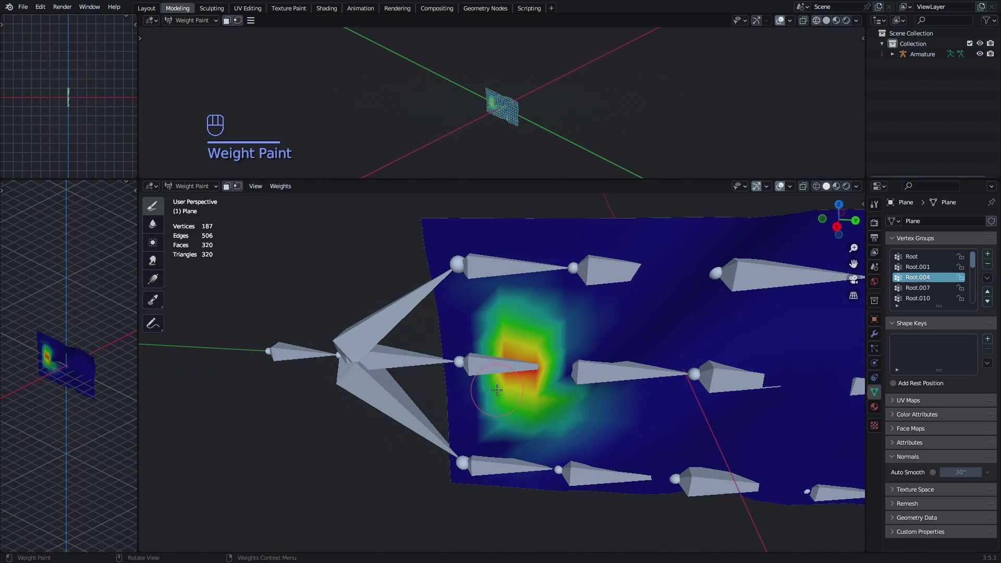
Smear the Root.004 weights downward around its bone with the Smear brush.
click(154, 264)
middle_drag(426, 337, 478, 343)
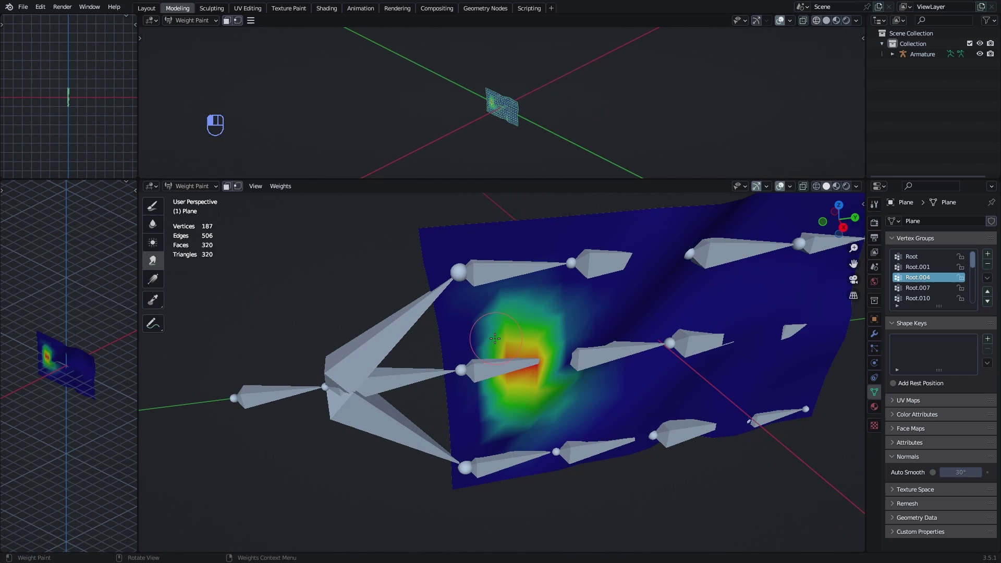
mouse_move(495, 338)
mouse_down()
mouse_move(477, 389)
mouse_move(497, 404)
mouse_up()
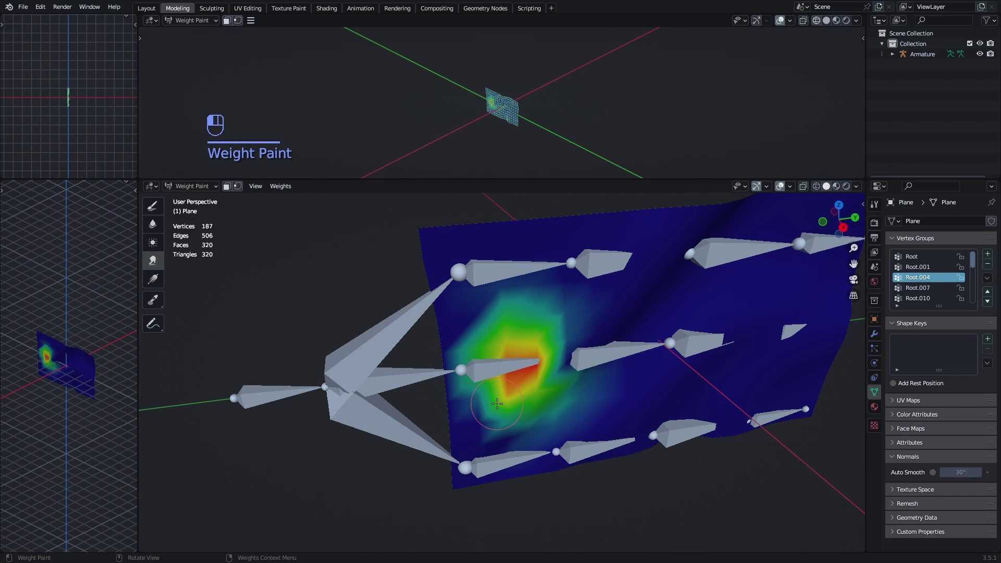
Switch back to the Draw brush and make Root.005 the active vertex group.
click(153, 206)
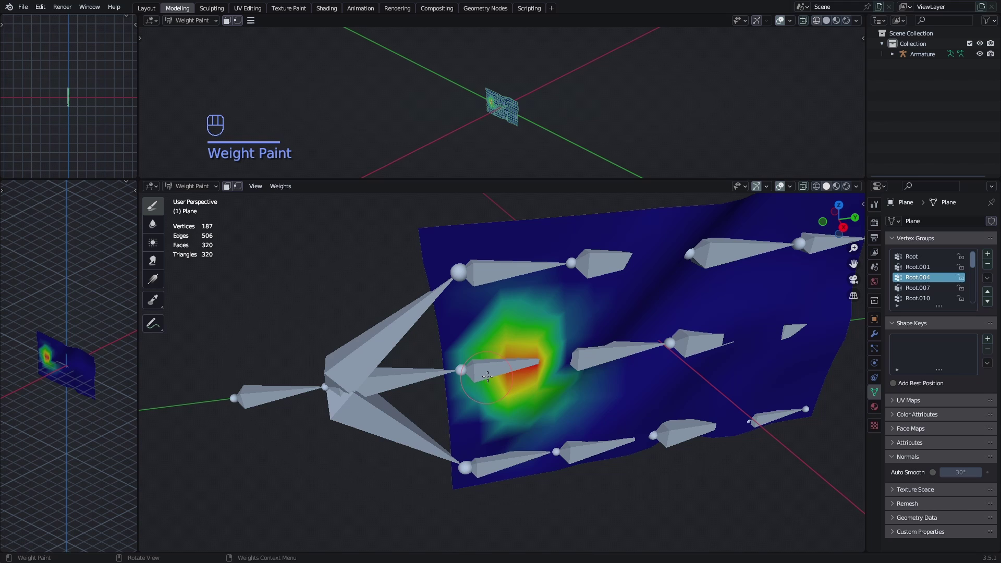
scroll(448, 349, up, 2)
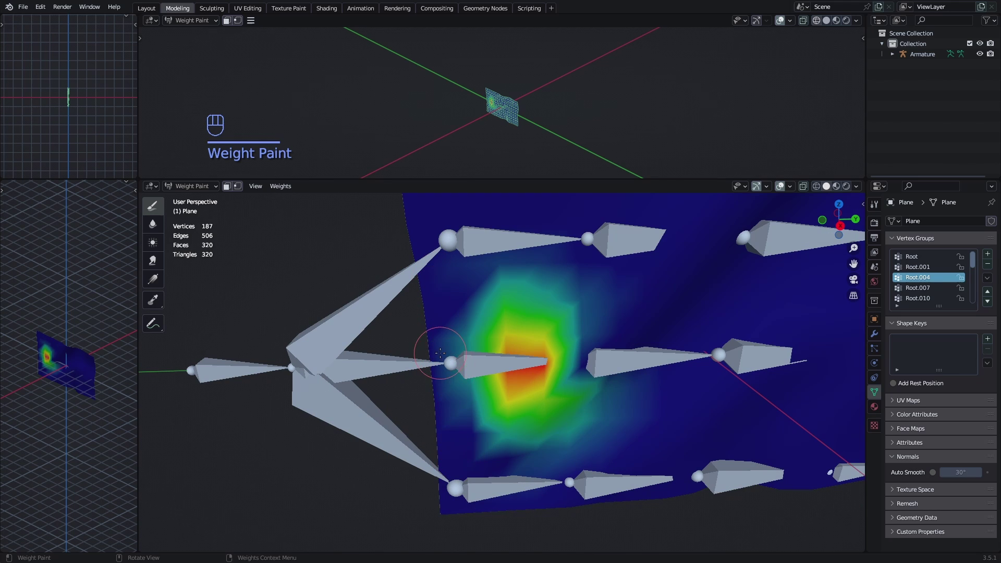
scroll(441, 353, down, 2)
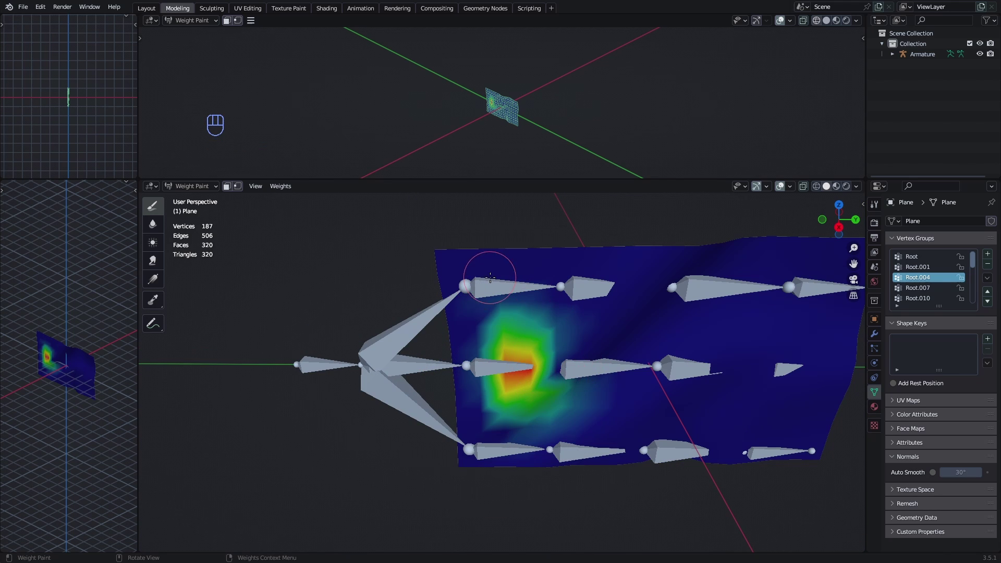
key(Down)
key(Down)
key(Down)
key(Down)
key(Up)
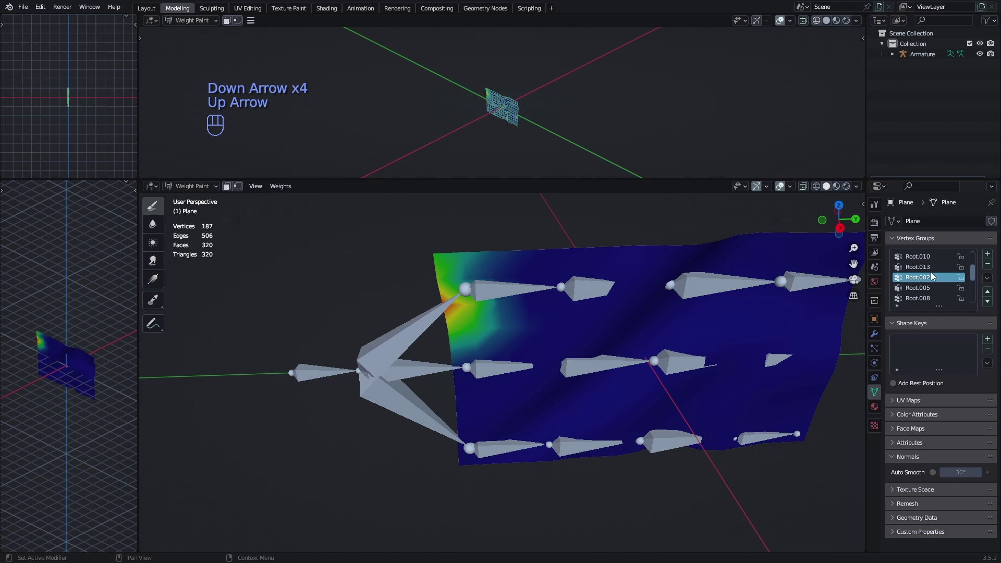
key(Down)
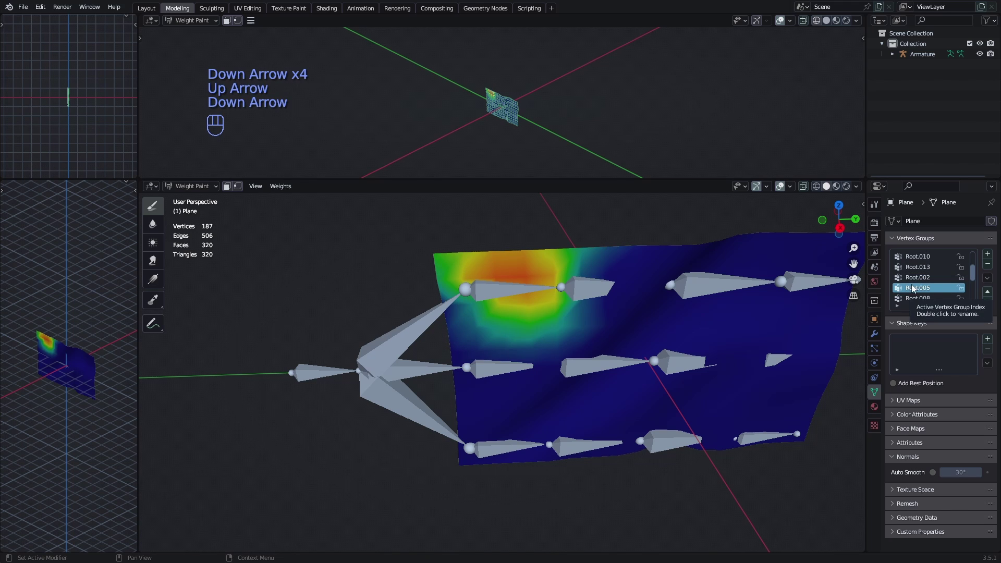
Paint out the Root.005 weights along the flag's near edge.
scroll(466, 306, up, 2)
scroll(465, 306, down, 1)
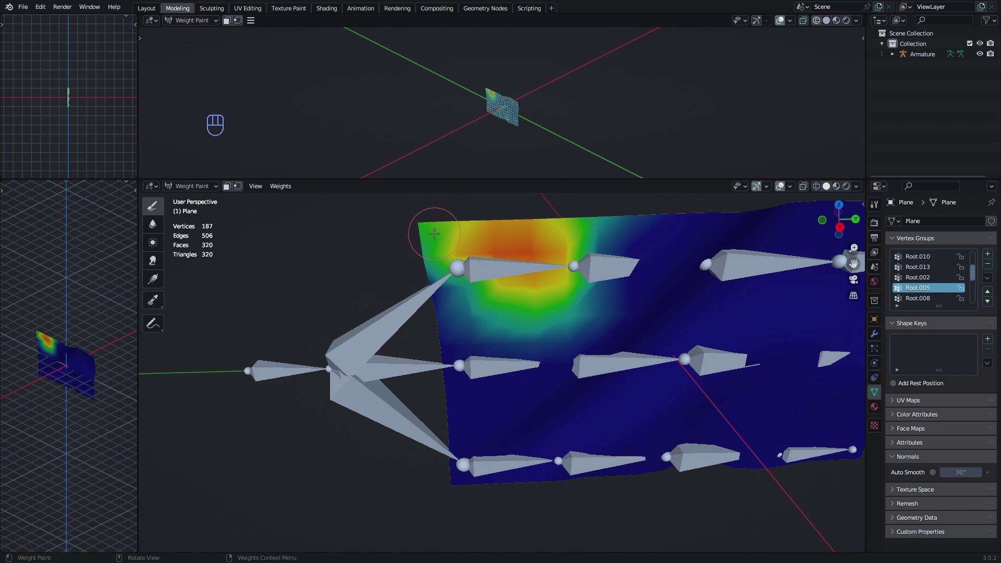
mouse_move(441, 300)
mouse_down()
mouse_move(449, 309)
mouse_move(420, 280)
mouse_move(452, 285)
mouse_move(443, 272)
mouse_up()
Smear the Root.005 weights back toward the flag's upper near corner with the Smear brush.
click(153, 260)
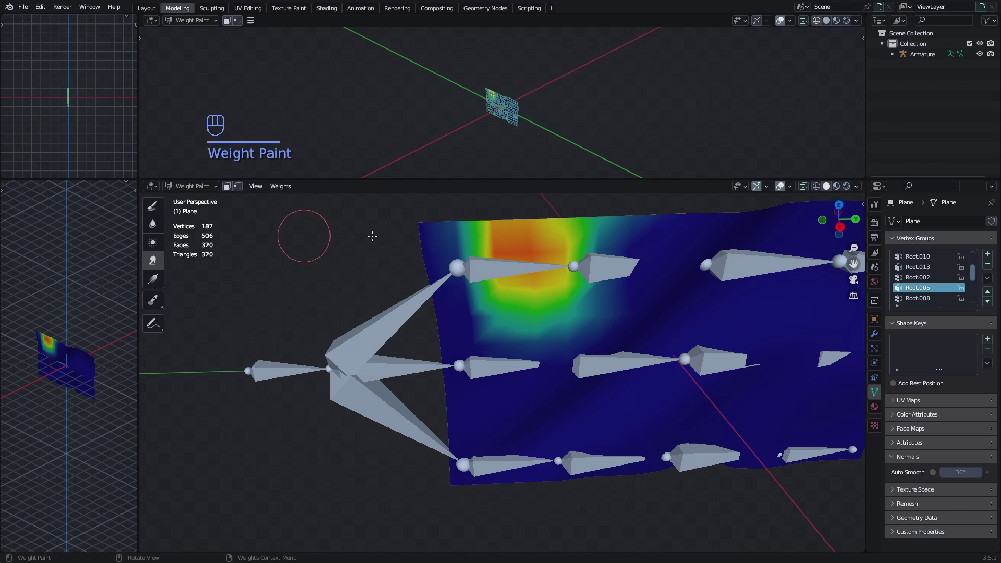
drag(503, 240, 488, 231)
key(ctrl+z)
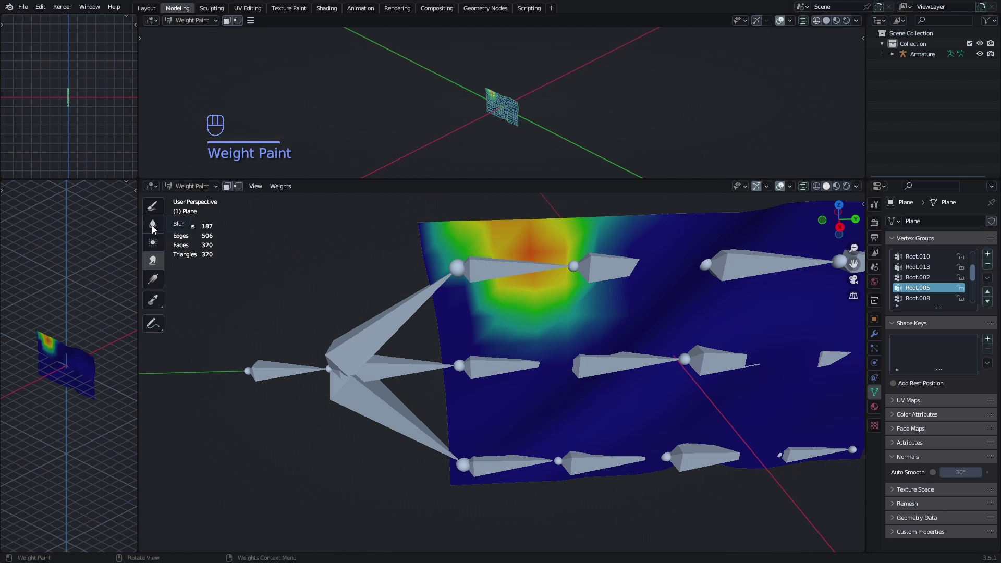
Paint out the Root.005 weights at the flag's upper near corner with the Draw brush.
click(153, 207)
middle_drag(473, 275, 457, 275)
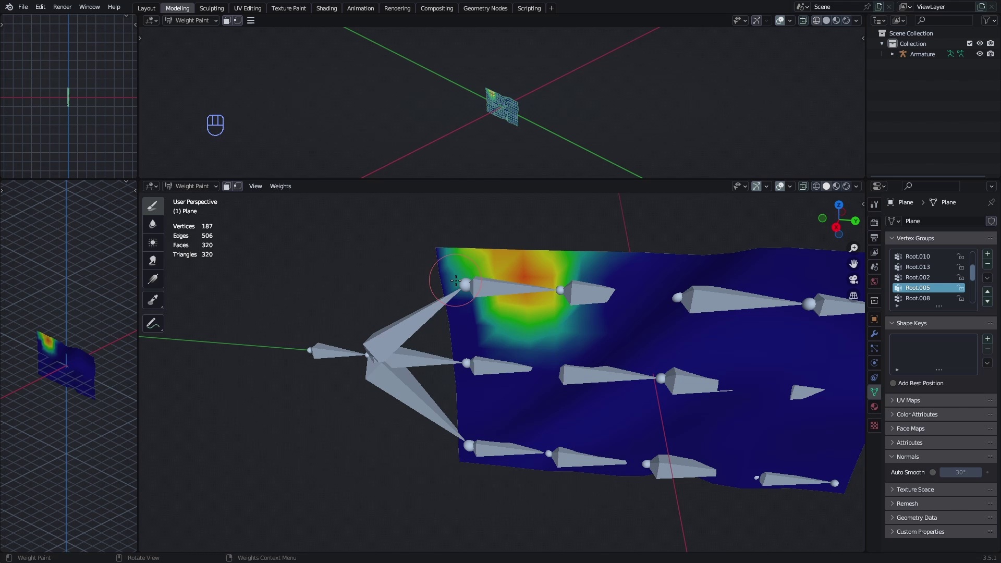
mouse_move(438, 256)
mouse_down()
mouse_move(435, 286)
mouse_move(491, 282)
mouse_up()
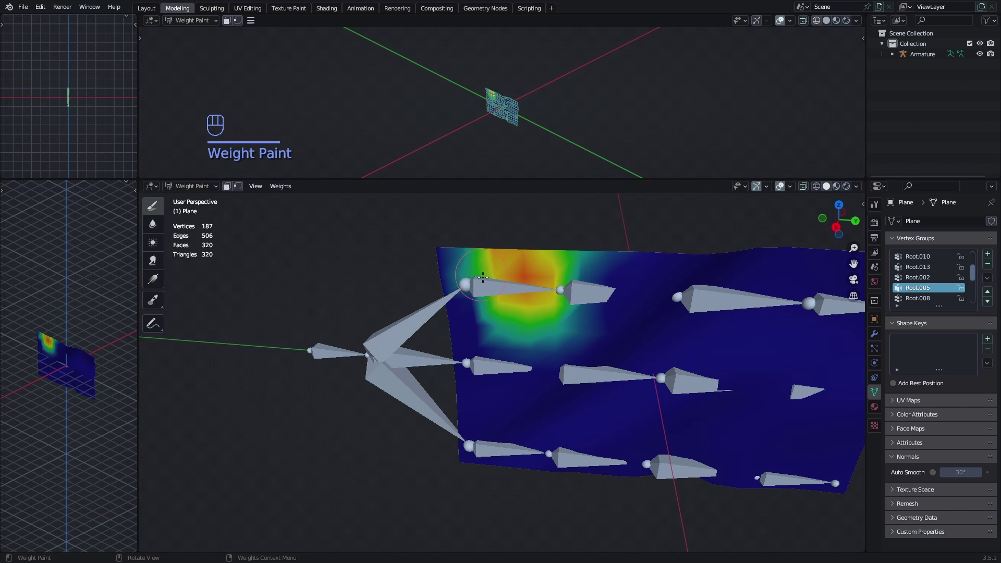
Make Root.006 the active vertex group and paint out its weights along the flag's near edge.
key(Down)
key(Down)
key(Down)
key(Down)
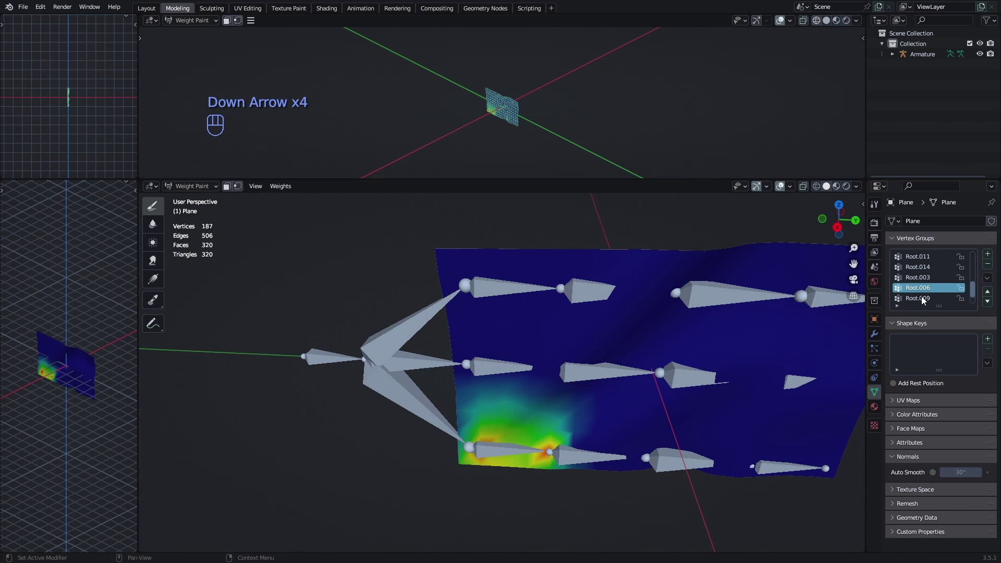
middle_drag(528, 438, 514, 431)
shift+middle_drag(501, 454, 489, 378)
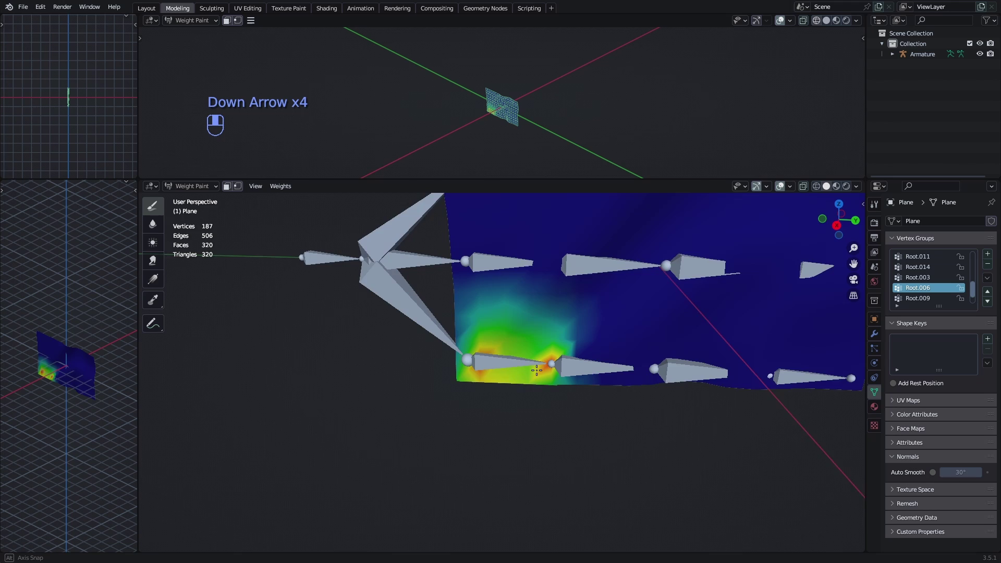
scroll(488, 378, up, 2)
mouse_move(443, 280)
mouse_down()
mouse_move(447, 291)
mouse_move(440, 262)
mouse_up()
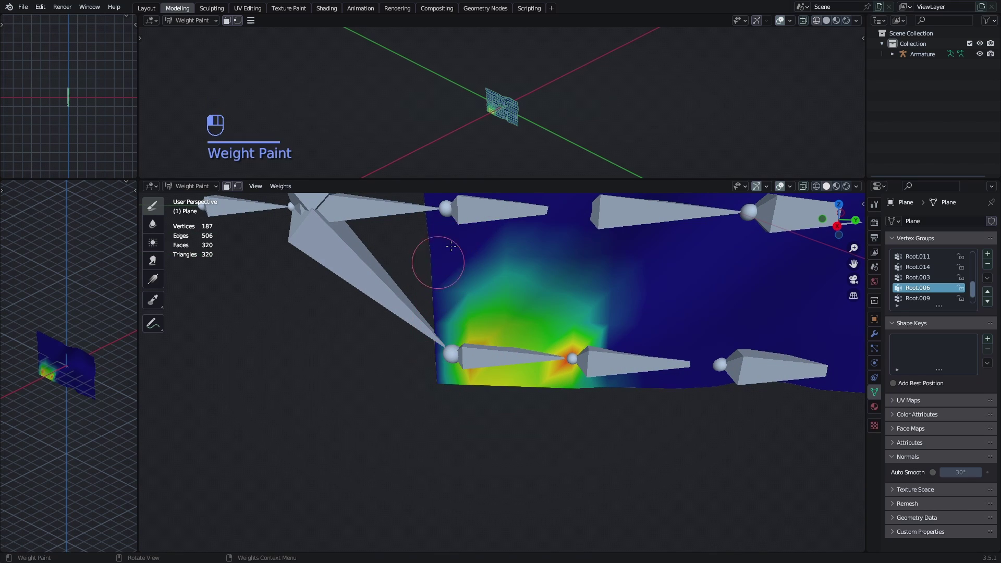
Smear the Root.006 weights along the lower bone toward the near edge, and return to the Draw brush.
scroll(469, 311, down, 2)
middle_drag(476, 314, 458, 391)
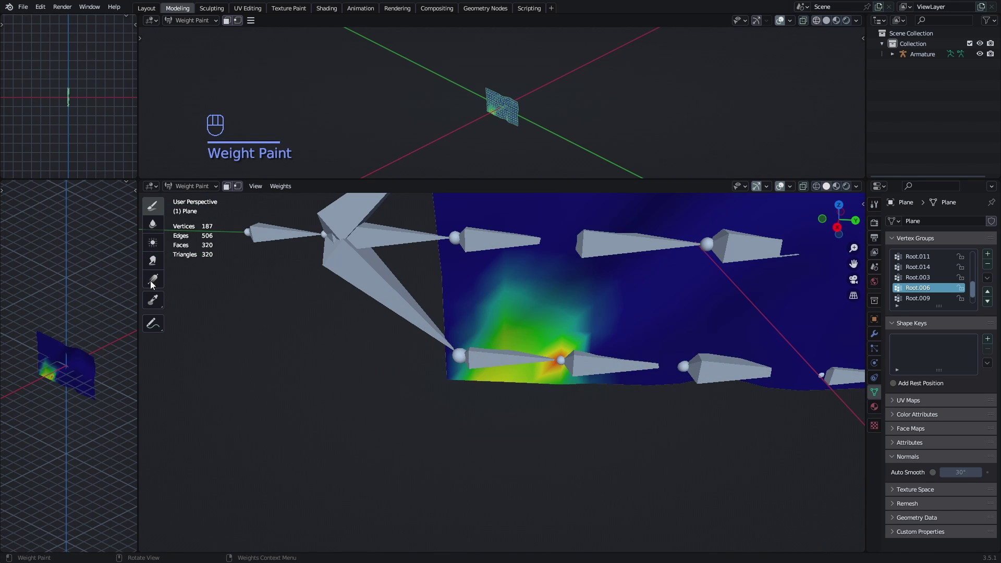
click(153, 261)
drag(503, 363, 461, 364)
drag(502, 341, 467, 329)
mouse_move(477, 329)
shift+middle_down()
mouse_move(467, 369)
mouse_move(488, 402)
mouse_move(459, 353)
shift+middle_up()
scroll(466, 367, up, 1)
click(153, 225)
click(152, 207)
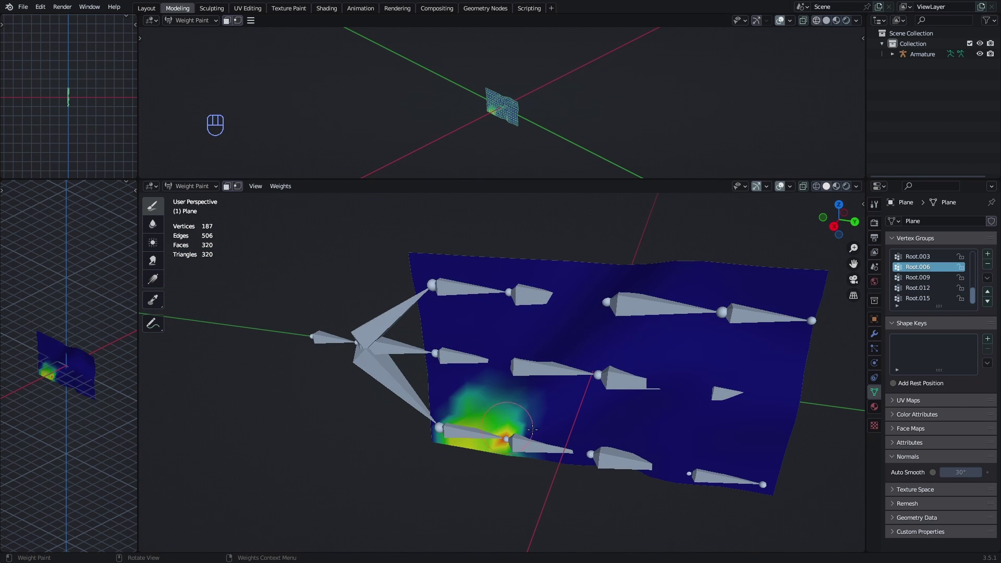
Return to Object Mode and select the flag mesh together with its armature.
click(200, 188)
click(206, 199)
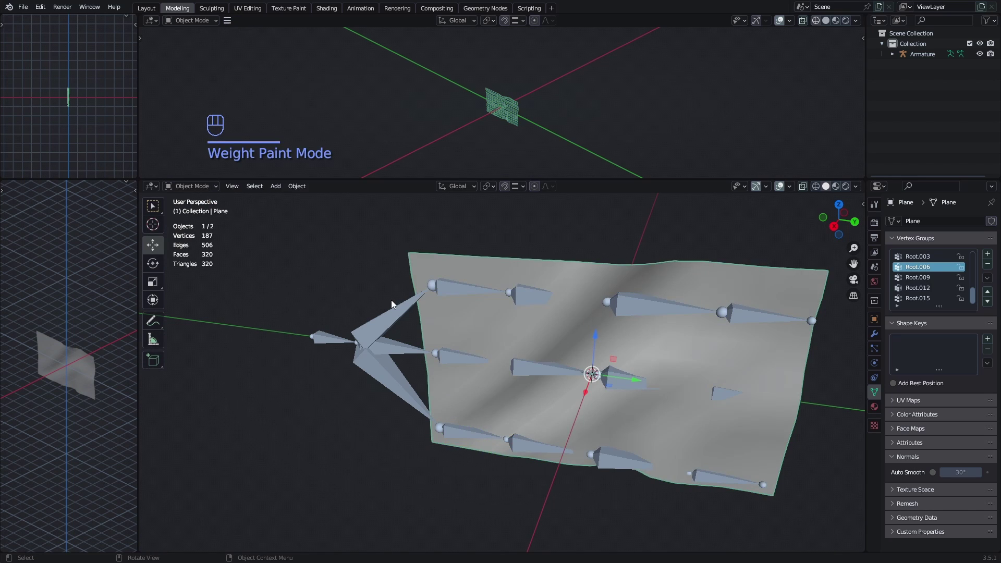
click(391, 300)
middle_drag(391, 300, 540, 289)
click(613, 317)
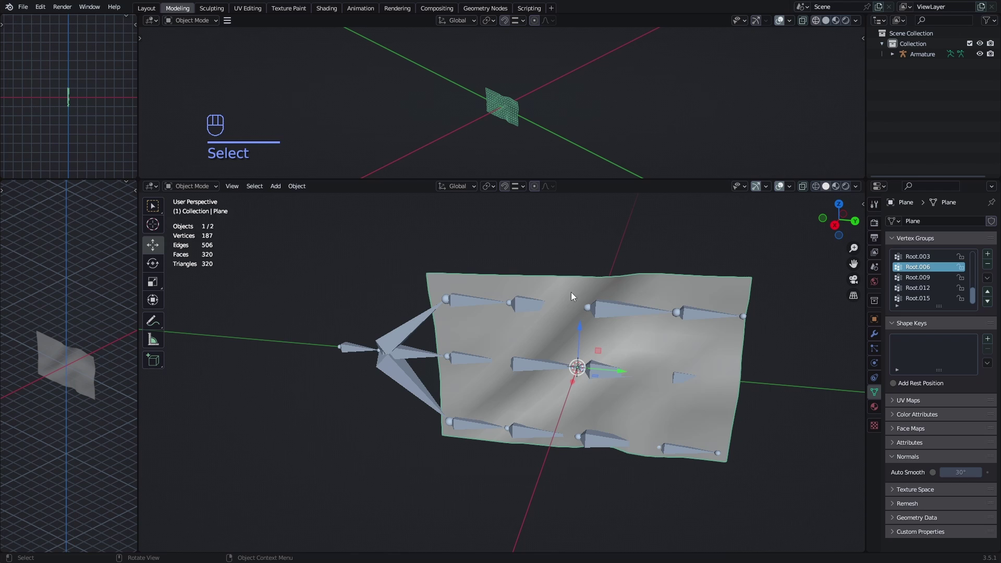
shift+click(405, 355)
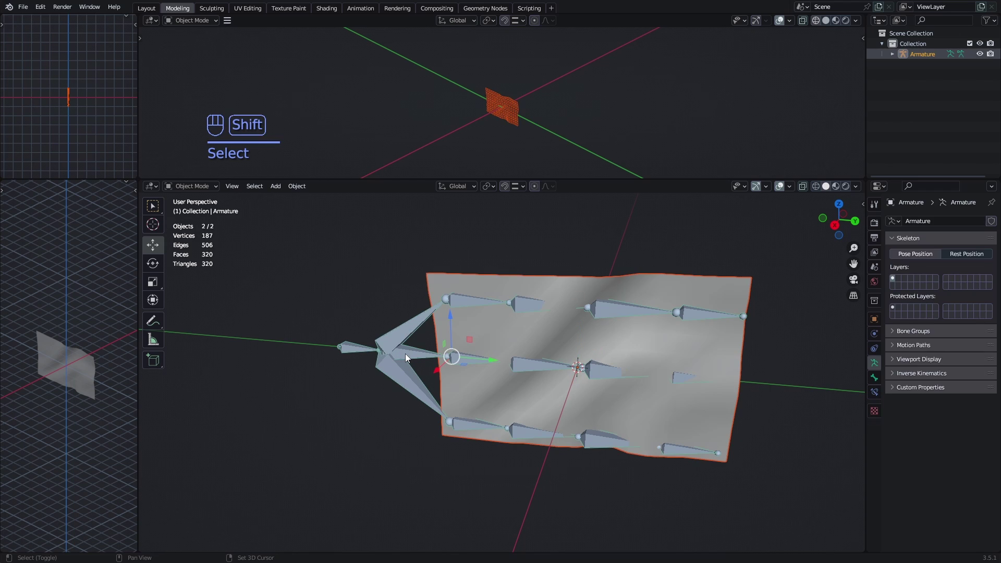
Set up an FBX export of the selected objects with scale 0.05, Z Forward and Apply Transform enabled.
click(23, 7)
mouse_move(68, 157)
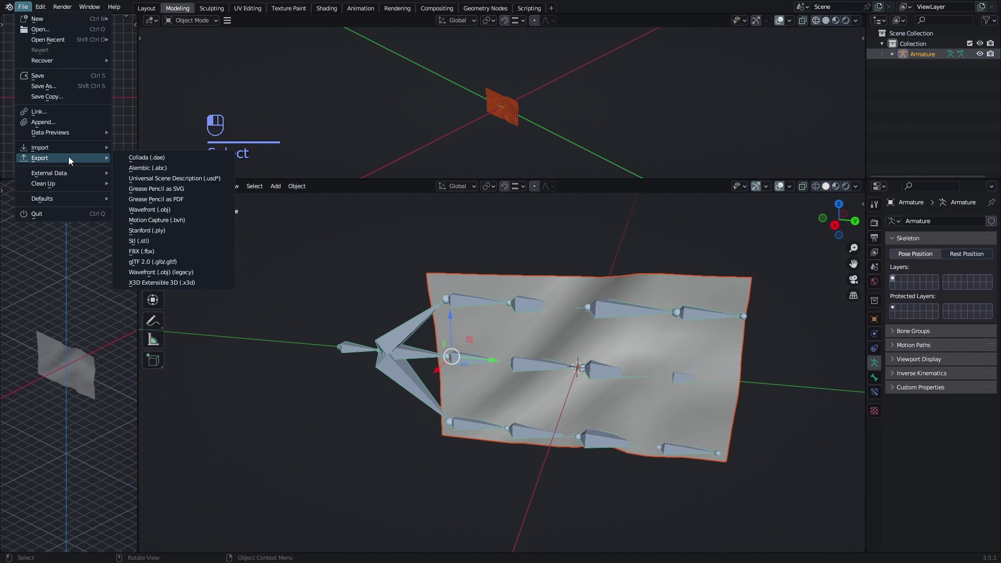
click(163, 252)
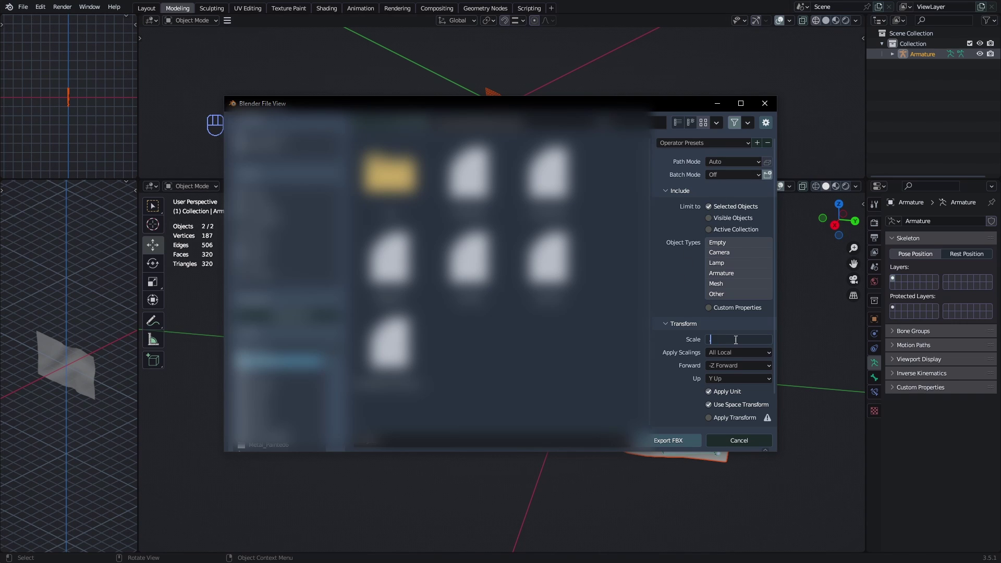
key(Return)
scroll(686, 346, down, 1)
click(716, 344)
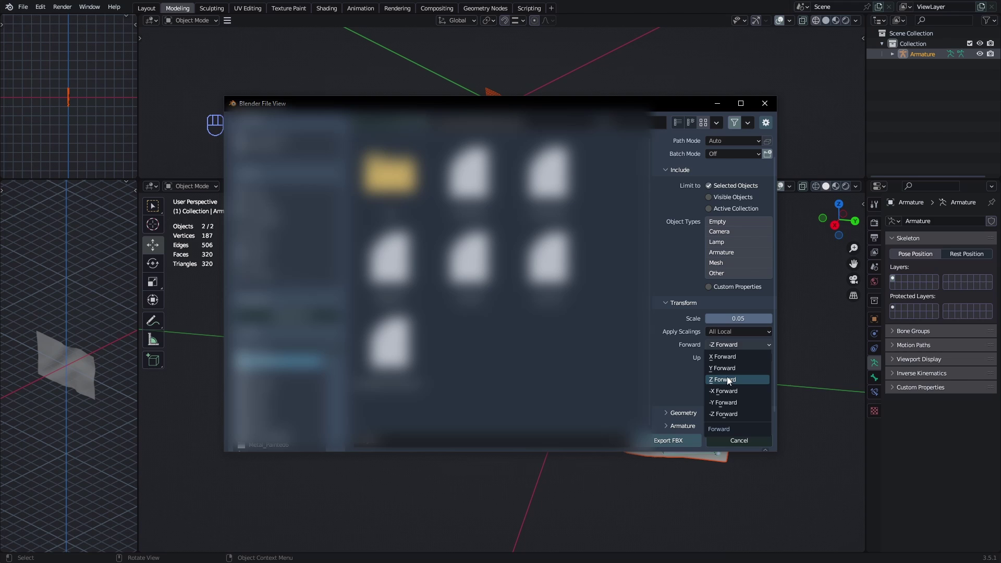
click(731, 380)
scroll(729, 384, down, 1)
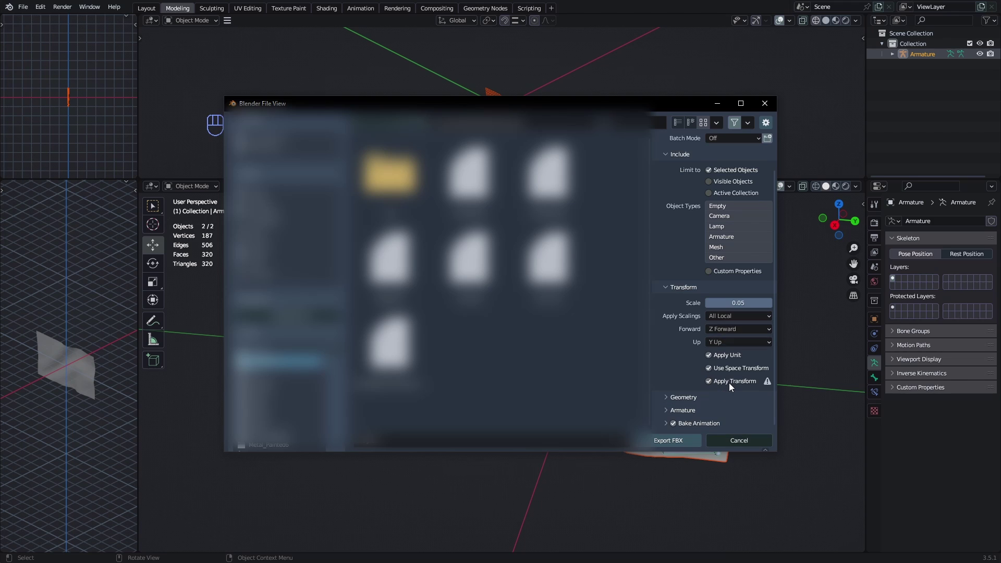
Set the FBX armature options to Only Deform Bones without leaf bones, and export the file.
click(699, 397)
scroll(669, 298, down, 5)
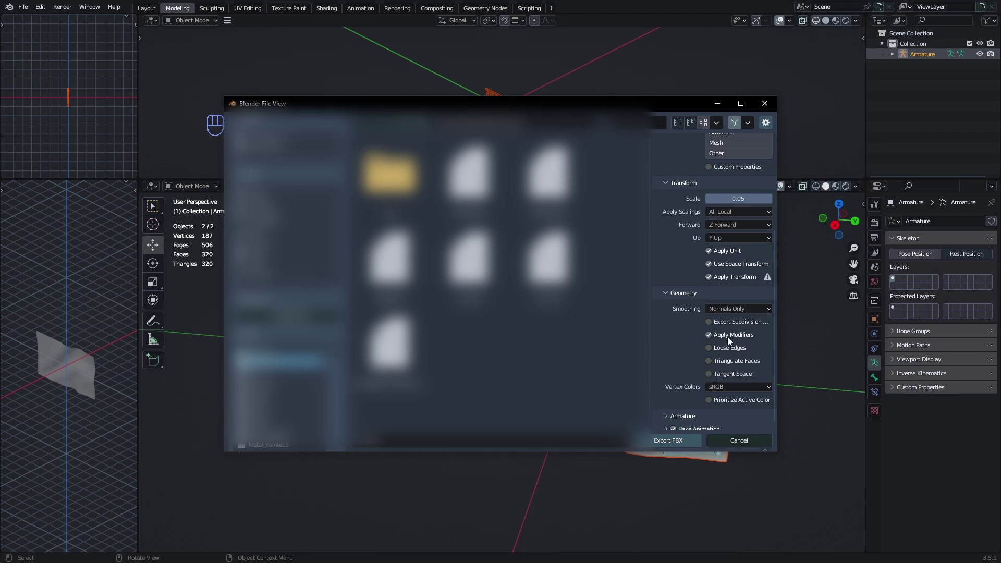
click(676, 416)
scroll(674, 400, down, 4)
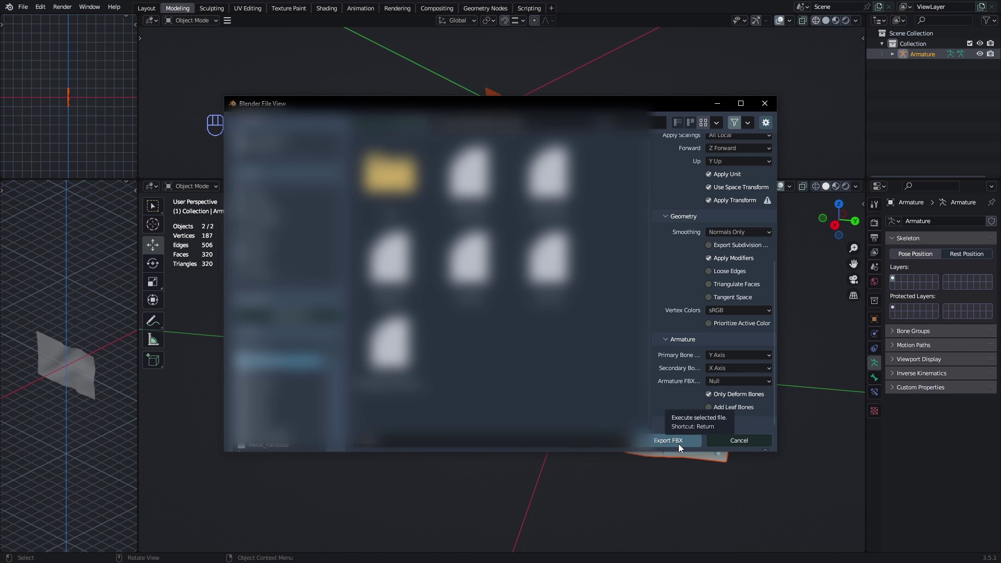
click(671, 441)
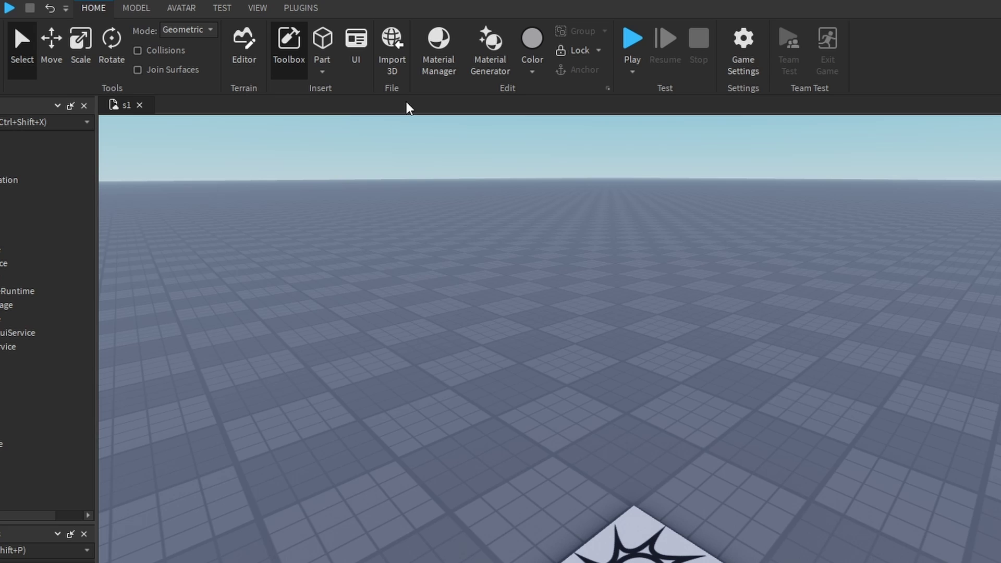
Switch to Roblox Studio, load Flag.fbx into the 3D importer and expand Armature to inspect its Root bone.
click(393, 73)
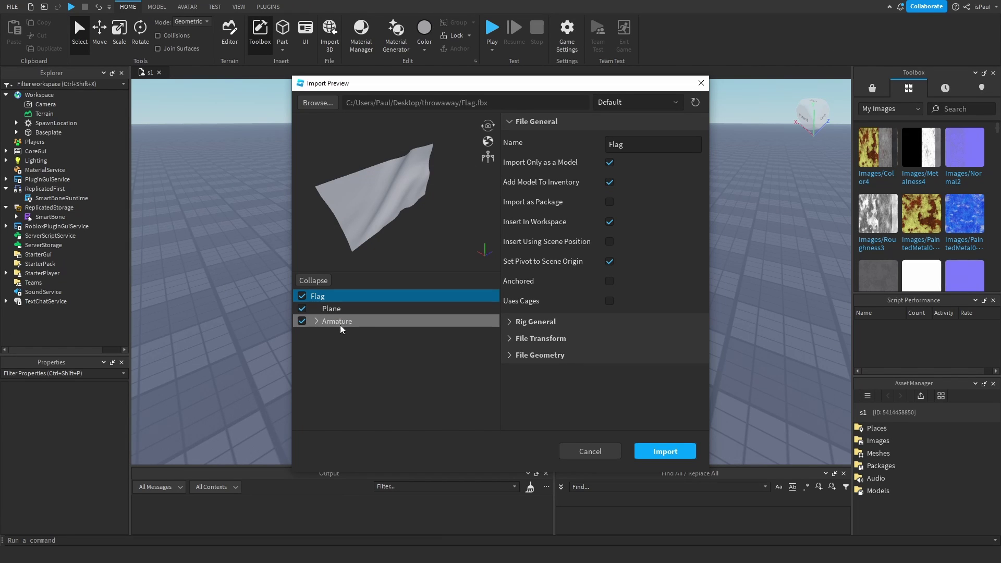
click(315, 322)
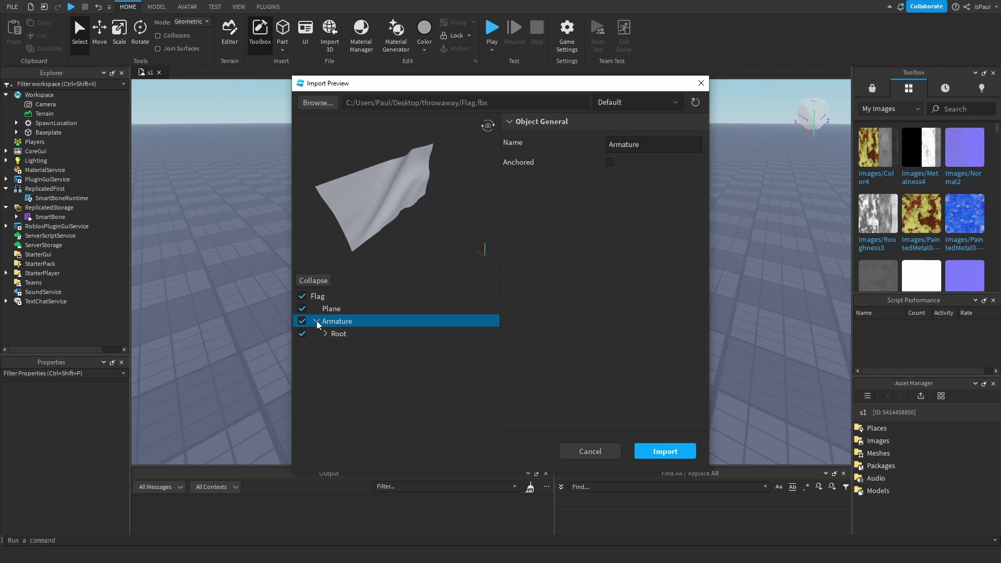
click(338, 334)
mouse_move(437, 219)
mouse_down()
mouse_move(423, 207)
mouse_move(433, 203)
mouse_up()
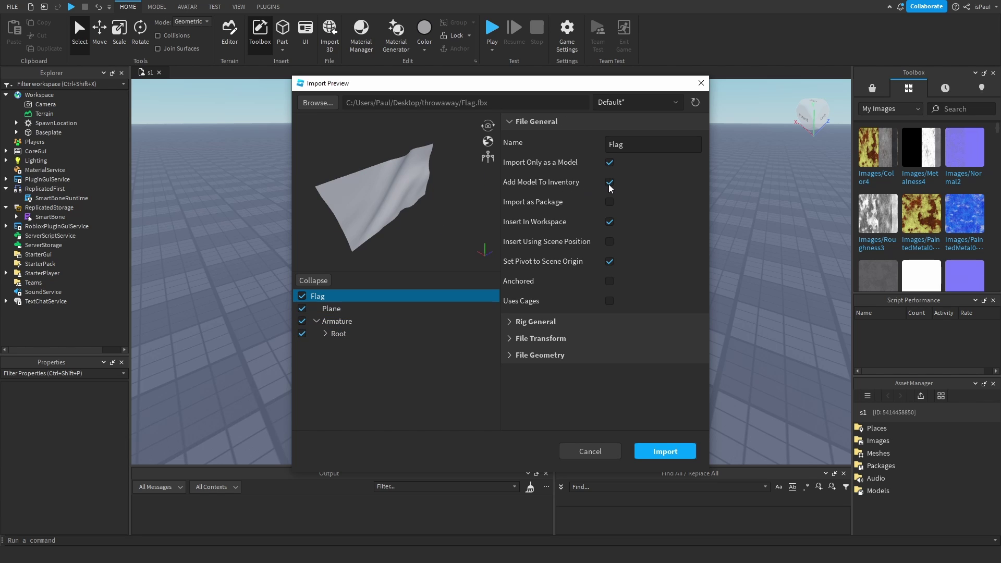
Turn off Add Model To Inventory for the Flag model and import it into the workspace.
click(610, 183)
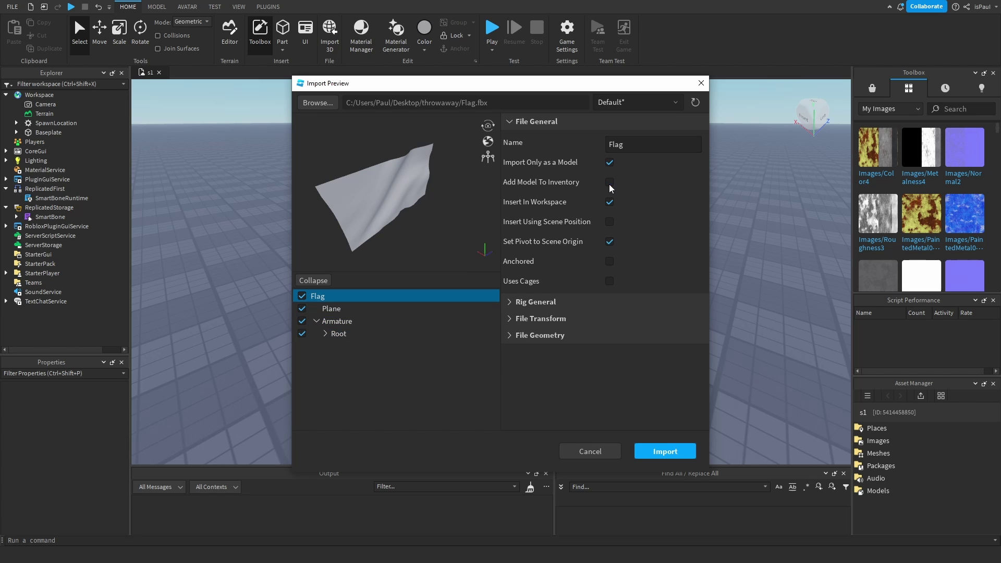
click(646, 452)
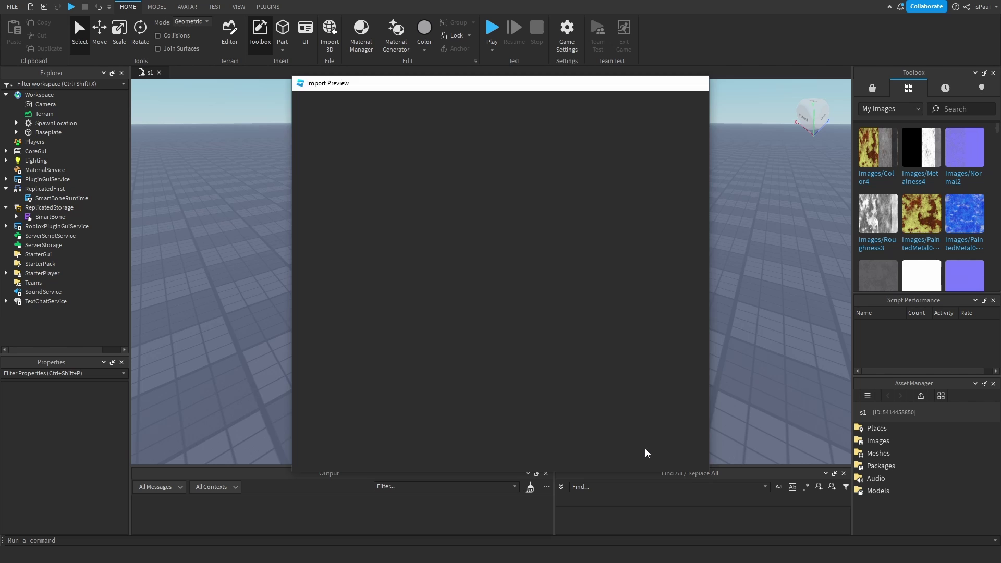
click(500, 314)
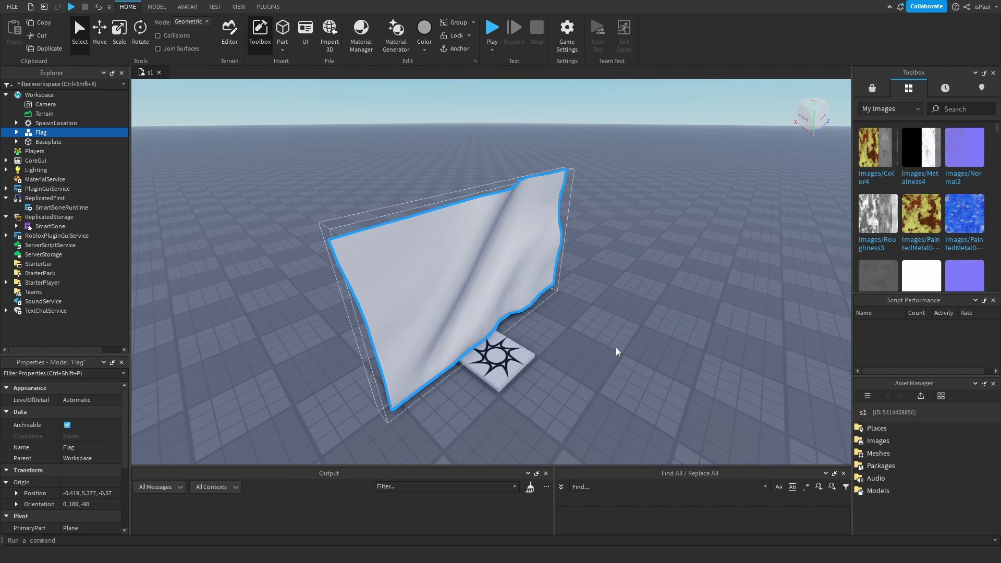
Set the Flag model's scale to 0.3.
right_drag(617, 349, 617, 347)
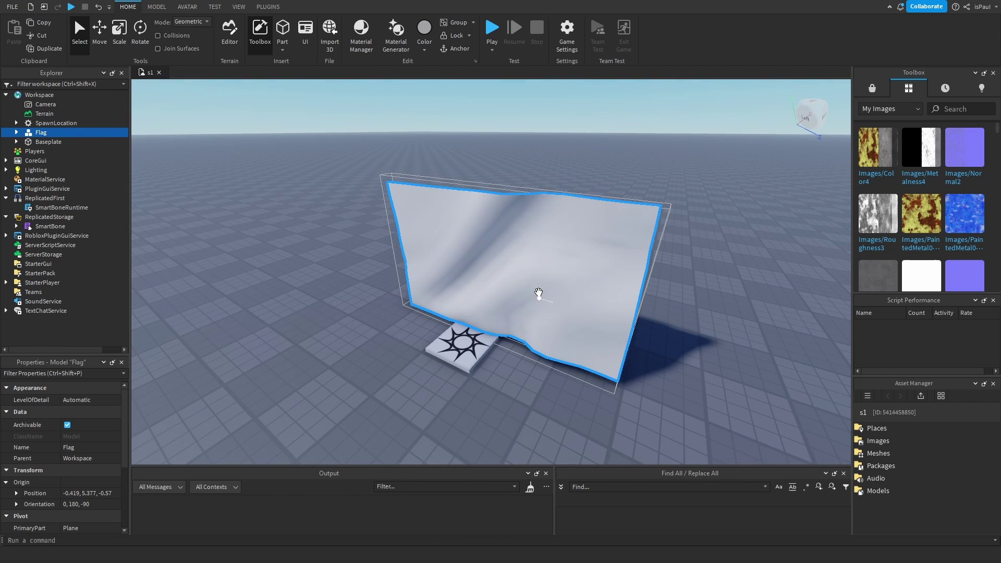
key(ctrl+3)
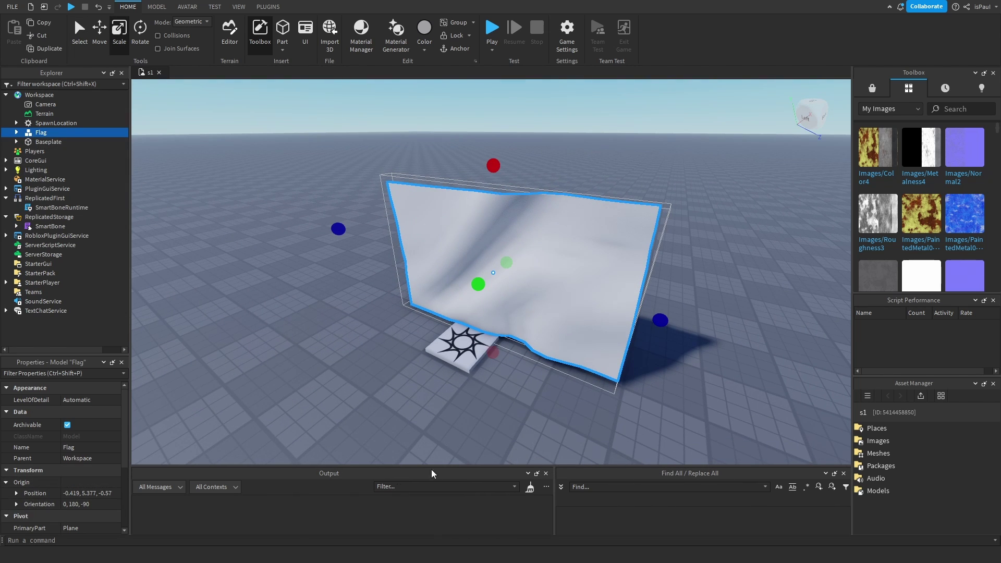
scroll(78, 474, down, 3)
click(77, 478)
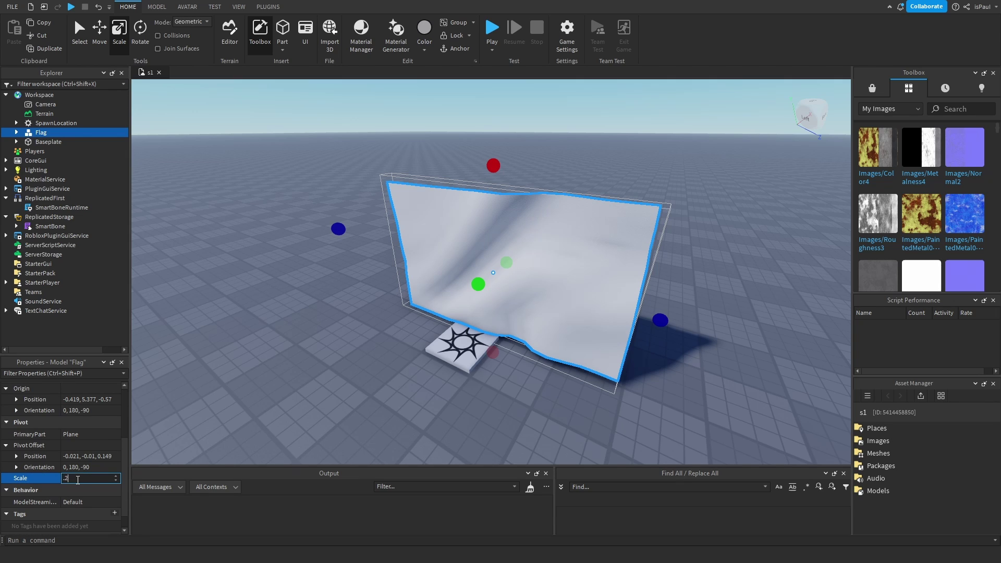
key(Return)
key(Return)
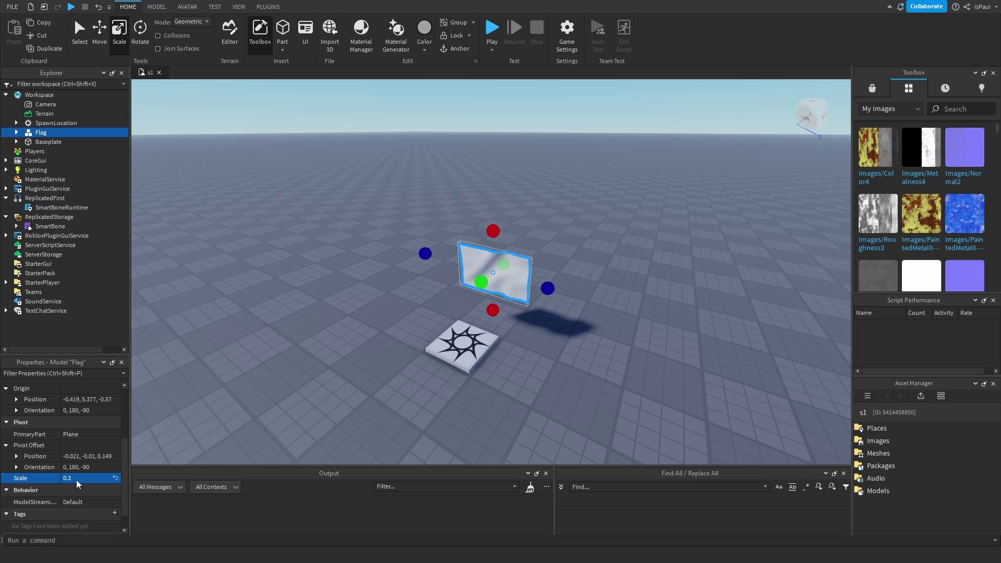
Delete the InitialPoses folder and the AnimationController from the Flag model.
click(525, 283)
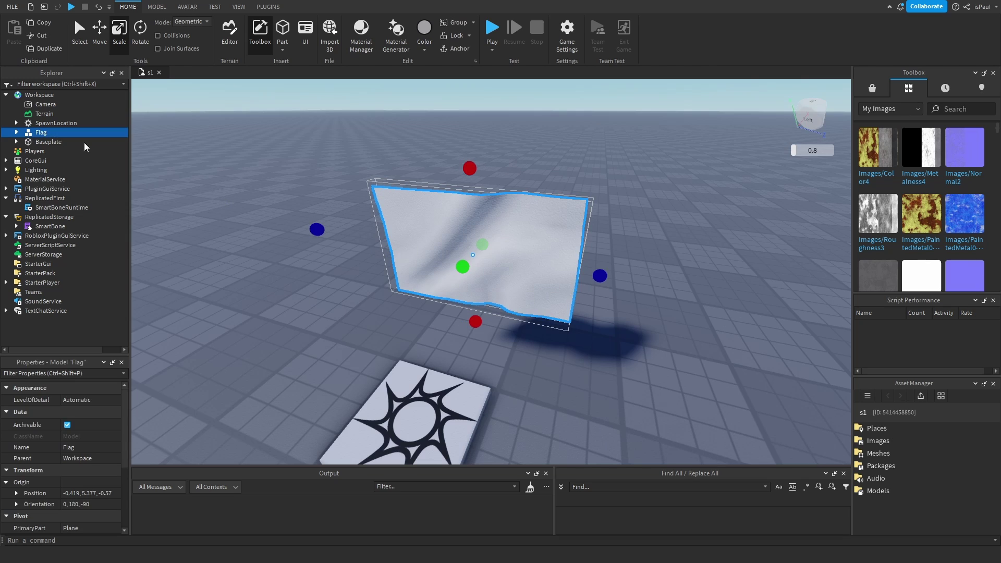
click(16, 133)
click(59, 144)
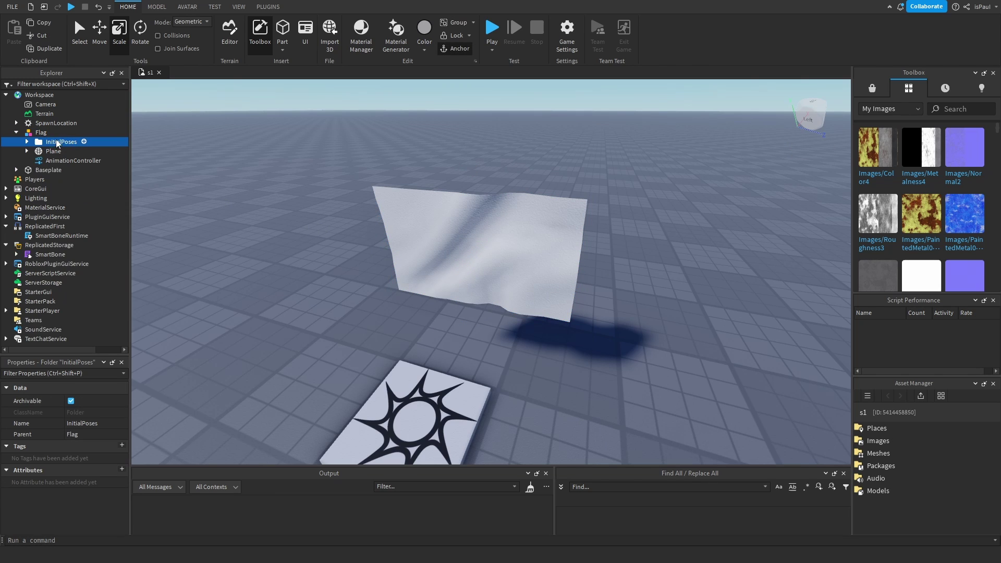
key(Delete)
click(59, 150)
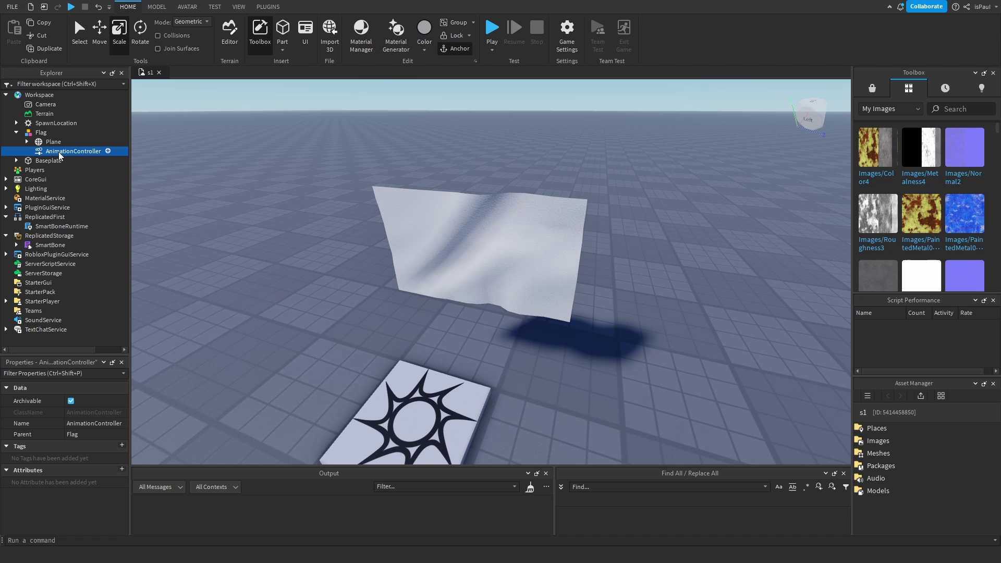
key(Delete)
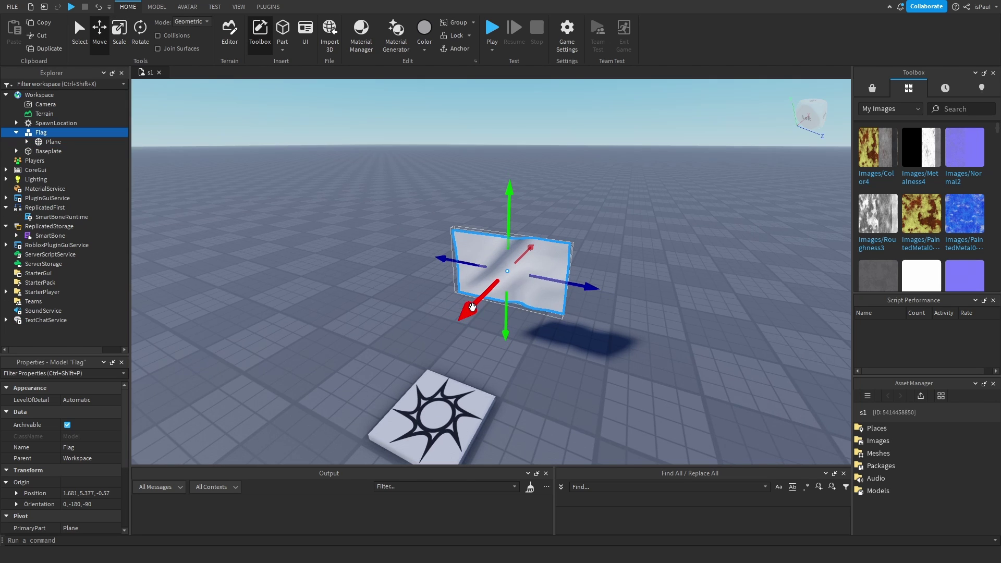
Move the Flag model along the X axis to about 5.18, away from the spawn location.
drag(454, 306, 498, 277)
click(609, 353)
right_drag(609, 353, 608, 342)
scroll(527, 264, up, 2)
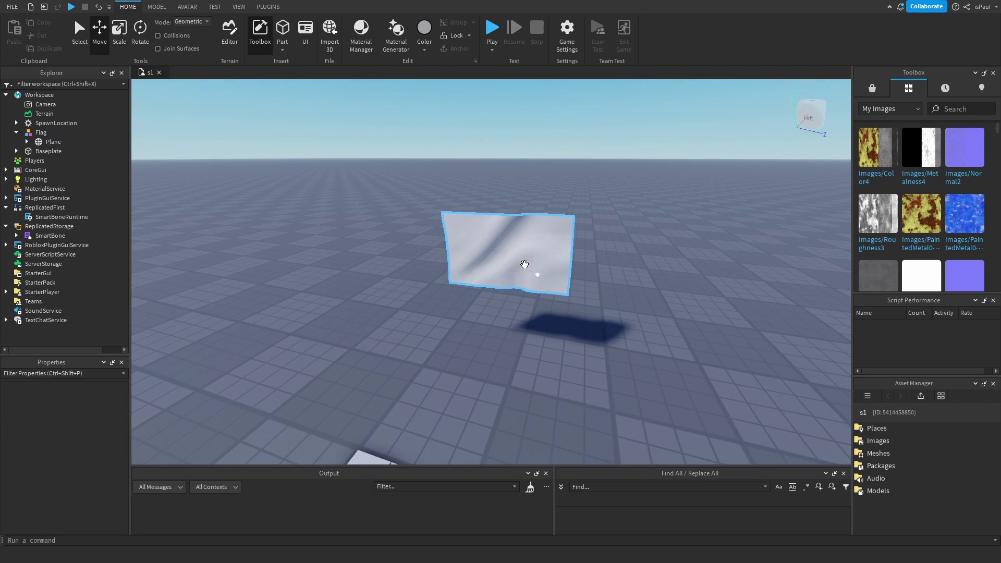
click(527, 264)
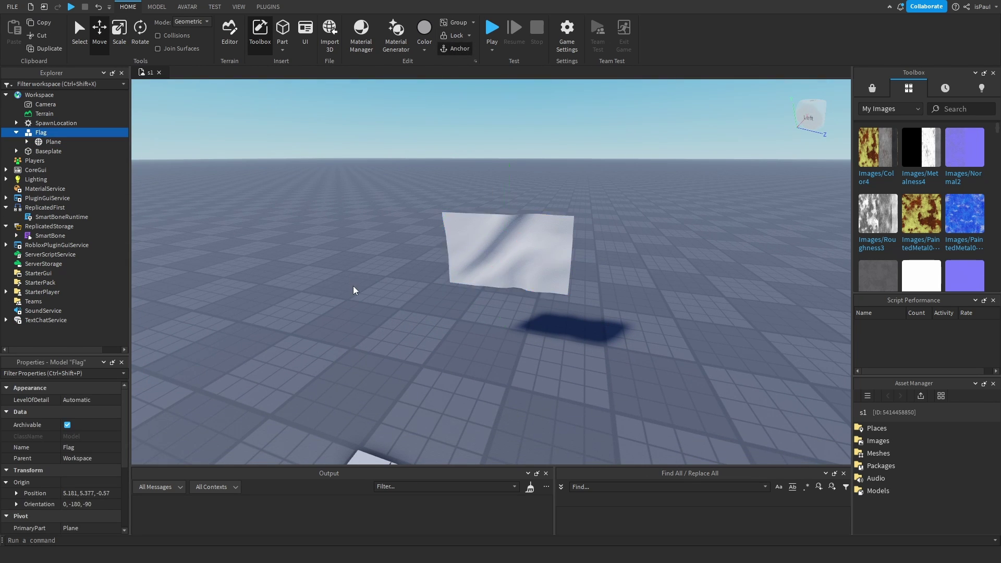
Insert a new part beside the flag and set its shape to Cylinder.
right_drag(353, 286, 350, 298)
right_click(428, 301)
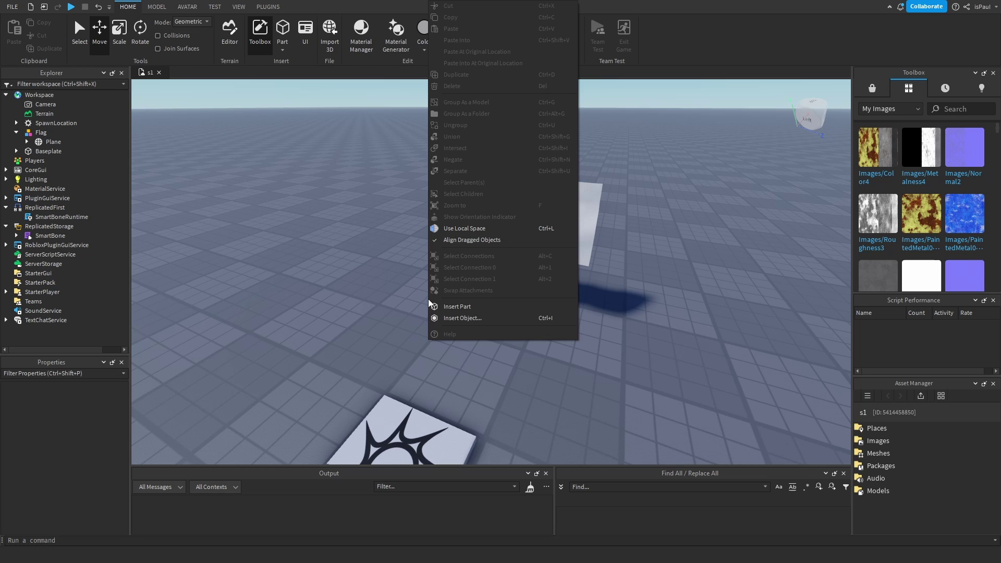
click(458, 308)
scroll(99, 468, down, 20)
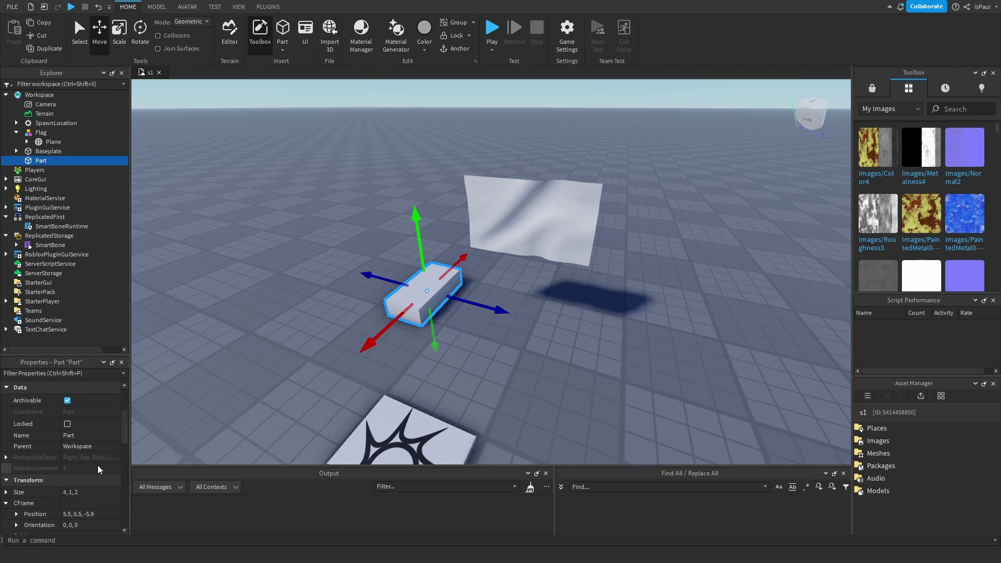
click(98, 442)
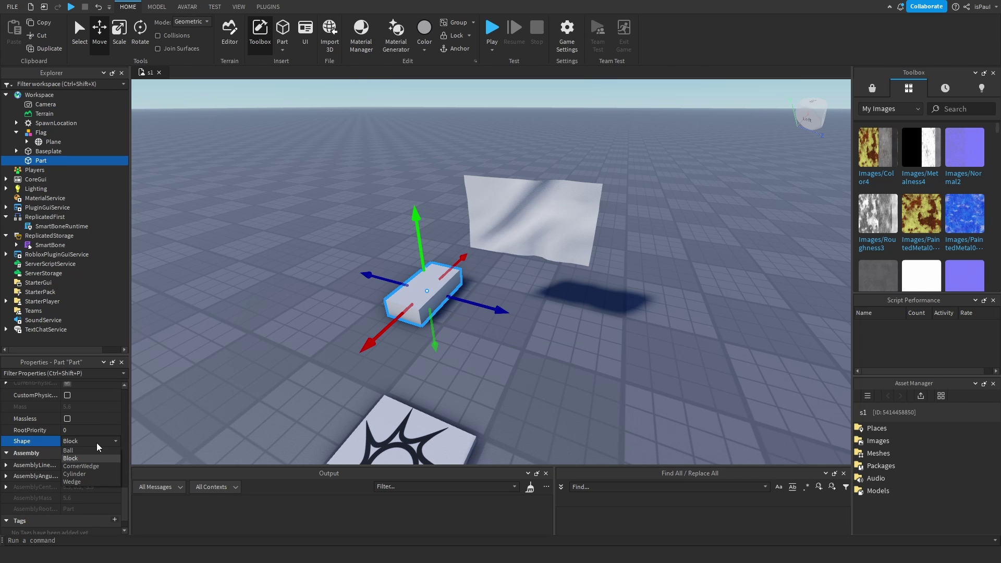
click(83, 474)
key(f)
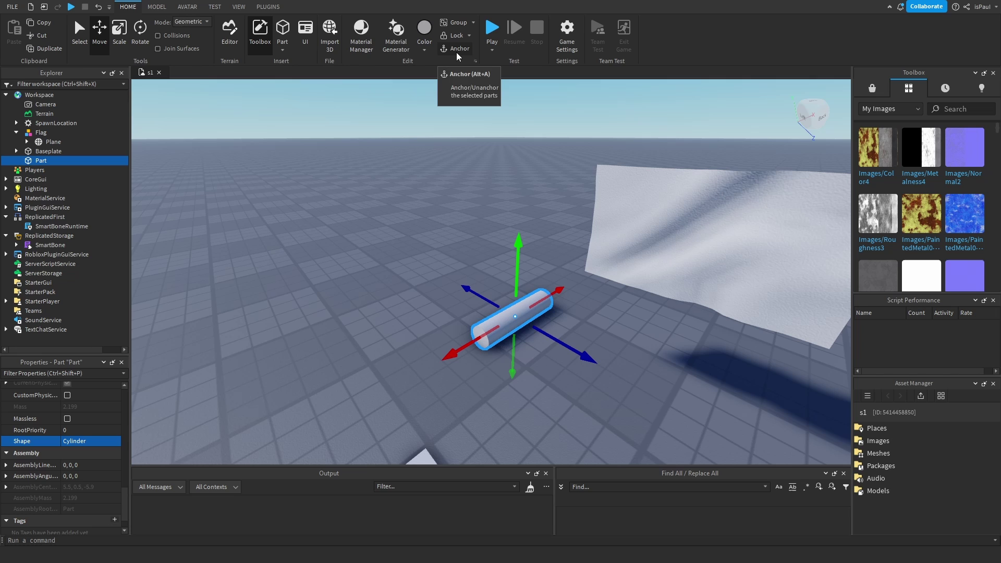
Anchor the cylinder, rotate it upright to -90°, and scale it into a pole about 8.8 studs tall.
key(ctrl+4)
mouse_move(483, 286)
mouse_down()
mouse_move(542, 258)
mouse_move(545, 268)
mouse_move(501, 291)
mouse_up()
key(ctrl+3)
mouse_move(523, 124)
mouse_down()
mouse_move(523, 115)
mouse_move(523, 127)
mouse_up()
click(571, 152)
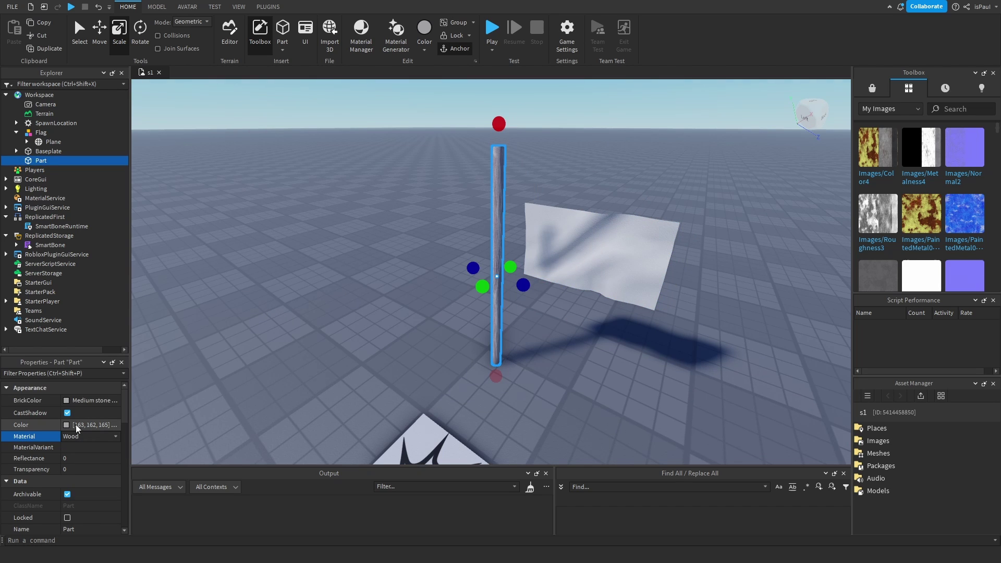
Make the pole brown Wood with color 144, 84, 42, and turn on the new materials in MaterialService.
click(66, 425)
drag(414, 168, 138, 138)
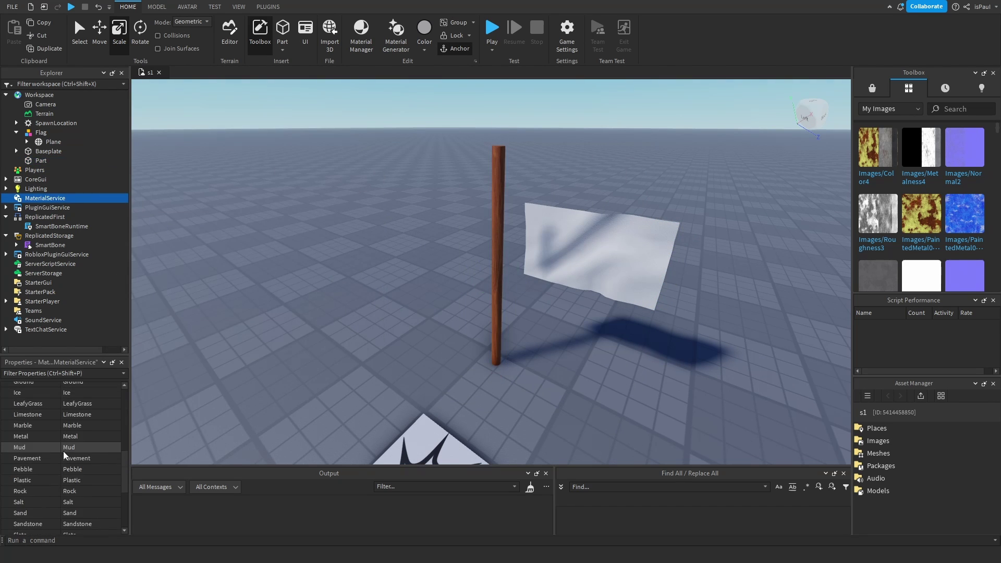
click(67, 480)
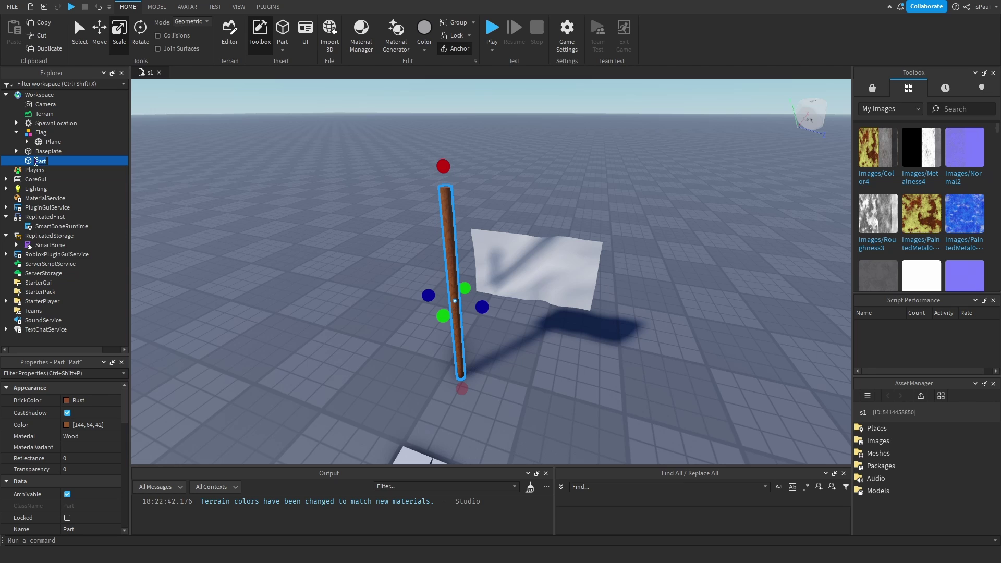
Rename the cylinder part to Pole and place it inside the Flag model.
text(Pole)
key(Return)
drag(41, 160, 51, 152)
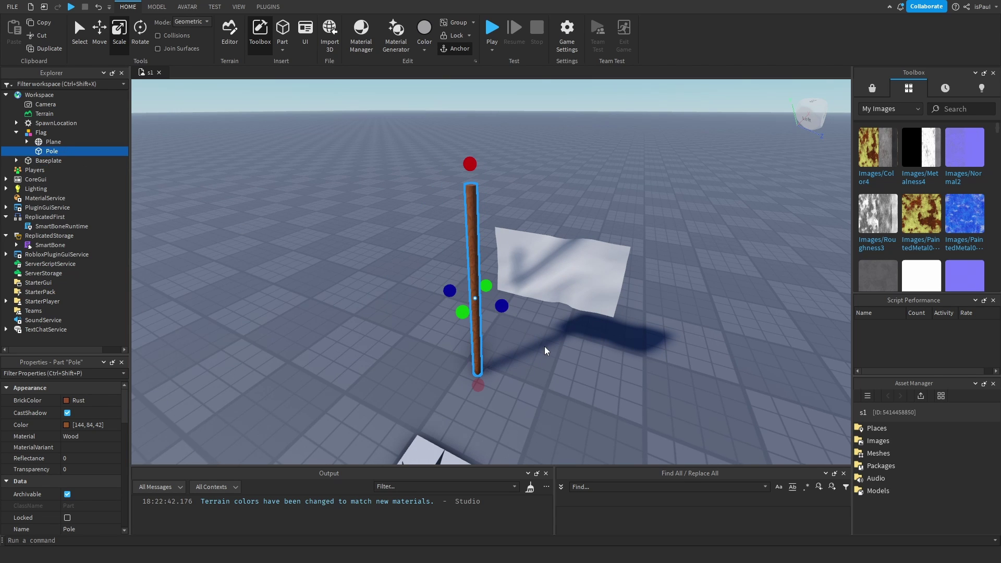
Copy the Pole's position 3.5, 4.4, -3.2 and apply it to the Plane mesh.
click(48, 152)
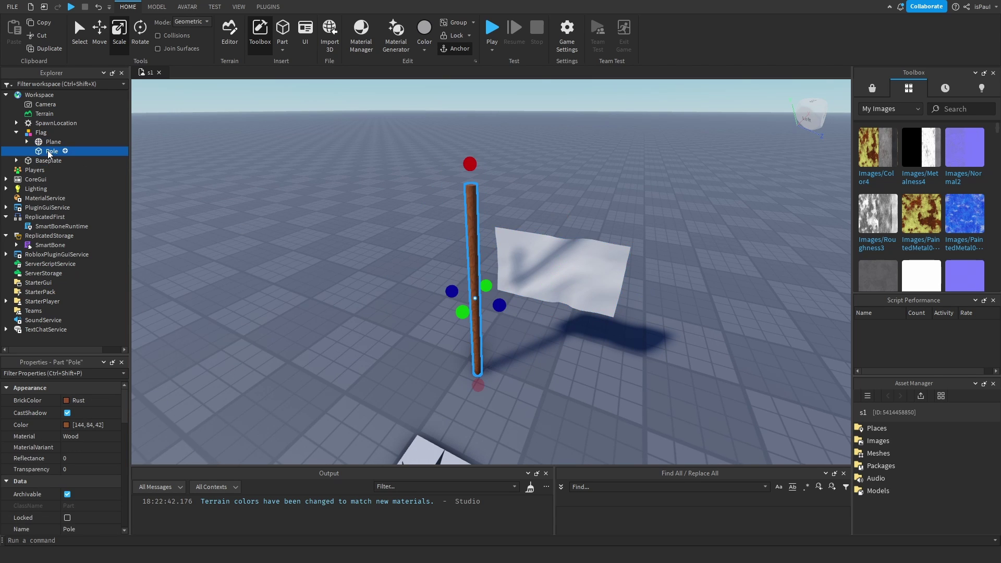
scroll(97, 407, down, 6)
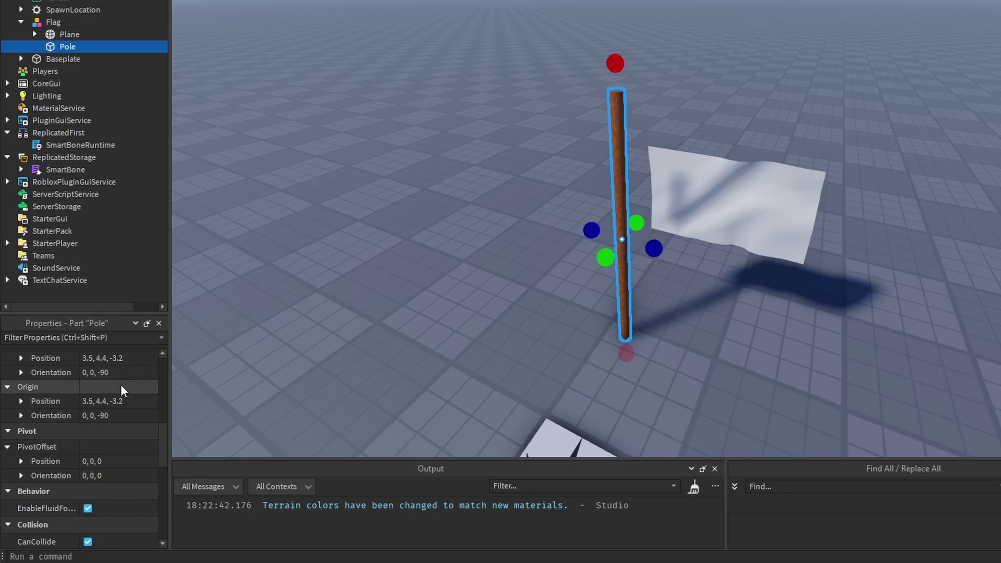
click(127, 360)
key(ctrl+c)
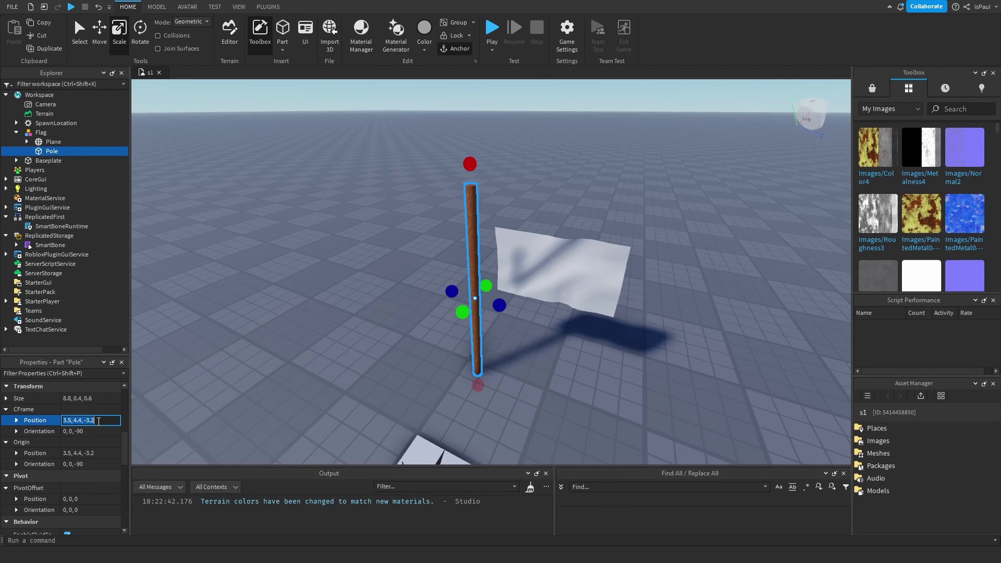
click(53, 142)
click(88, 476)
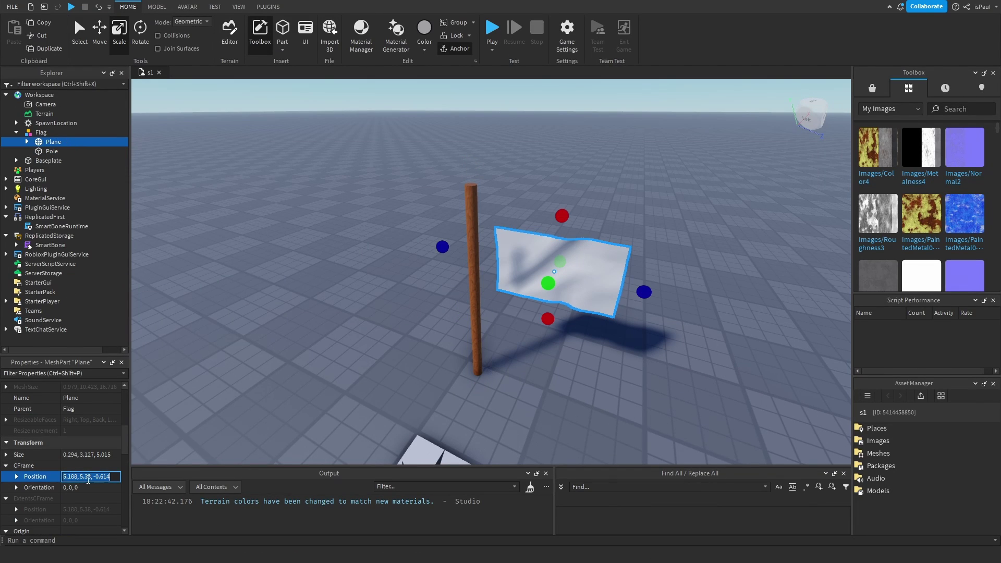
key(ctrl+v)
key(Return)
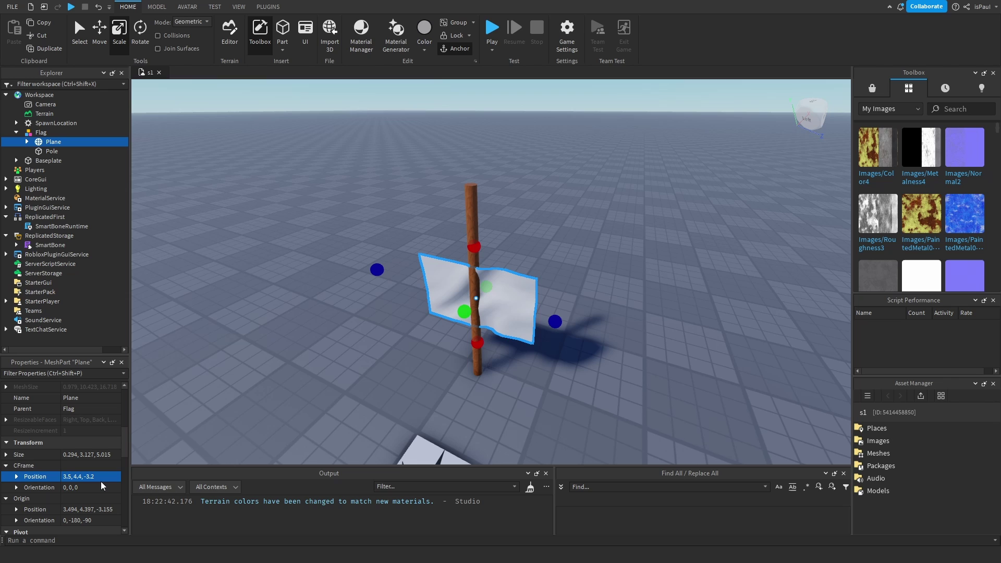
Move the Plane mesh to about 3.5, 7.3, -0.7 so its rooted edge meets the upper part of the pole.
click(27, 142)
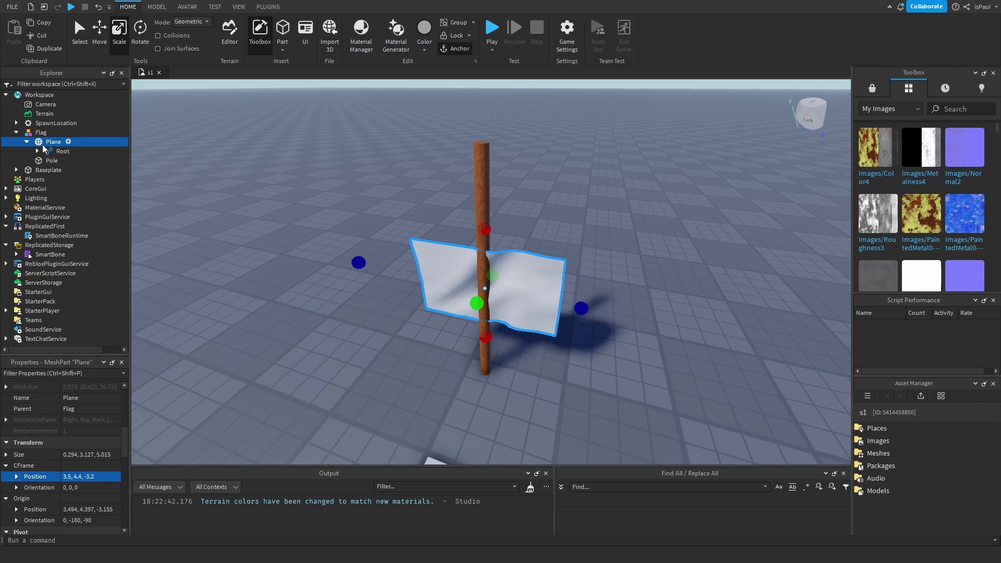
click(56, 151)
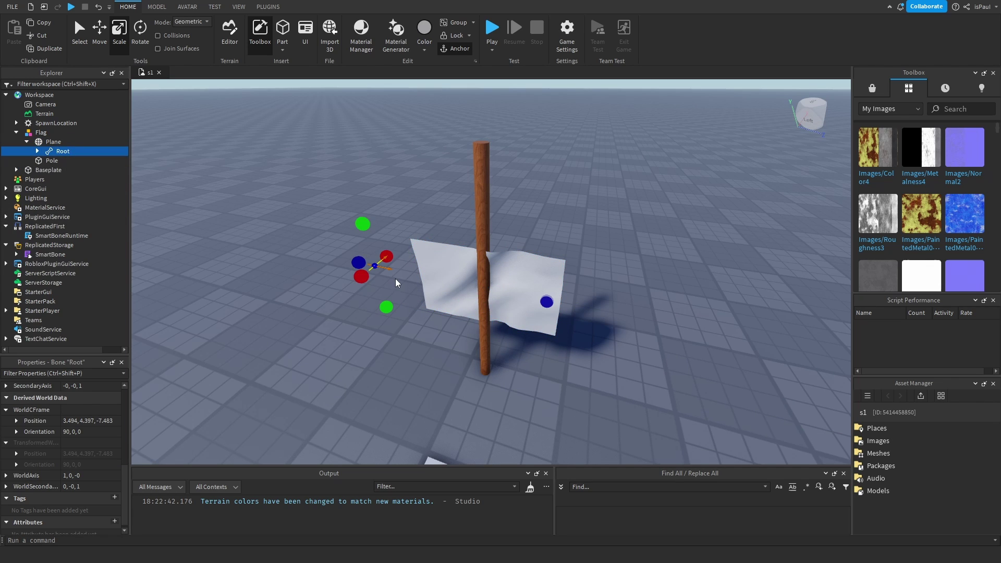
key(ctrl+2)
click(54, 142)
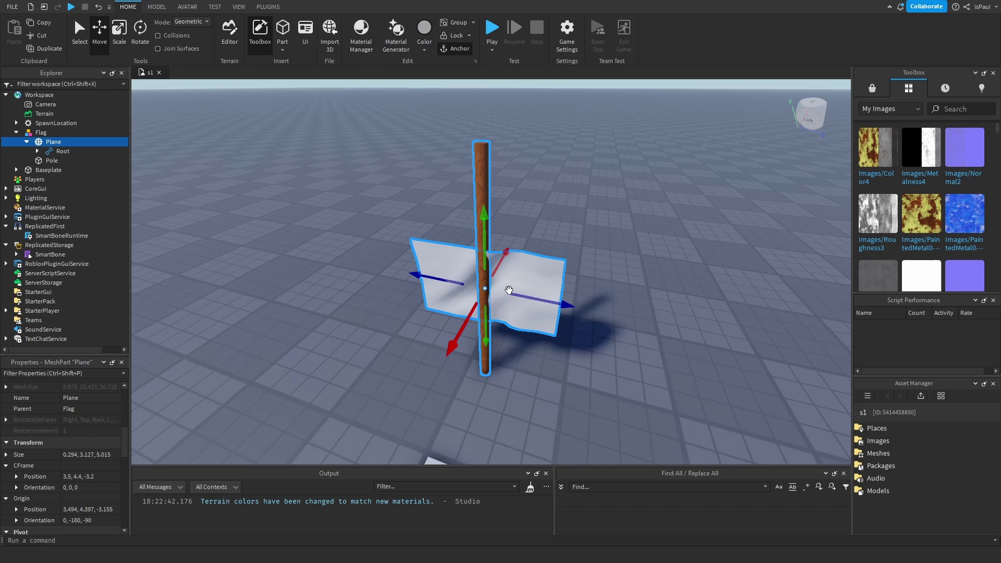
drag(509, 290, 601, 309)
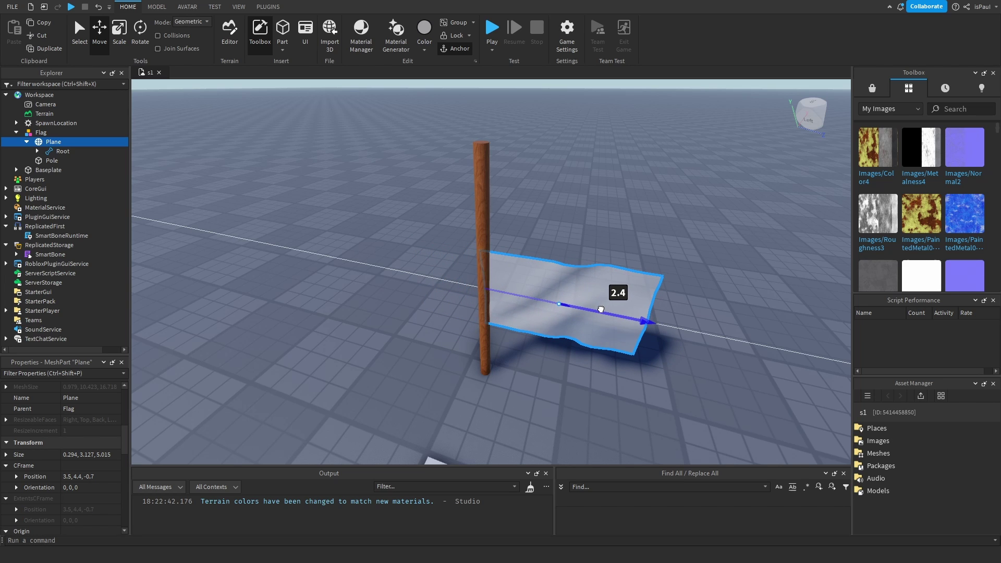
drag(579, 237, 599, 142)
drag(522, 257, 526, 257)
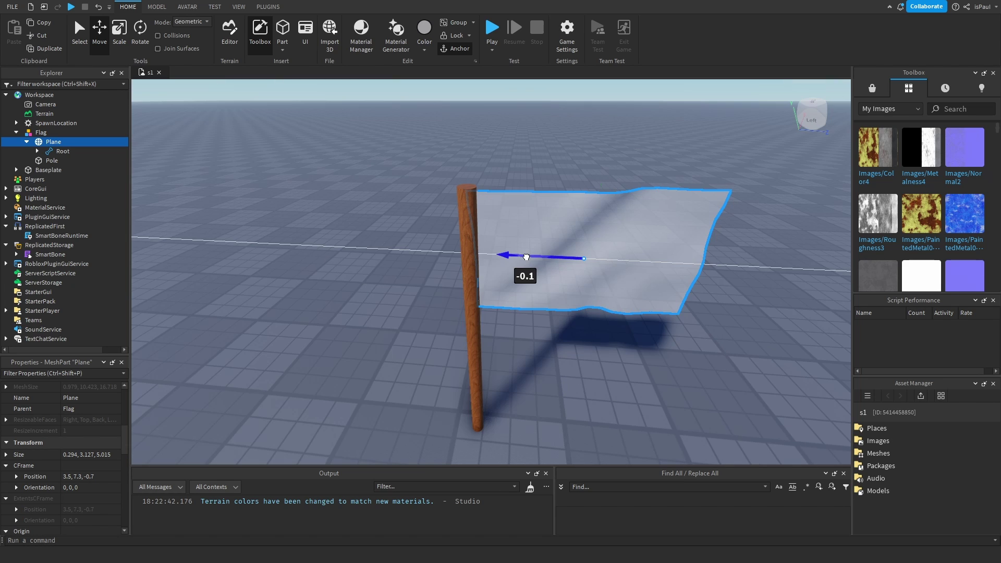
click(569, 387)
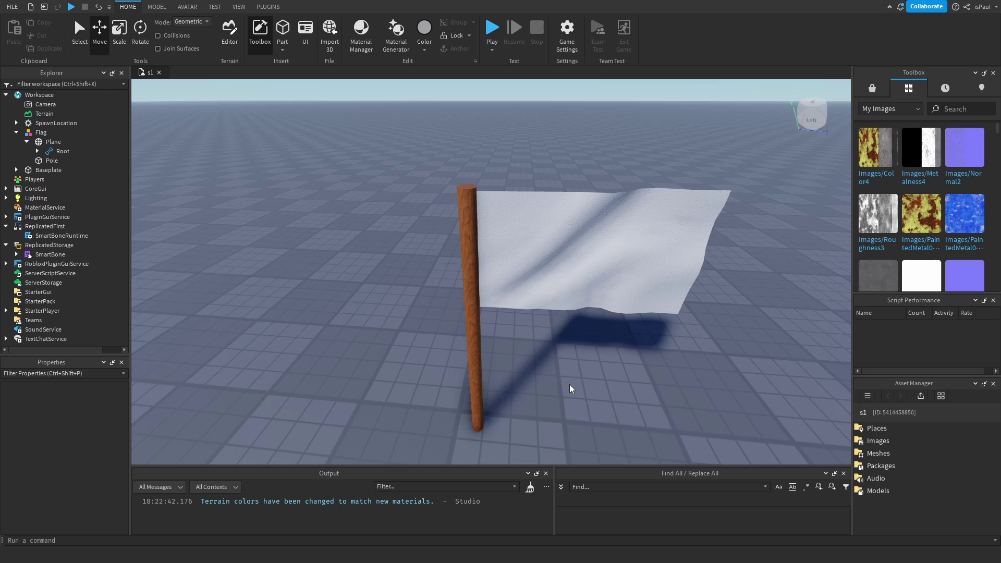
Add a SmartBone tag to the flag's Plane mesh.
right_drag(570, 387, 536, 356)
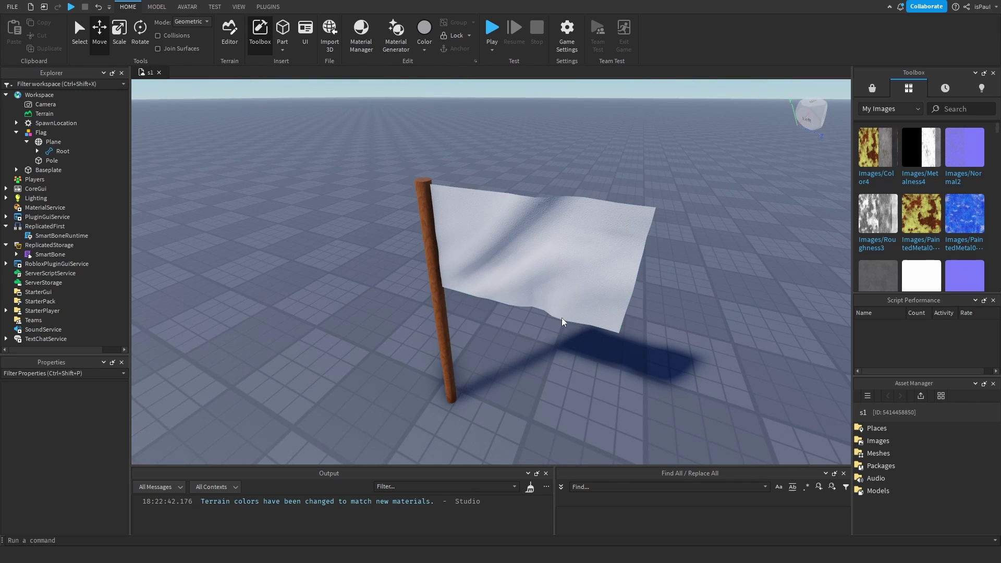
alt+click(550, 288)
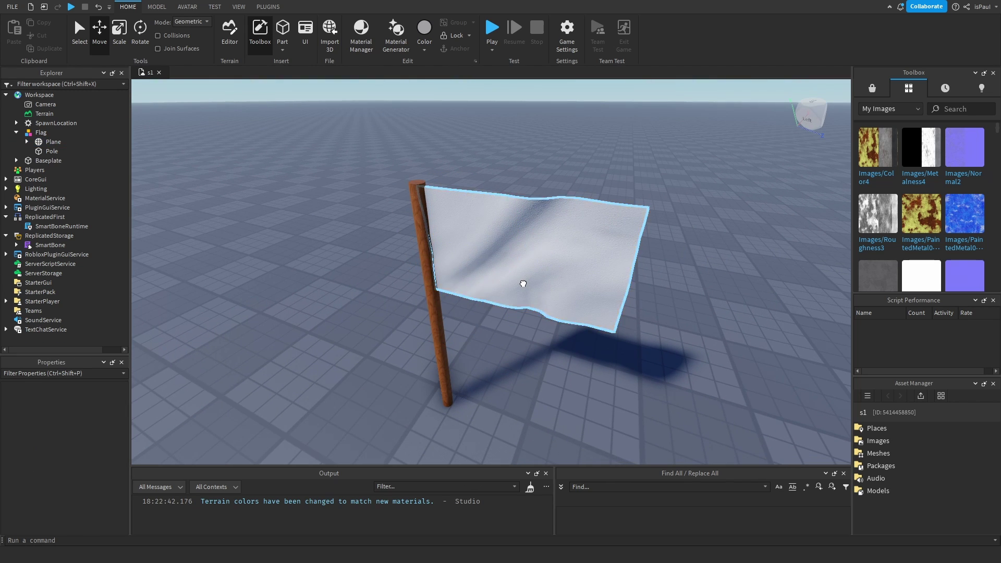
click(523, 284)
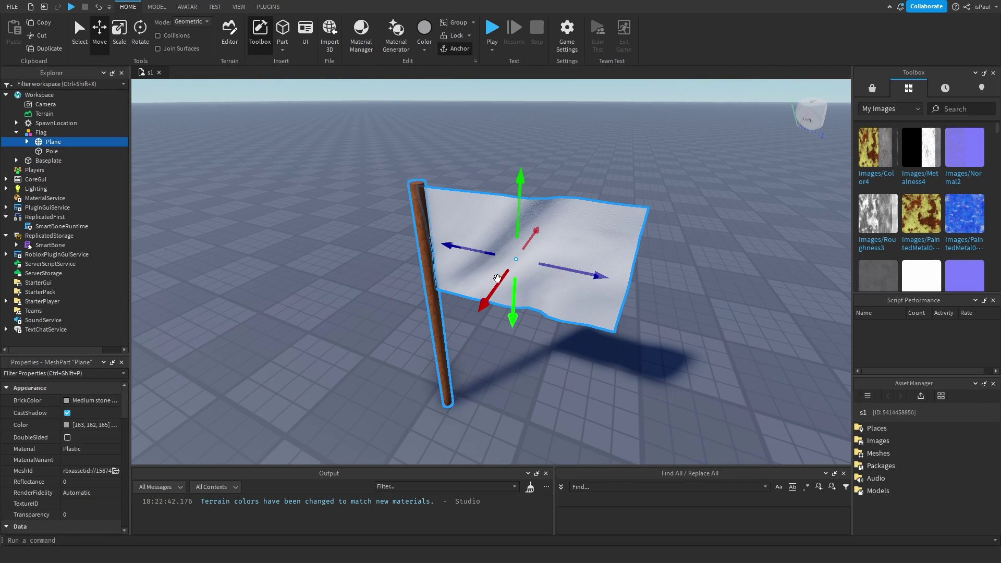
click(157, 491)
text(SmartBone)
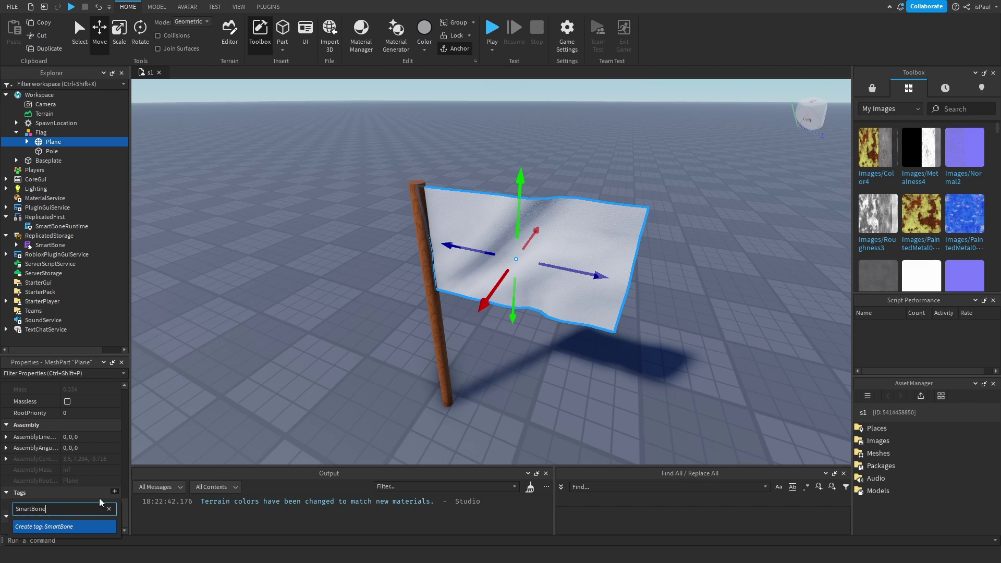
key(Return)
Add a string attribute named Roots to the Plane mesh and set its value to the bone name Root.
click(115, 517)
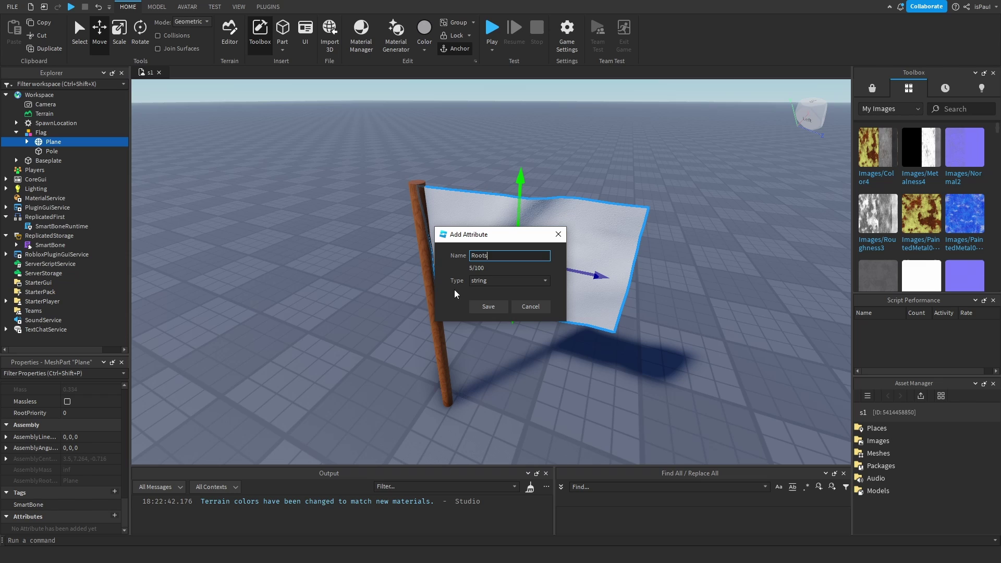
click(488, 307)
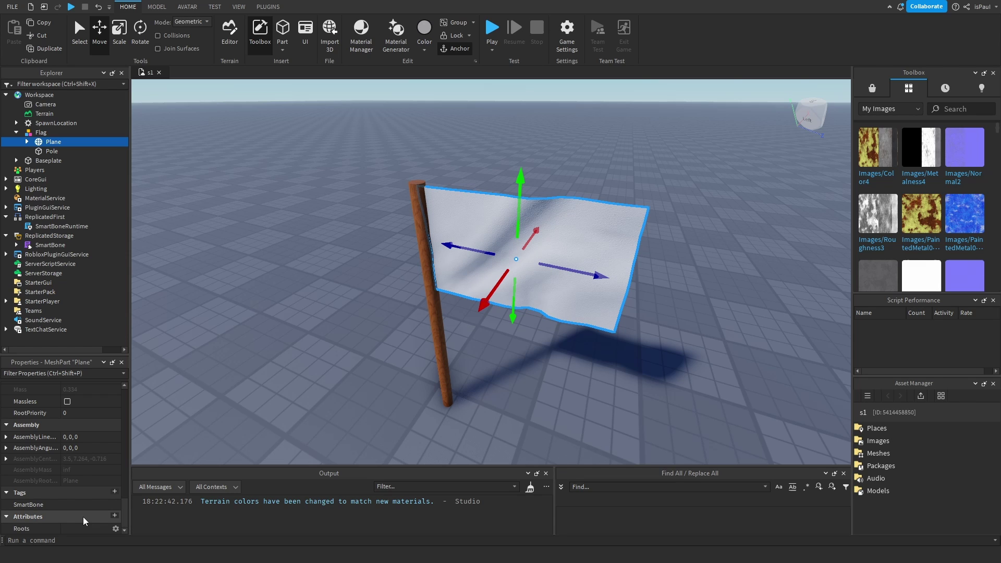
click(27, 142)
click(62, 152)
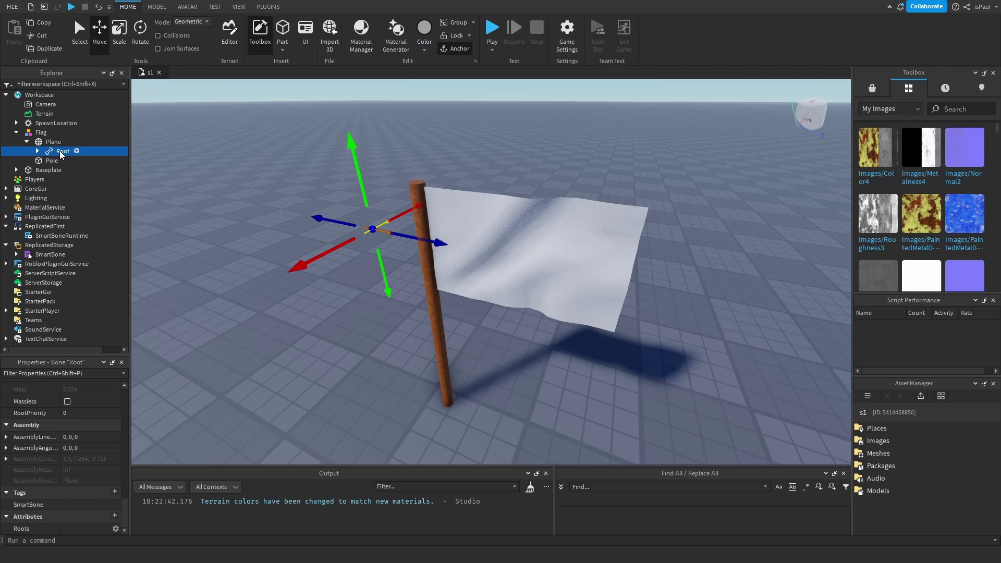
click(52, 142)
click(79, 529)
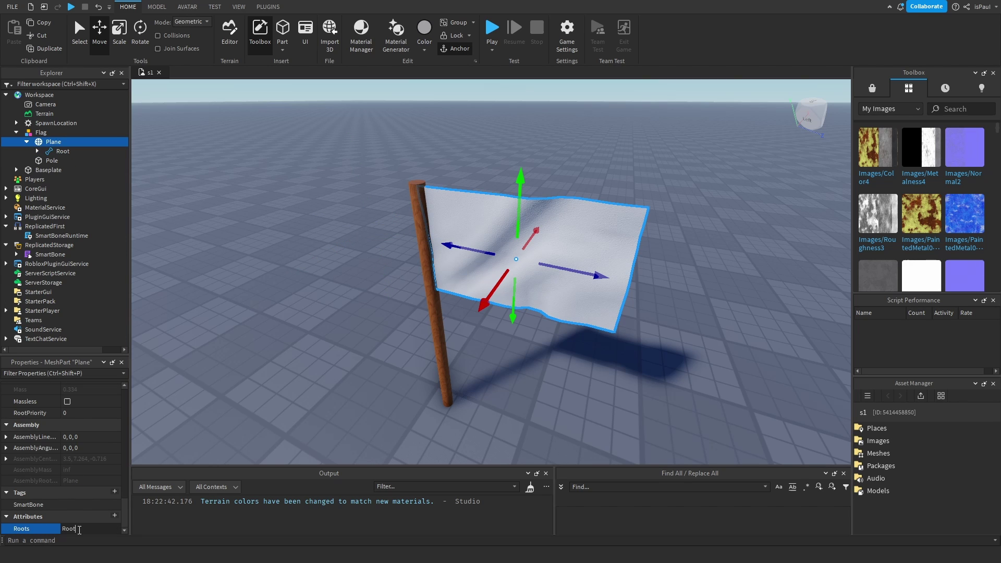
Playtest the place and examine how the flag cloth moves on its pole.
click(492, 29)
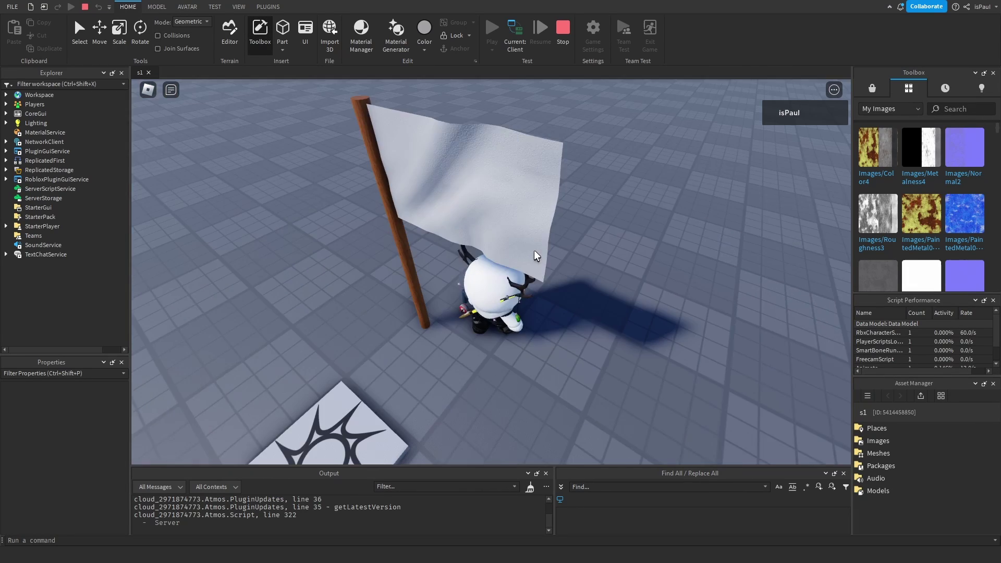
scroll(524, 267, down, 2)
right_drag(532, 263, 508, 269)
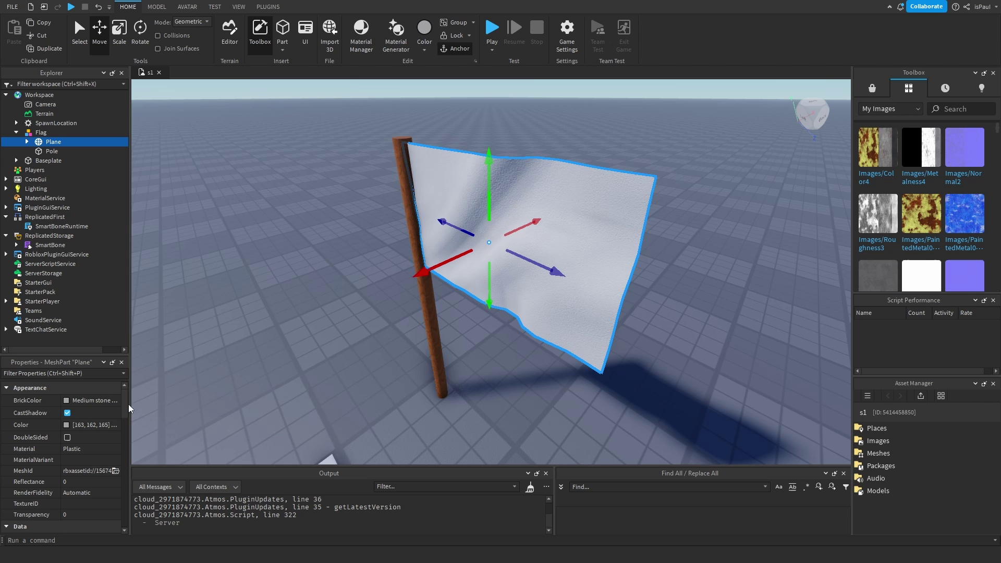
Make the flag's Plane mesh double-sided so the cloth renders from behind.
right_drag(424, 367, 420, 365)
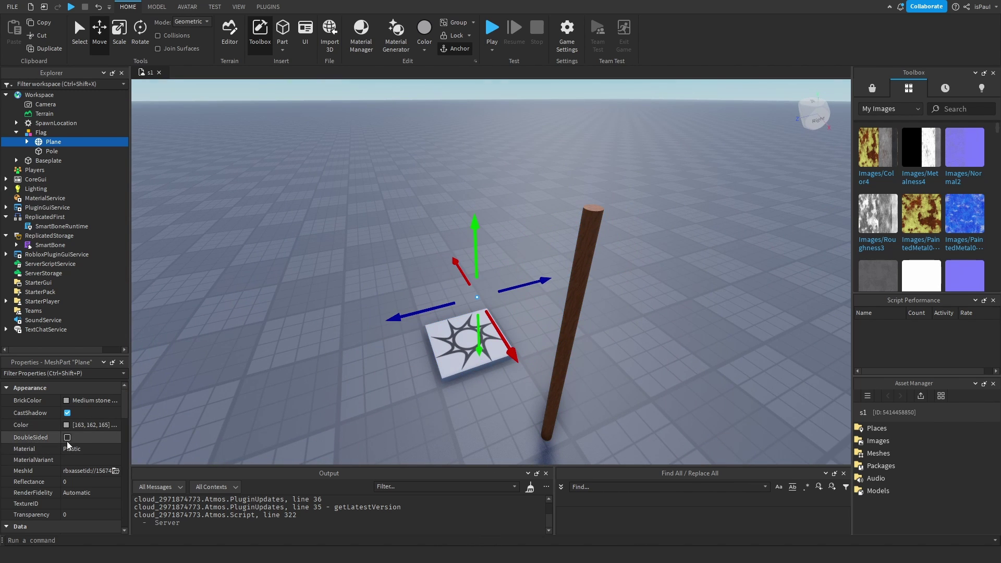
click(67, 438)
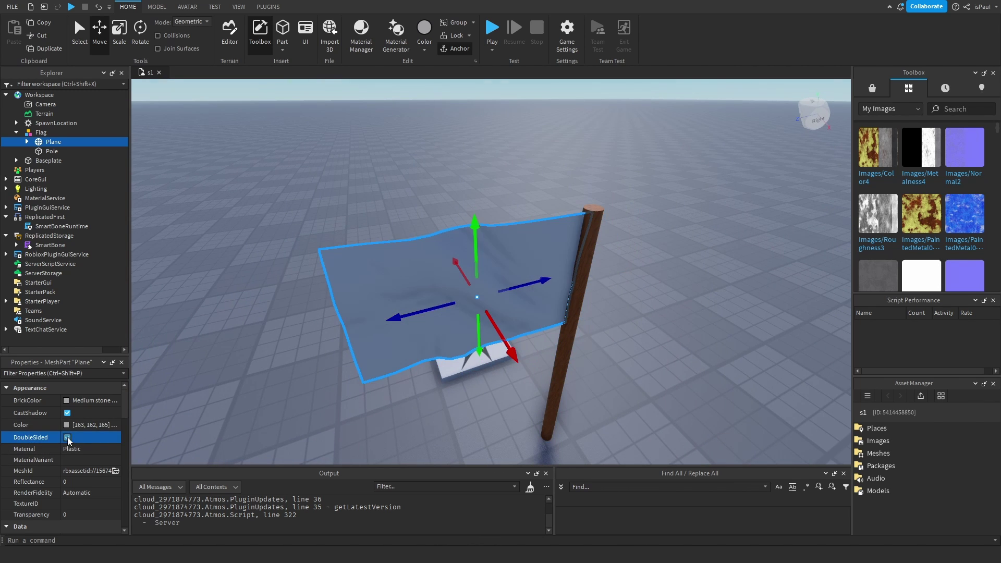
click(630, 387)
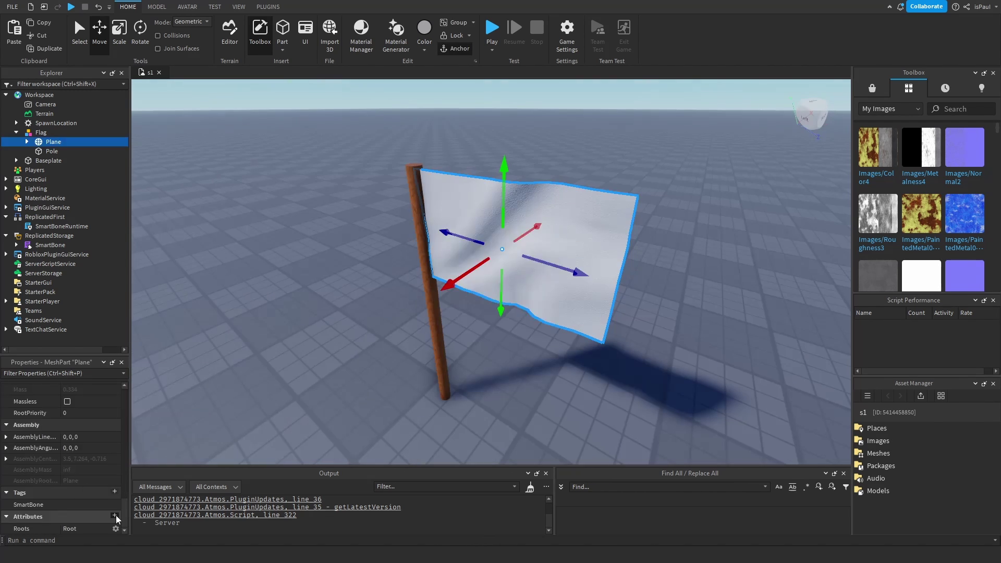
Add a number attribute named AnchorDepth to the Plane mesh.
click(115, 516)
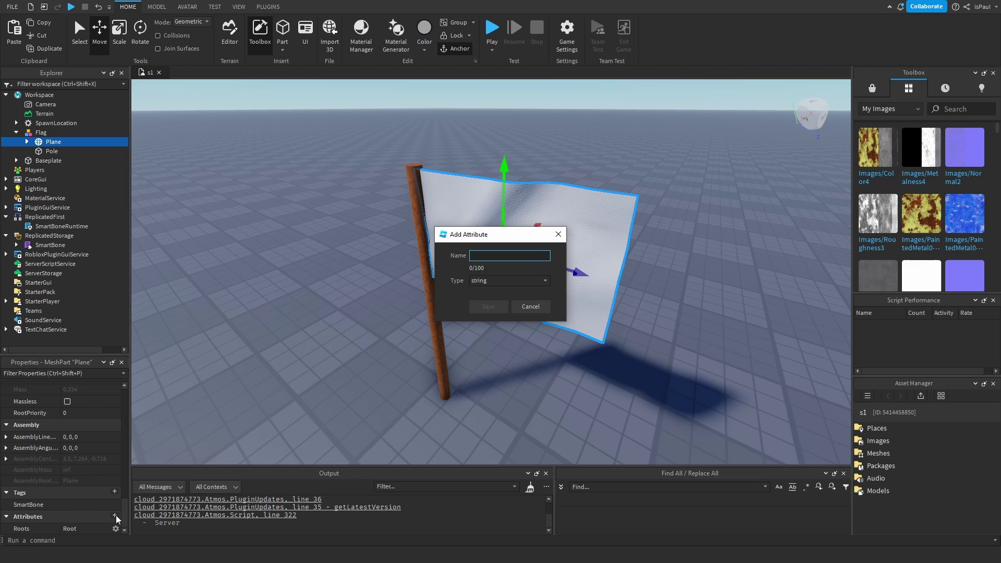
text(AnchorDepth)
click(507, 282)
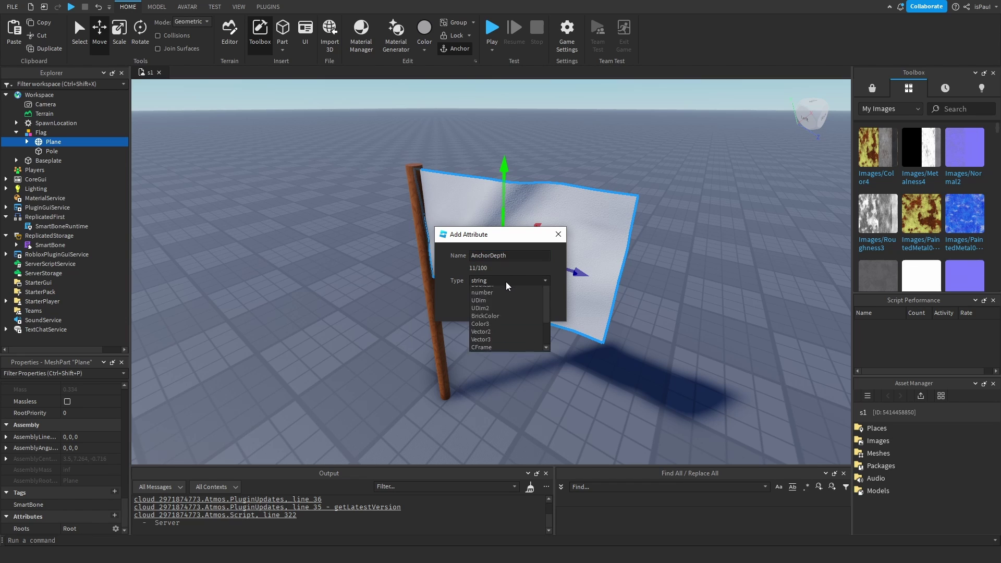
click(495, 308)
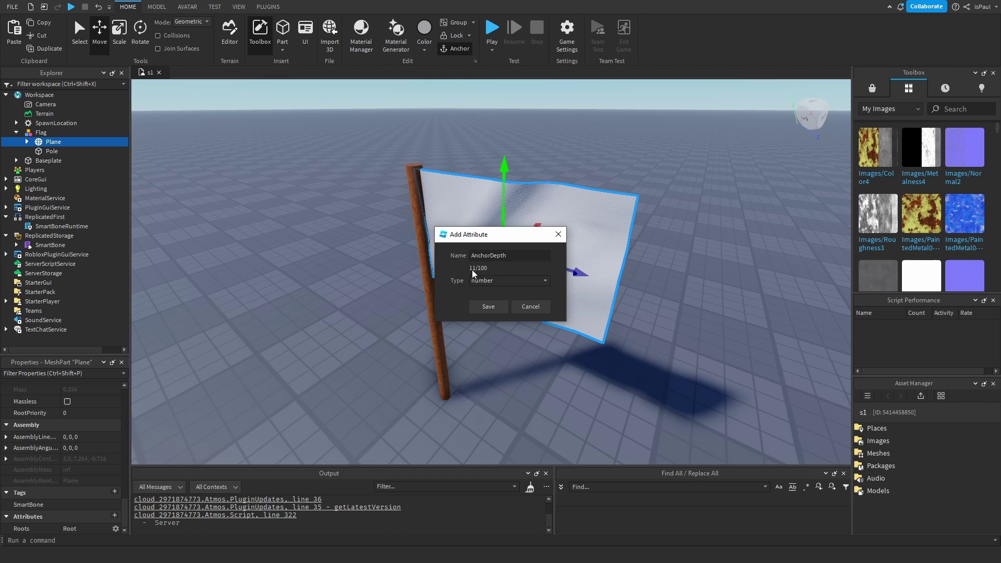
click(489, 307)
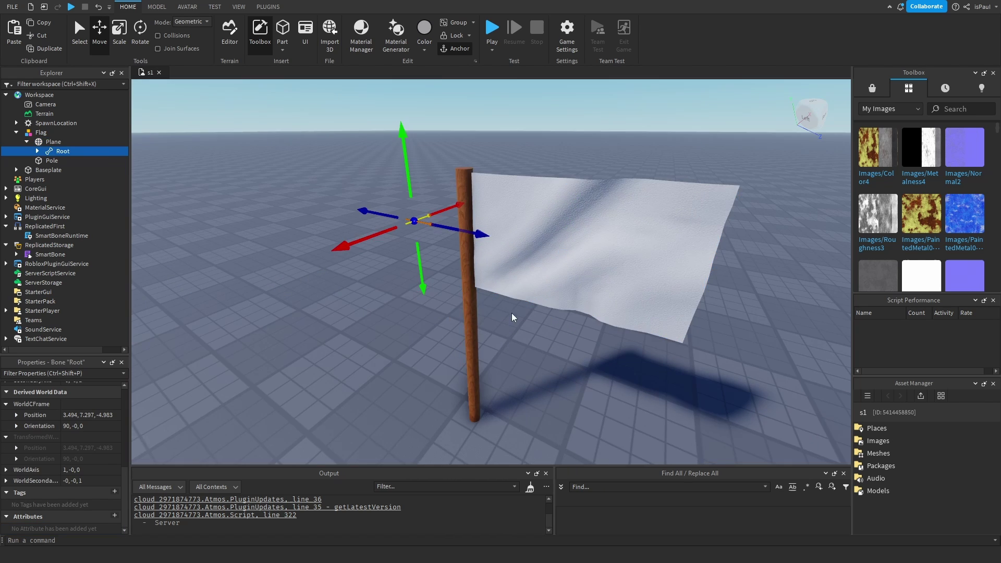
Inspect the child bones under Root, and set the Plane mesh's AnchorDepth attribute to 1.
click(37, 152)
click(75, 160)
shift+click(76, 179)
key(f)
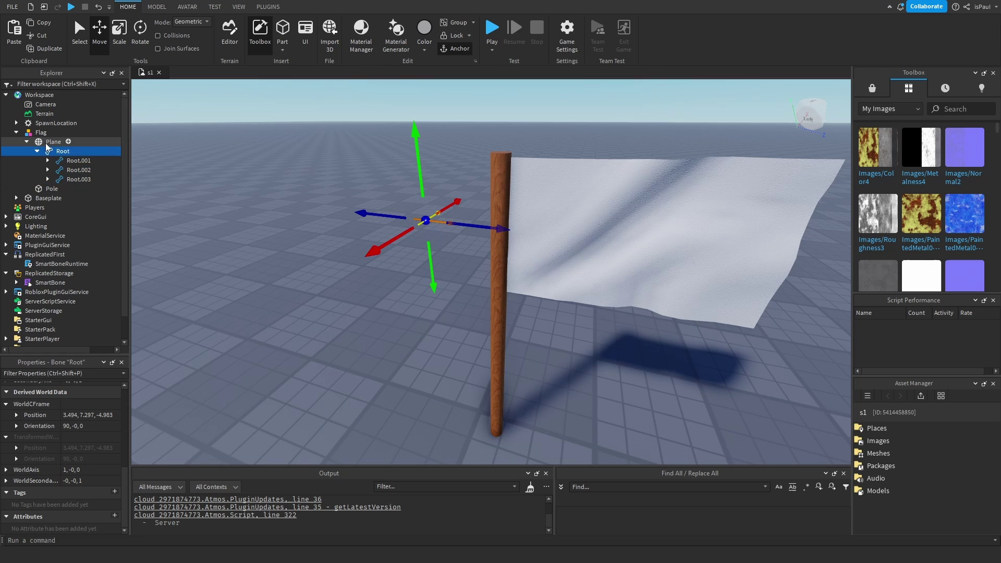
click(53, 141)
scroll(82, 522, down, 10)
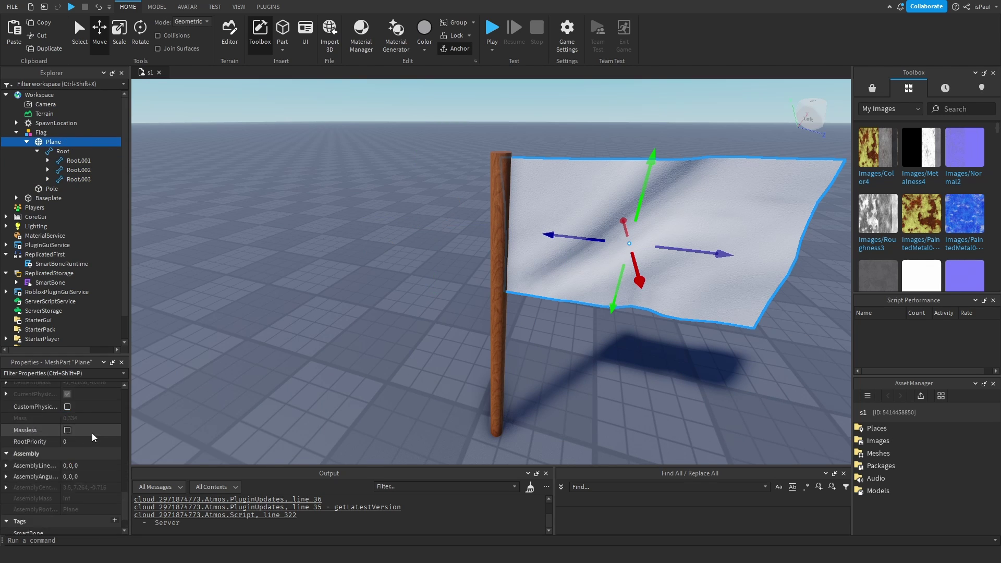
click(81, 517)
key(Return)
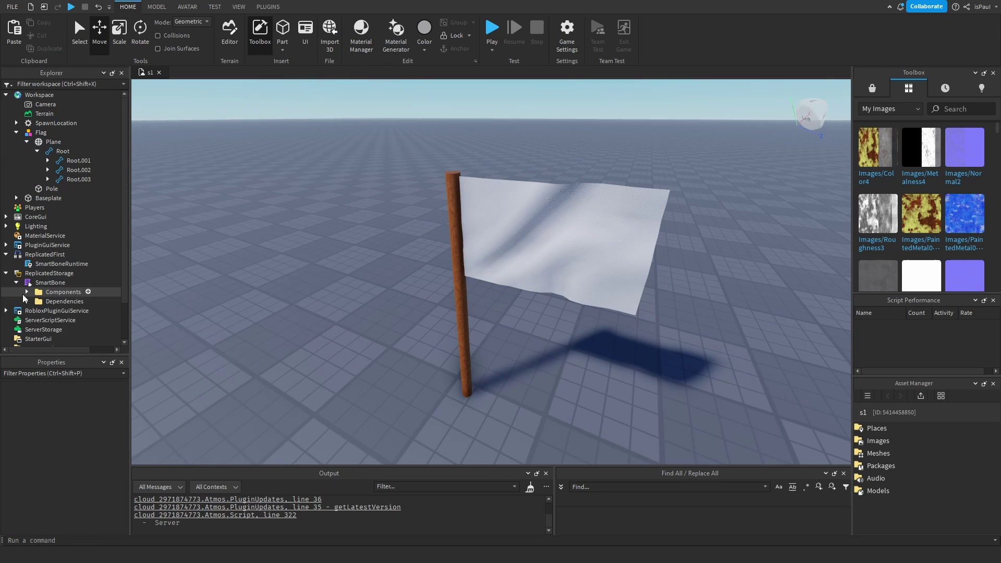
Open SmartBone's DefaultSettings module and copy the setting name WindInfluence.
click(17, 283)
click(26, 301)
scroll(67, 297, down, 2)
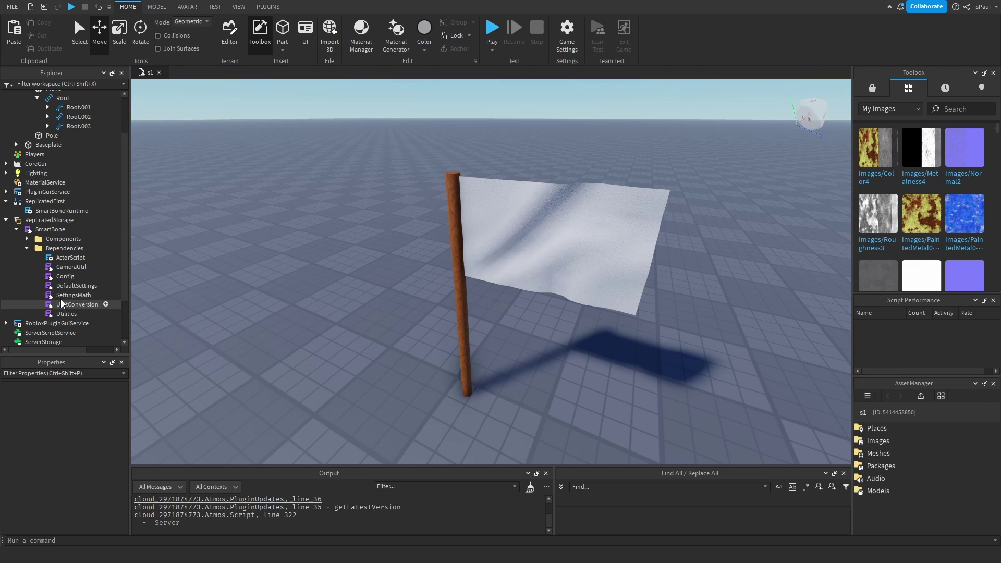
double_click(66, 287)
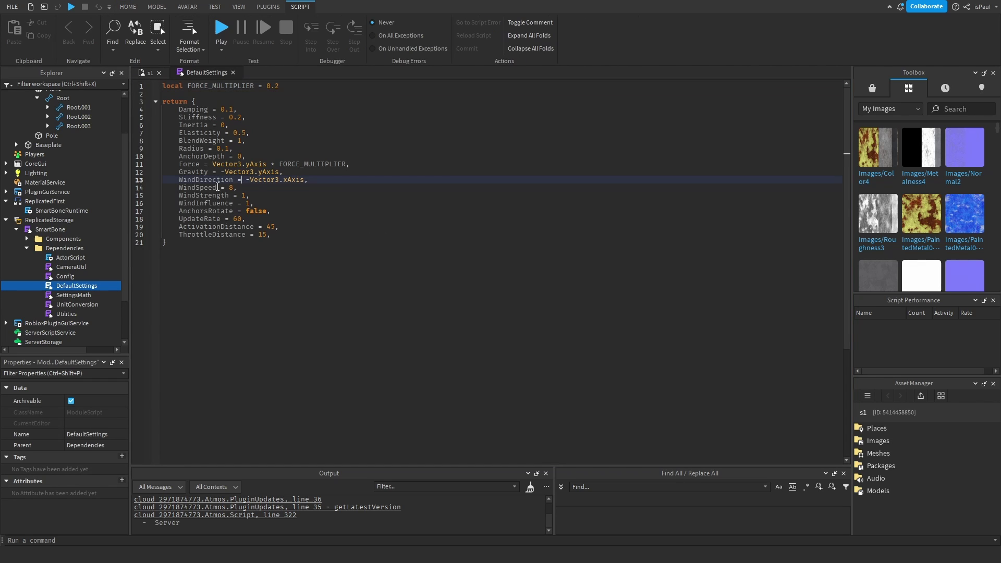
drag(217, 188, 210, 188)
click(261, 197)
double_click(206, 203)
key(ctrl+c)
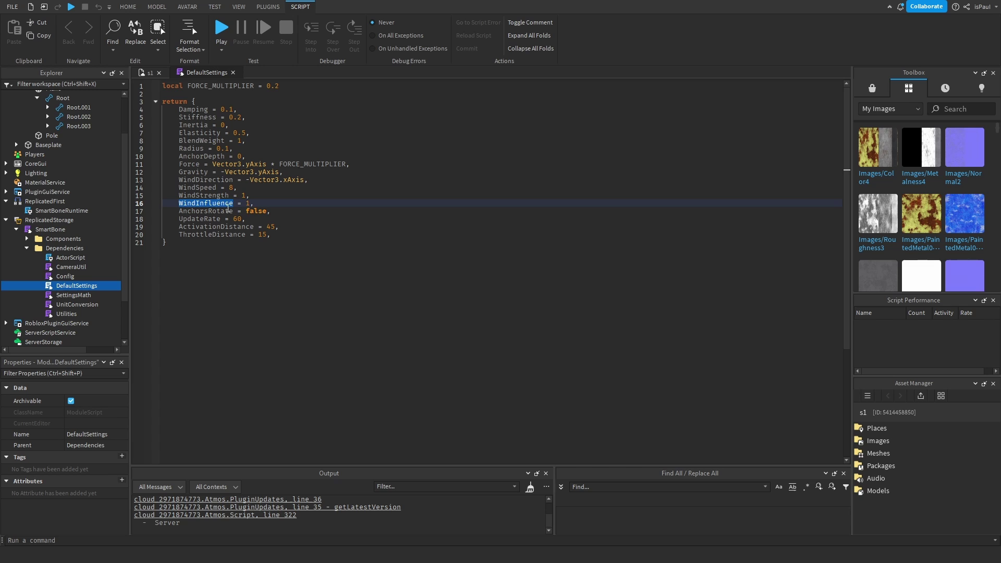
Add a number attribute named WindInfluence to the Plane mesh and set its value to 5.
click(145, 74)
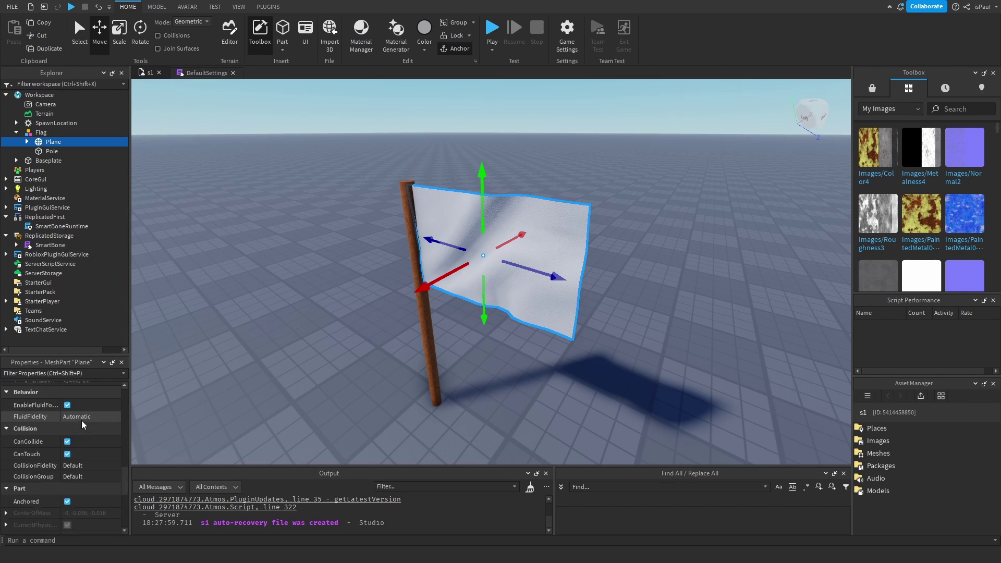
scroll(85, 462, down, 5)
click(114, 505)
key(ctrl+v)
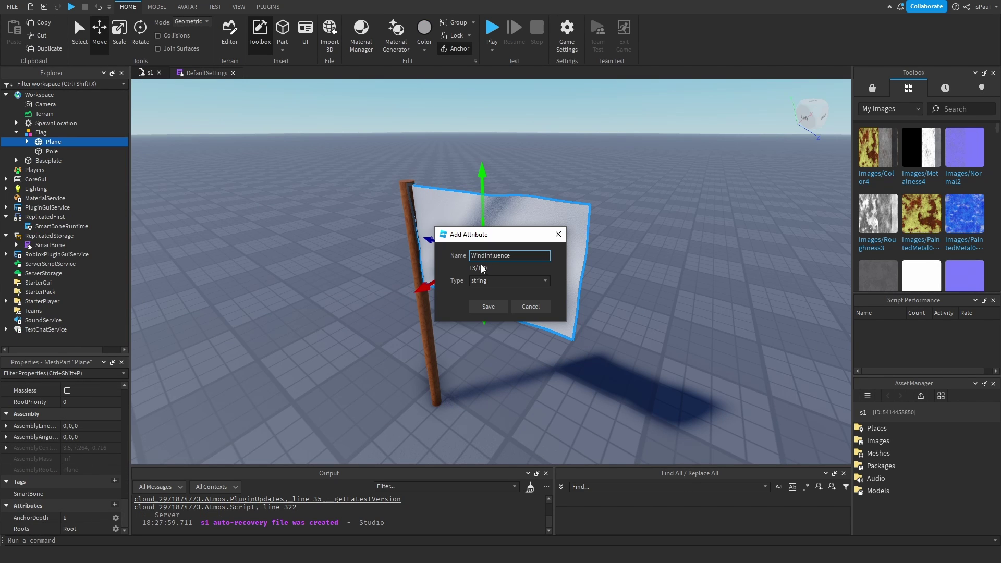
click(493, 280)
click(490, 309)
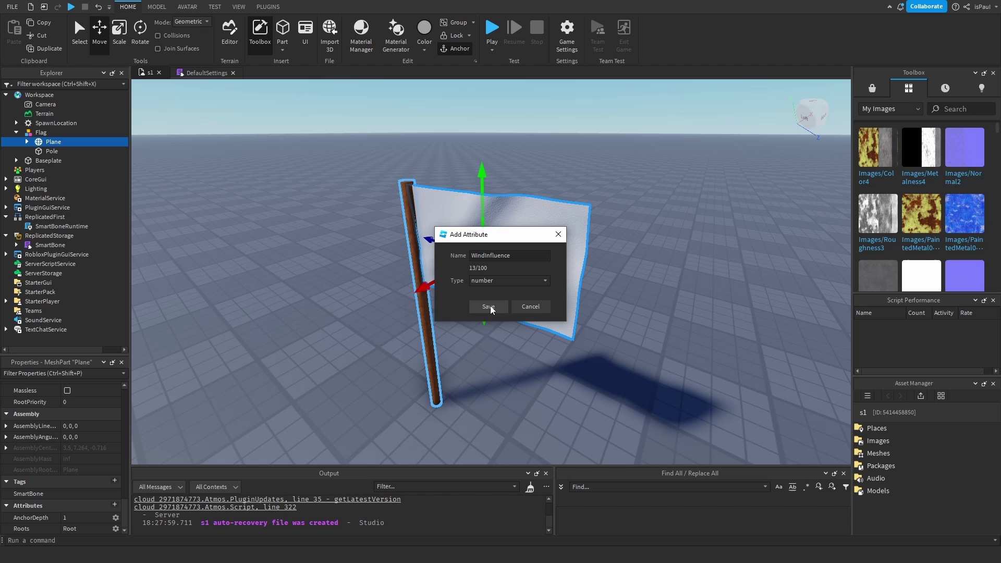
click(489, 307)
click(72, 529)
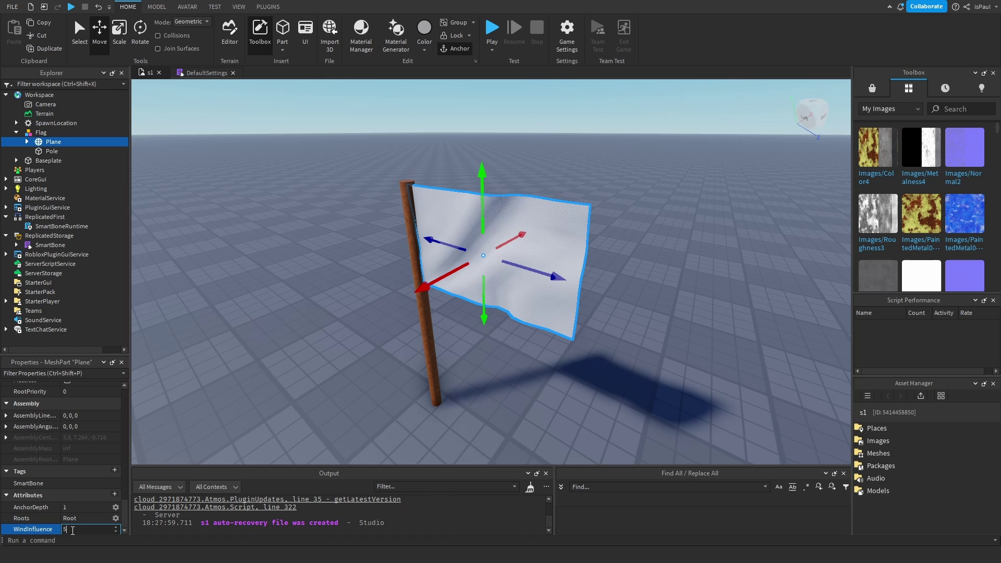
key(Return)
Playtest the place and examine the flag's waving with the added anchor and wind attributes.
key(F5)
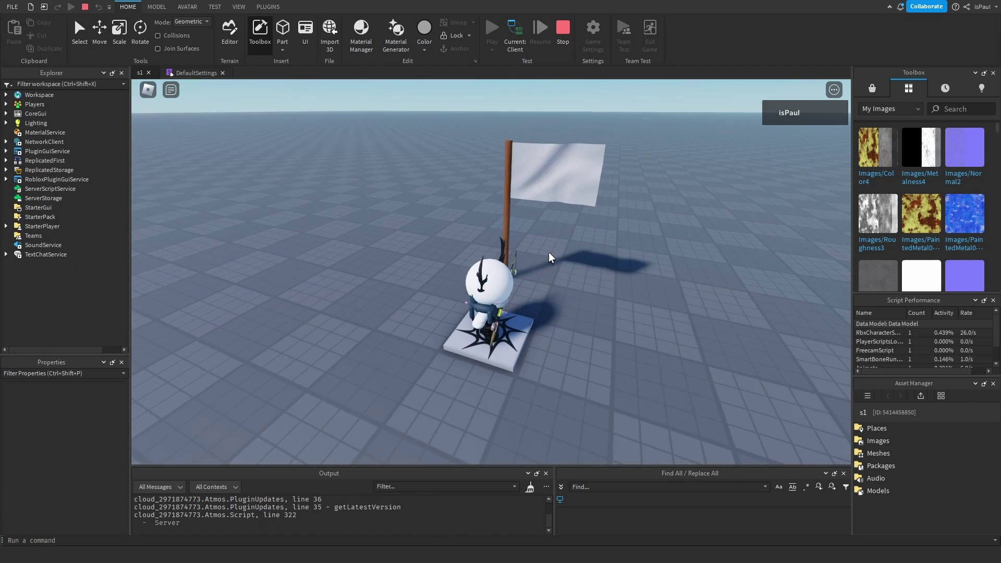
key(a)
right_drag(541, 232, 522, 221)
key(s)
click(569, 32)
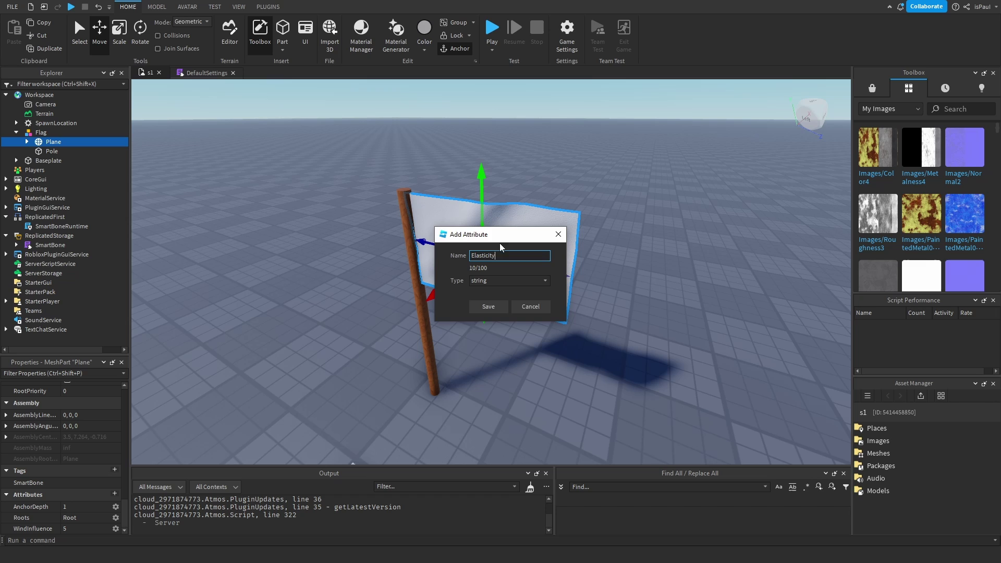
Add a number attribute named Elasticity to the Plane mesh and set its value to 0.3.
drag(501, 245, 678, 256)
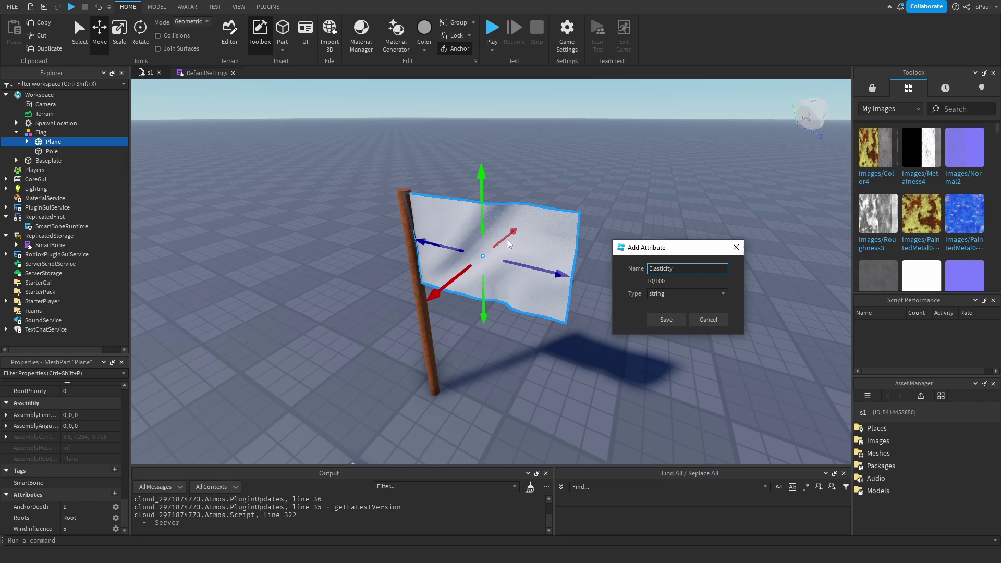
click(687, 294)
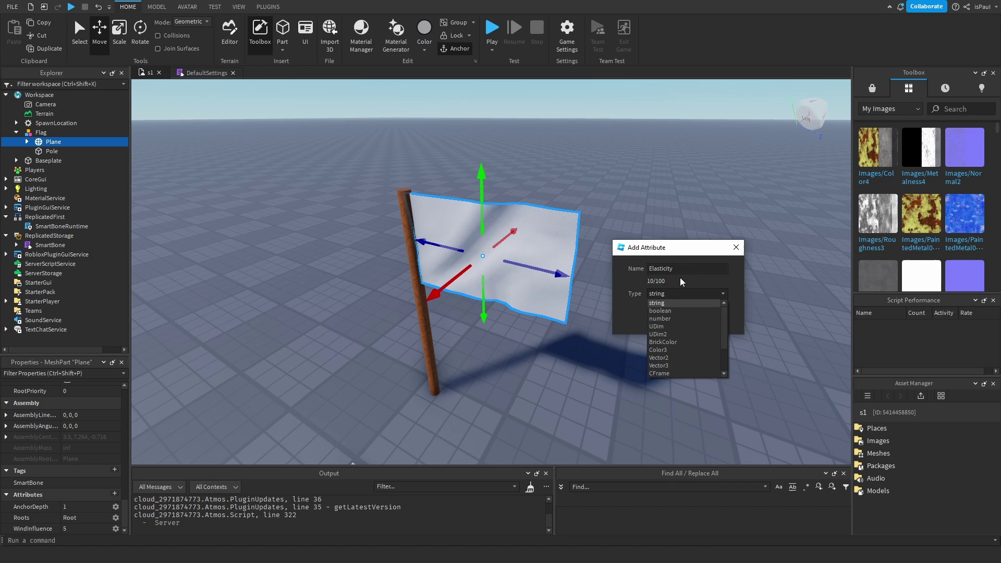
click(672, 318)
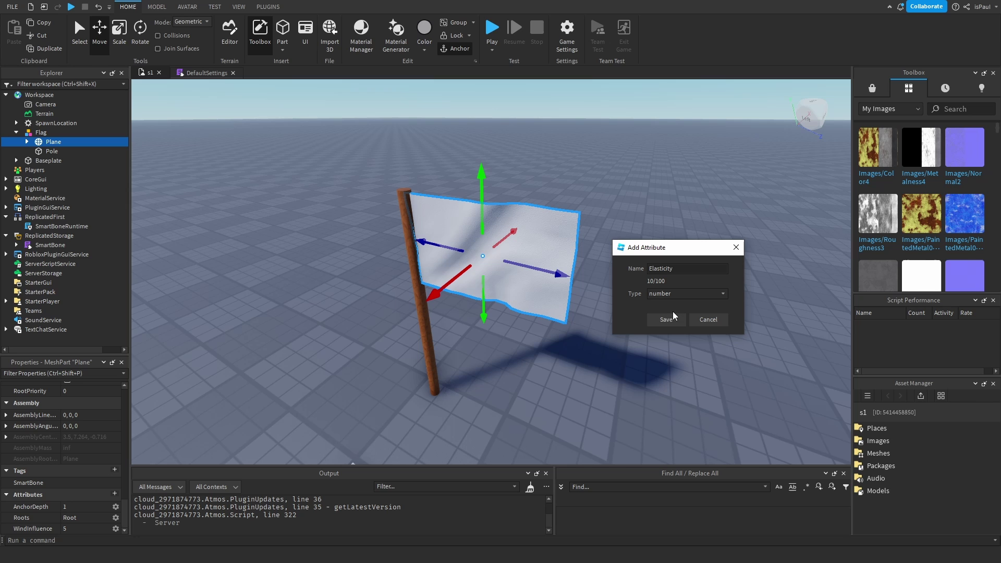
click(672, 317)
text(.3)
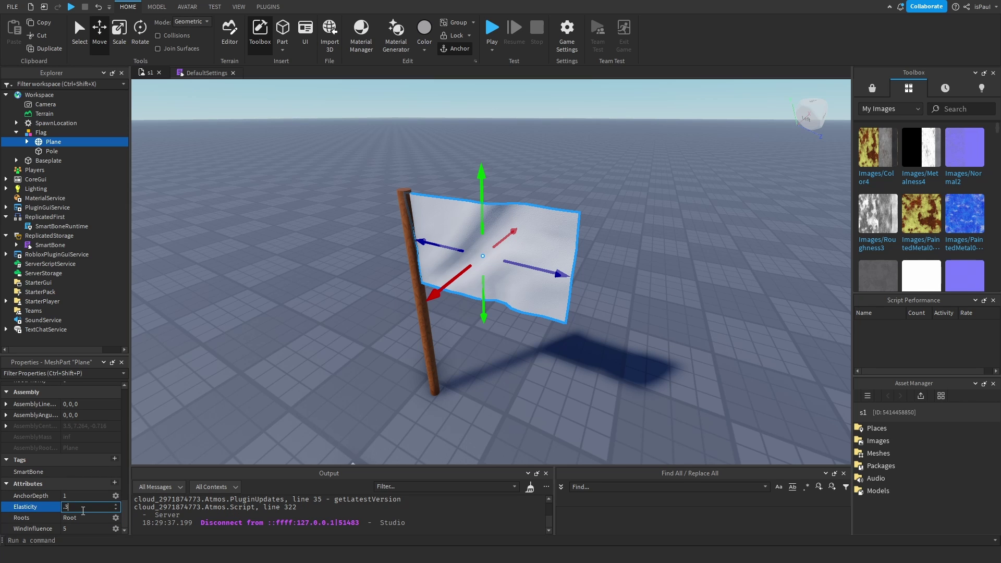
key(Return)
Check the default Elasticity in the DefaultSettings module and playtest the flag with its own elasticity value.
click(207, 73)
click(256, 135)
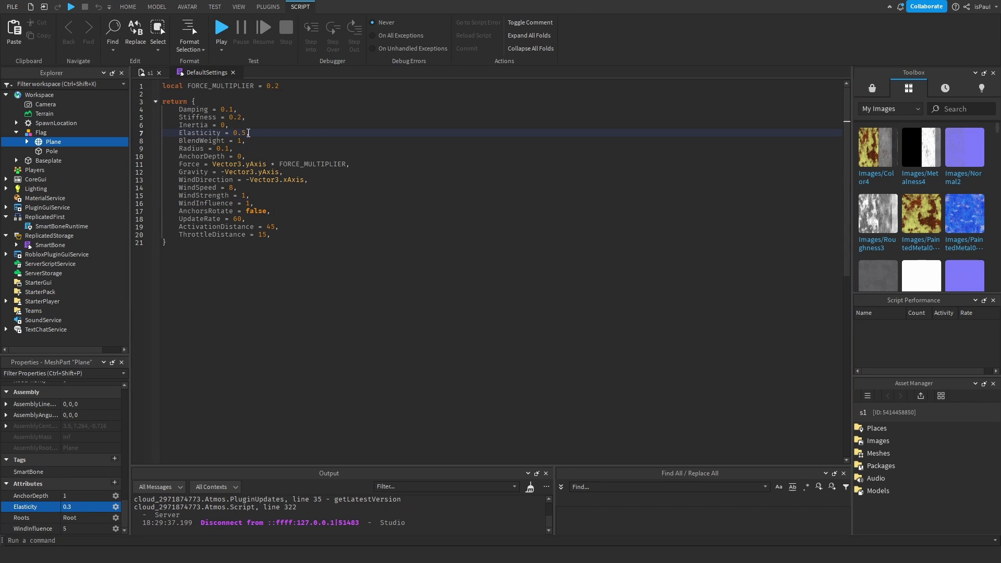
key(Left)
key(shift+Left)
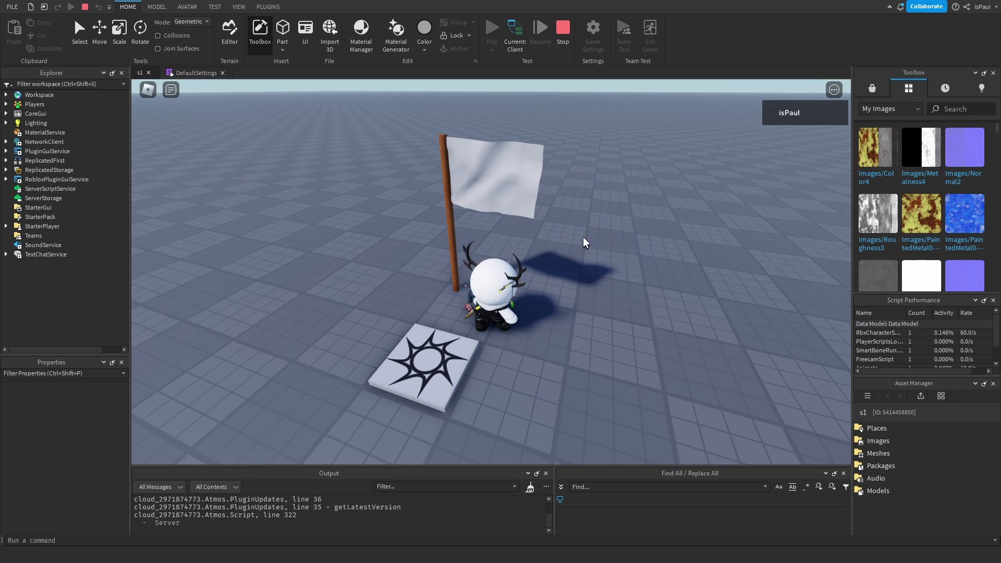
right_drag(661, 236, 612, 216)
scroll(624, 213, down, 2)
key(shift+F5)
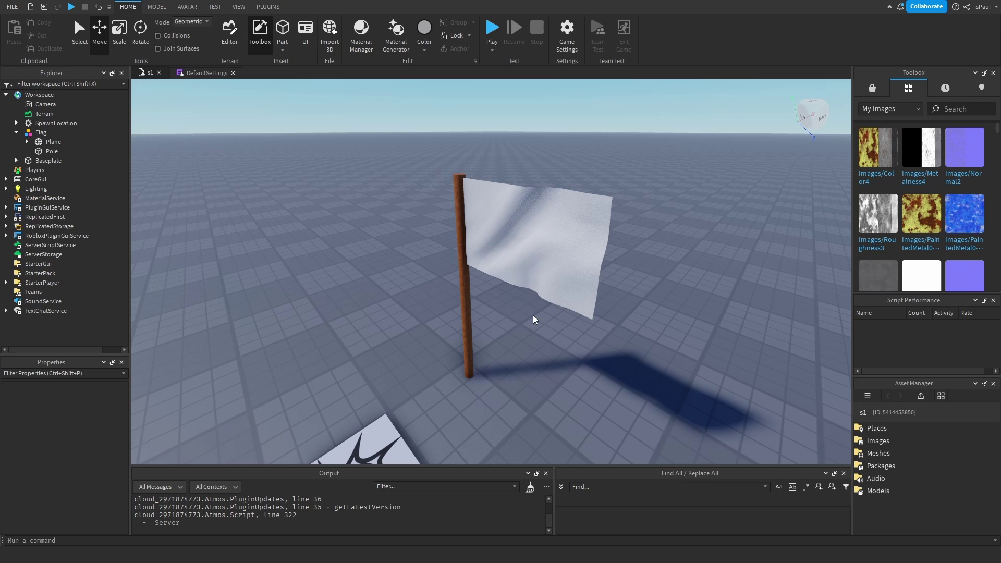
Insert a Tool into Workspace and rename it Flag.
right_drag(580, 353, 580, 354)
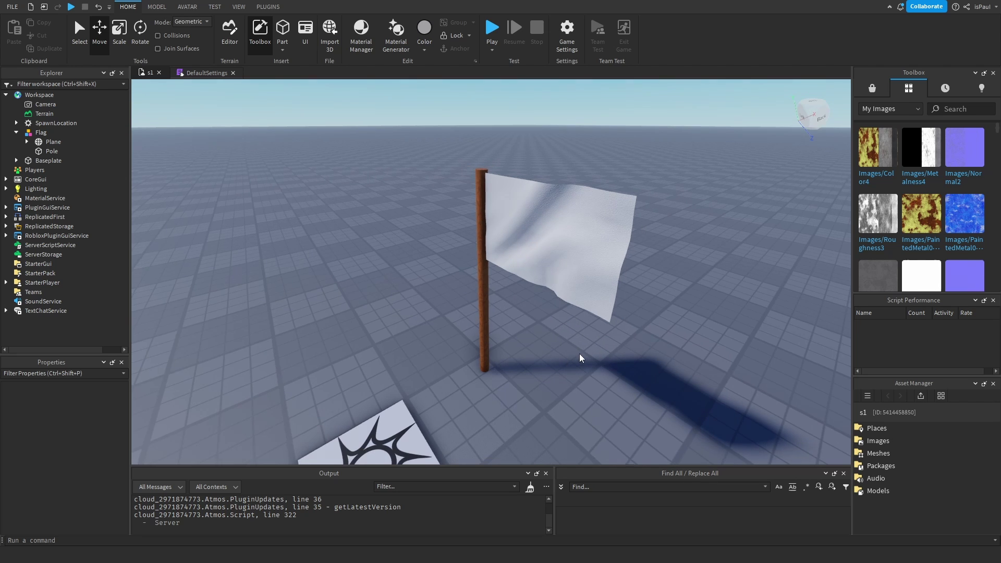
scroll(581, 354, down, 1)
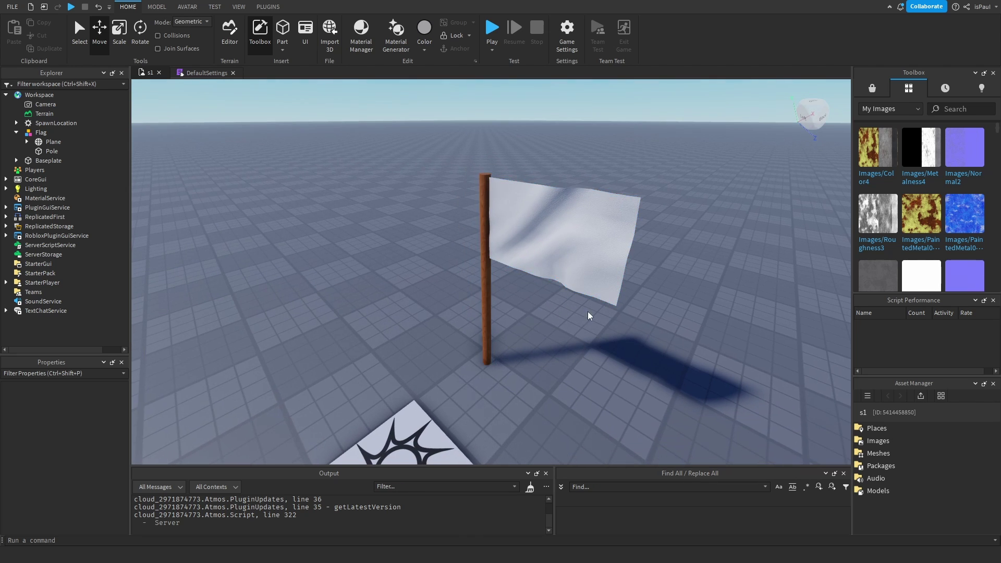
click(524, 268)
click(17, 132)
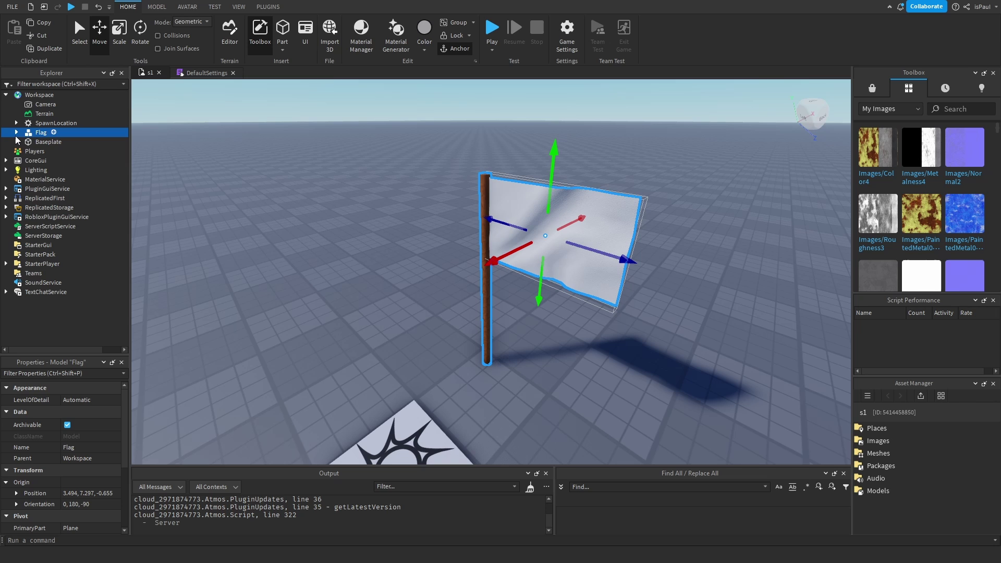
click(552, 322)
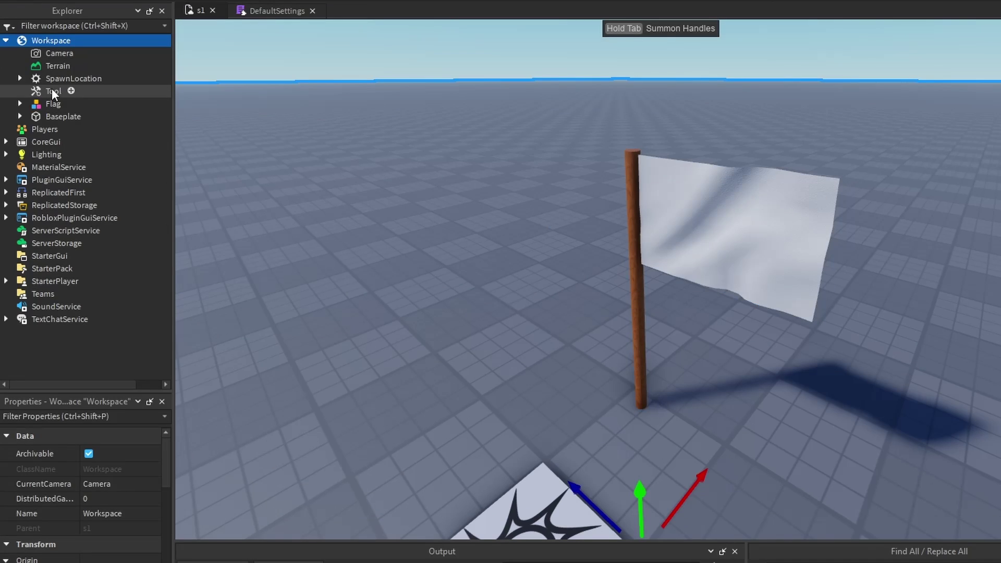
click(39, 132)
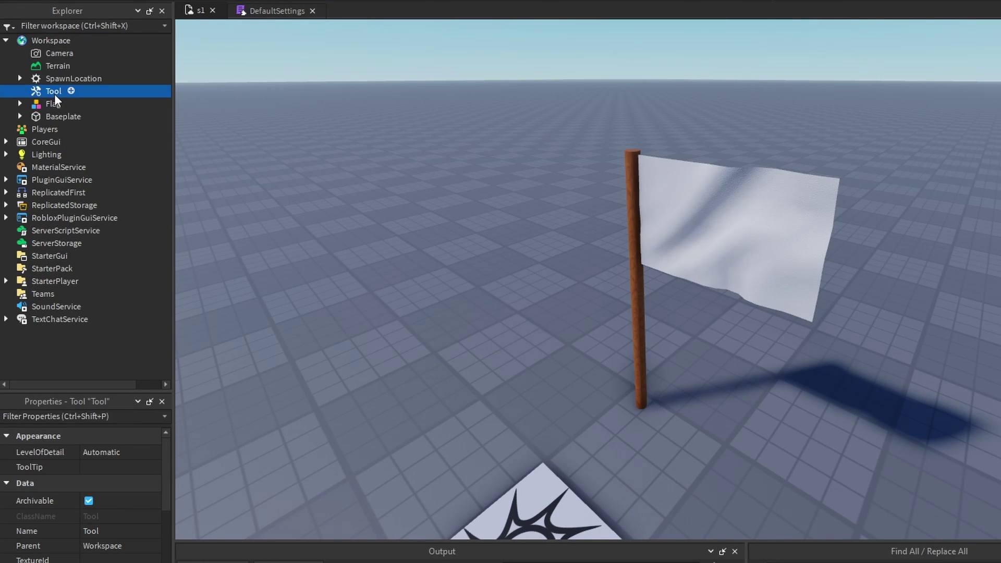
double_click(54, 94)
text(Fl)
Move the Flag model into the Flag tool and ungroup it so Plane and Pole sit directly inside.
drag(40, 142, 40, 134)
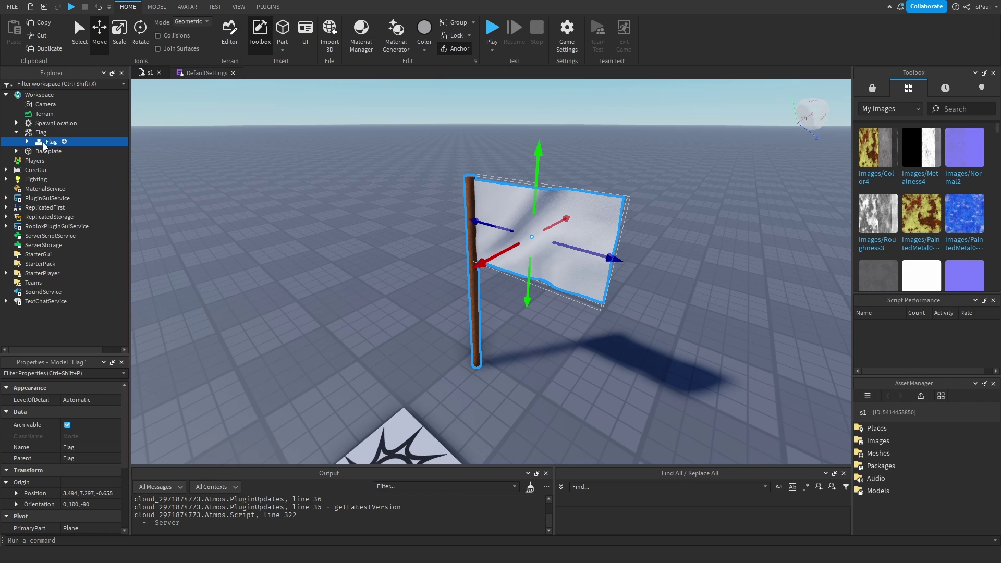
key(ctrl+u)
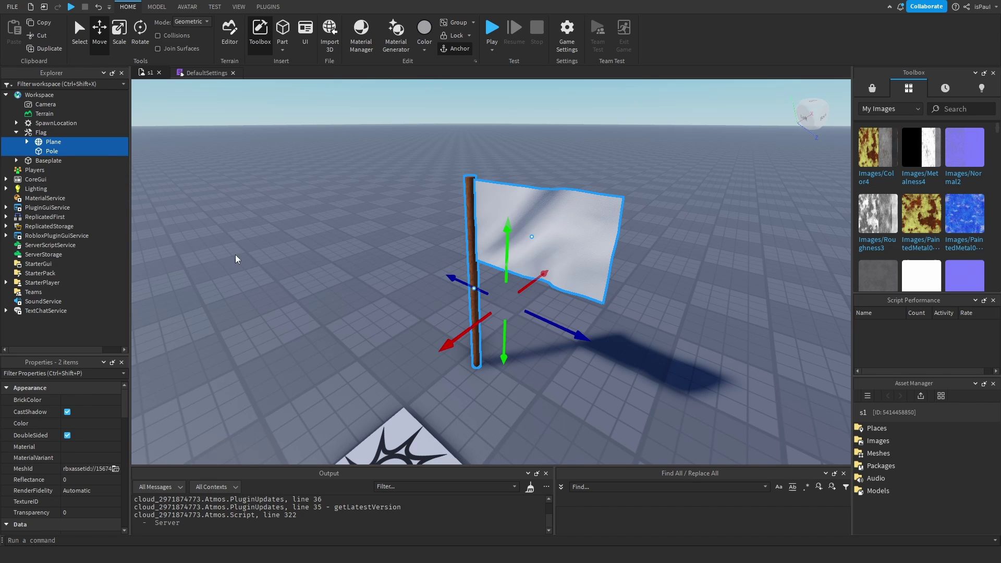
Duplicate the Pole and shorten the copy to about 2.3 studs at the pole's lower end.
click(61, 151)
key(ctrl+d)
key(ctrl+3)
drag(472, 163, 500, 333)
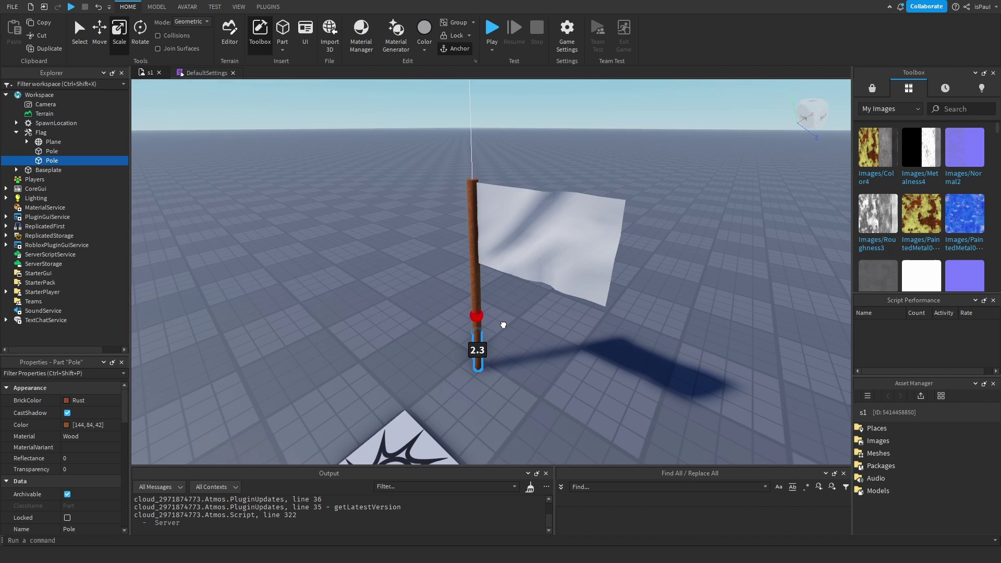
Raise the short pole copy about 1.1 studs along the pole and rename it Handle.
mouse_move(516, 349)
right_down()
mouse_move(523, 357)
mouse_move(525, 346)
right_up()
scroll(525, 346, up, 3)
key(ctrl+2)
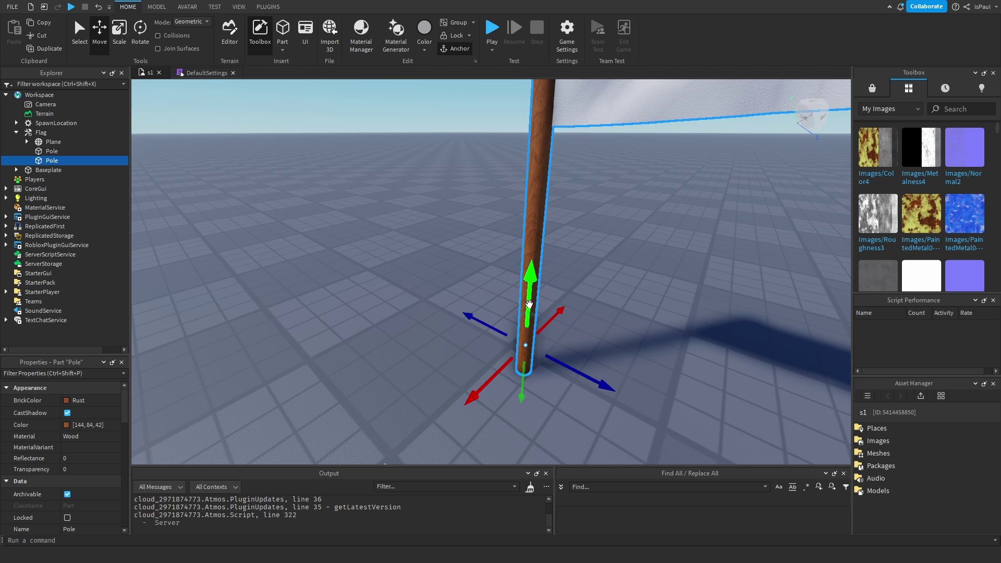
drag(529, 305, 532, 263)
key(F2)
text(Handle)
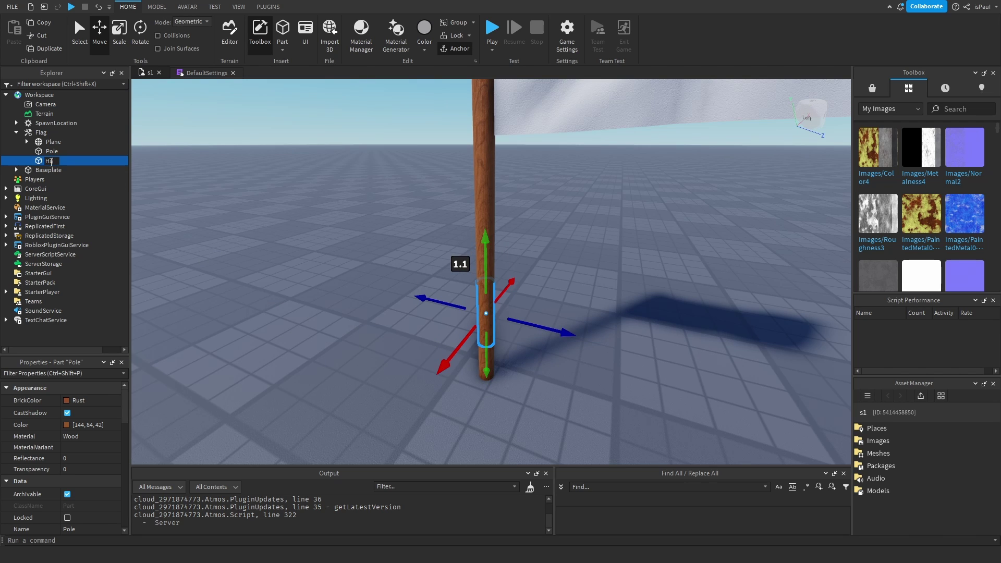
Unanchor the Plane, Pole and Handle and turn off CanCollide for all three.
click(47, 143)
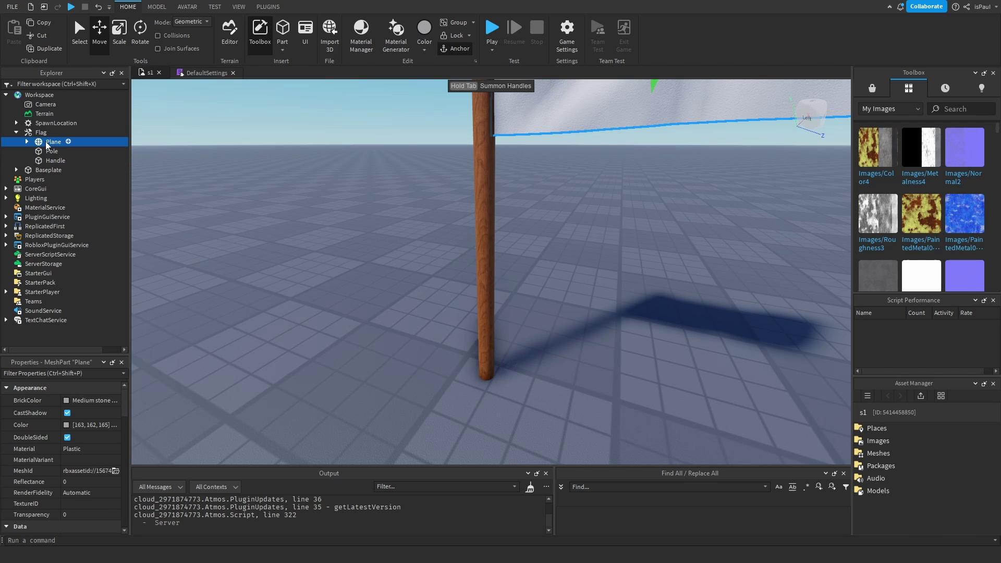
shift+click(51, 164)
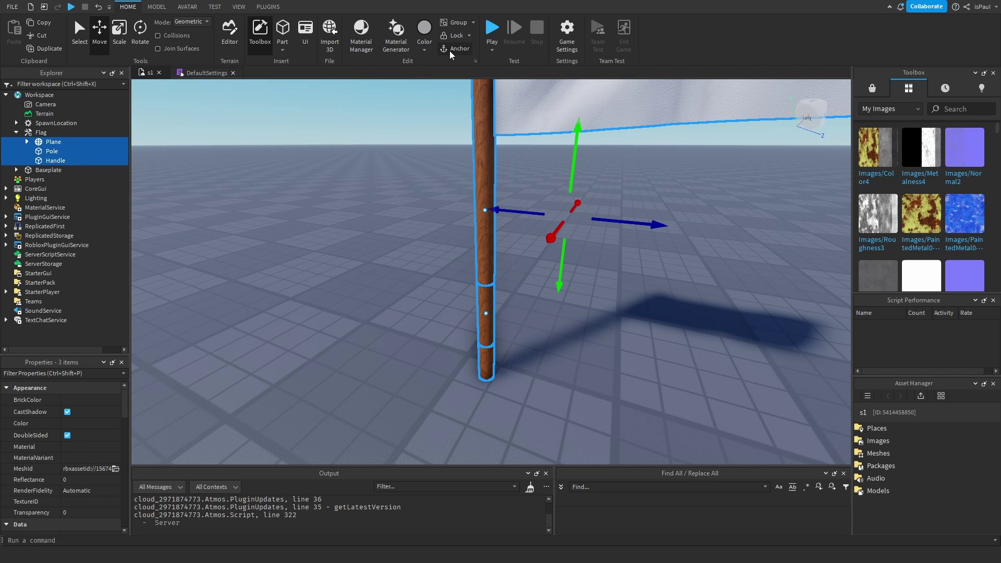
scroll(52, 448, down, 10)
click(44, 471)
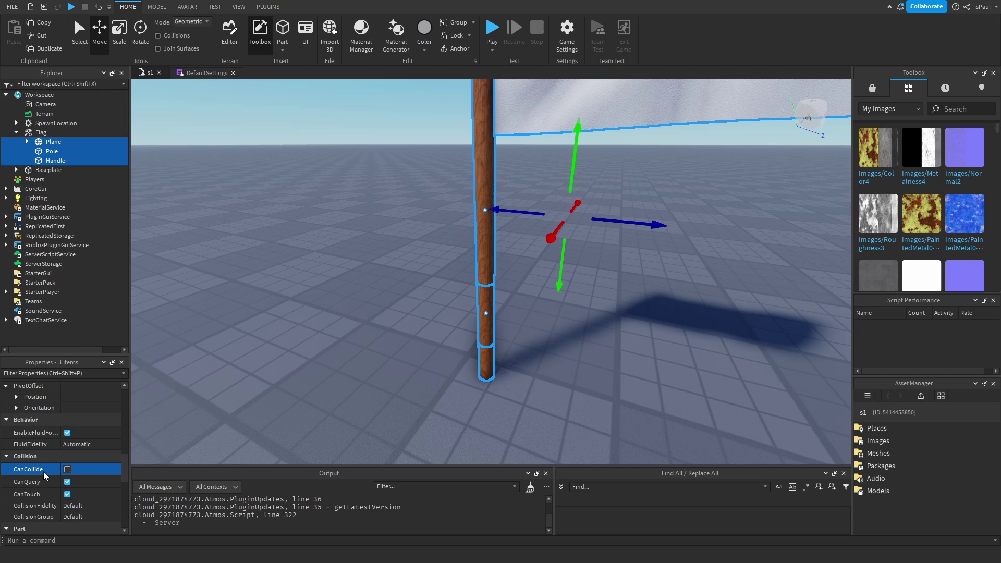
Weld the Plane, Pole and Handle together with Weld All and set the Handle's transparency to 1.
click(268, 7)
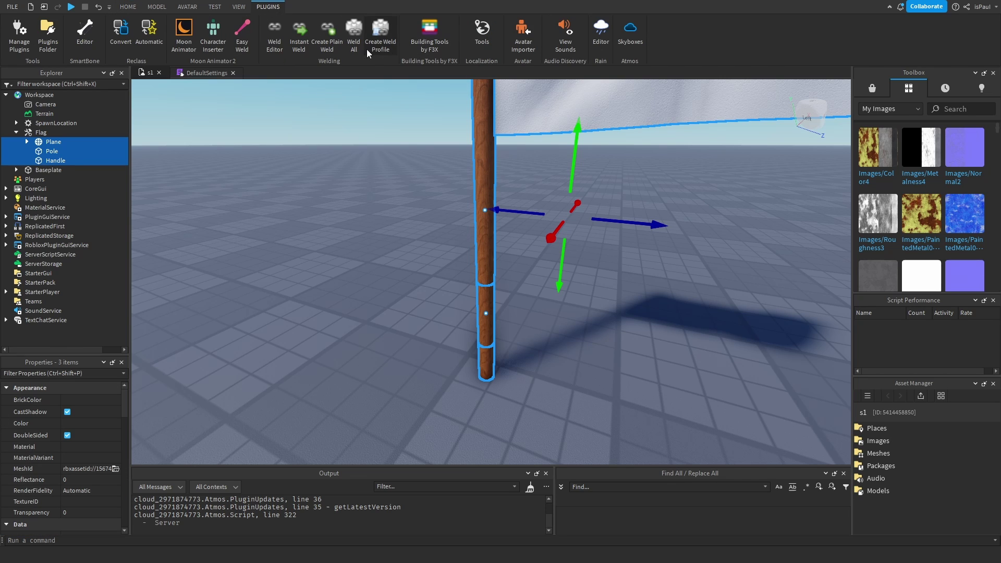
click(353, 49)
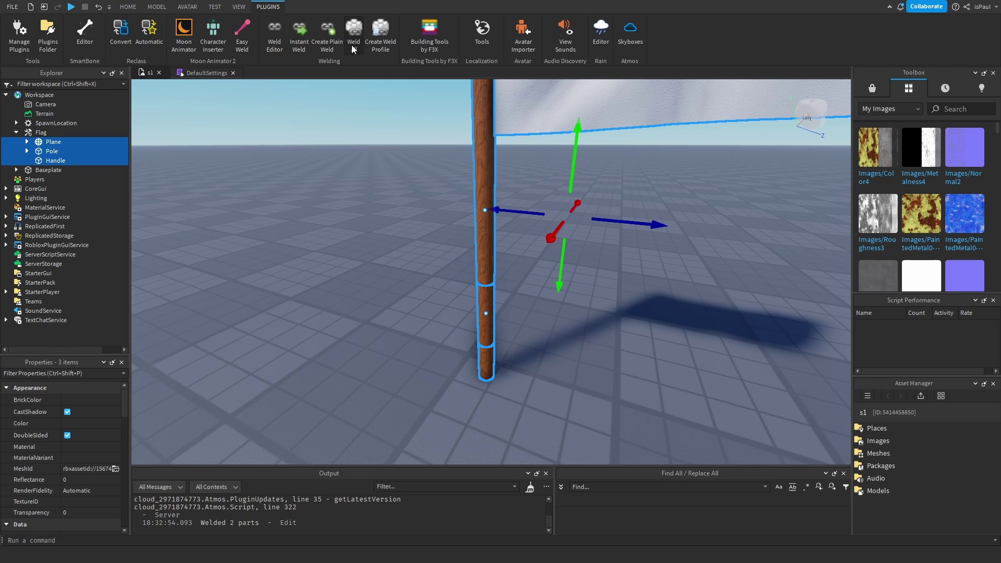
click(49, 162)
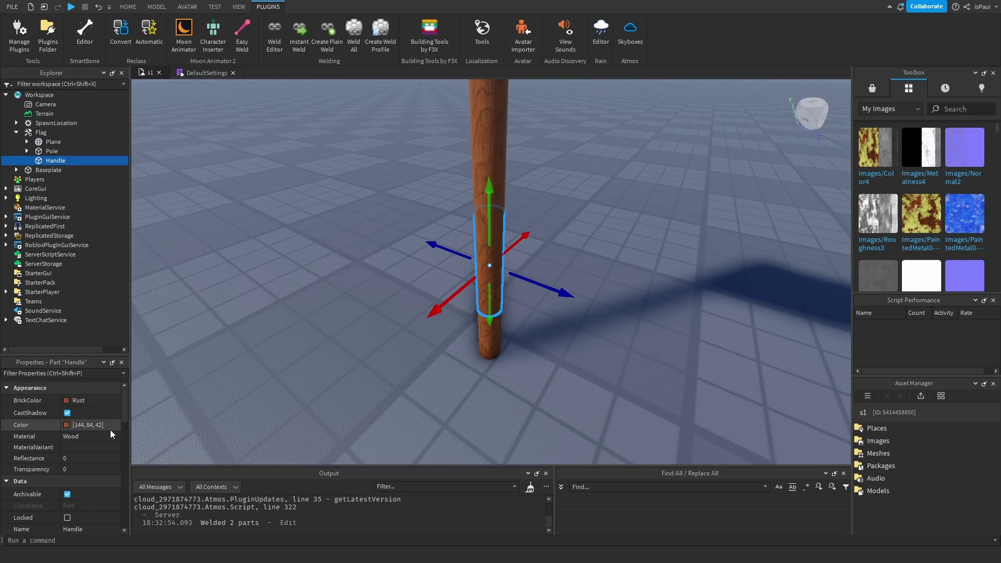
click(93, 473)
text(1)
key(Return)
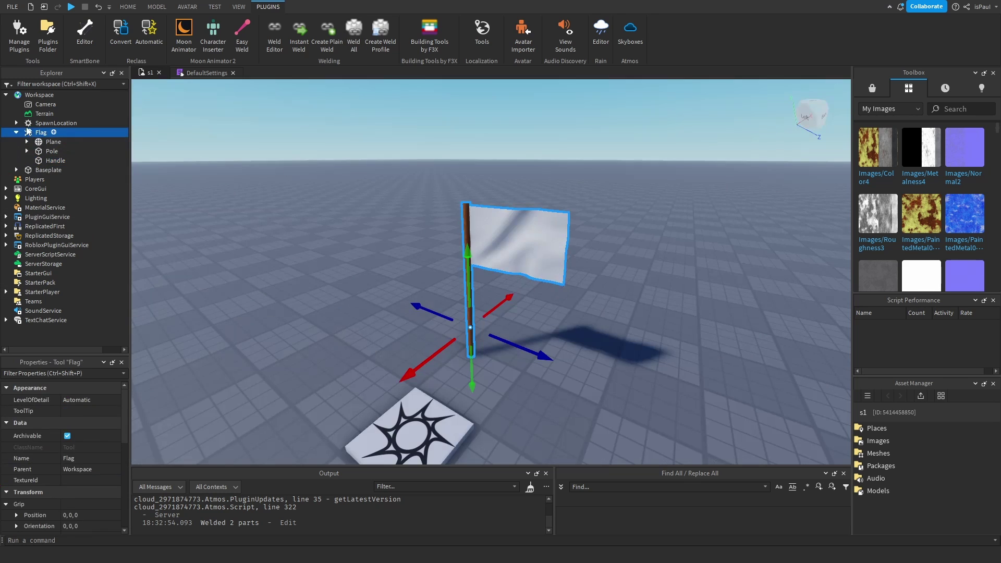
Move the Flag tool into StarterPack and remove the SmartBone tag from its Plane mesh.
click(16, 132)
drag(35, 136, 57, 261)
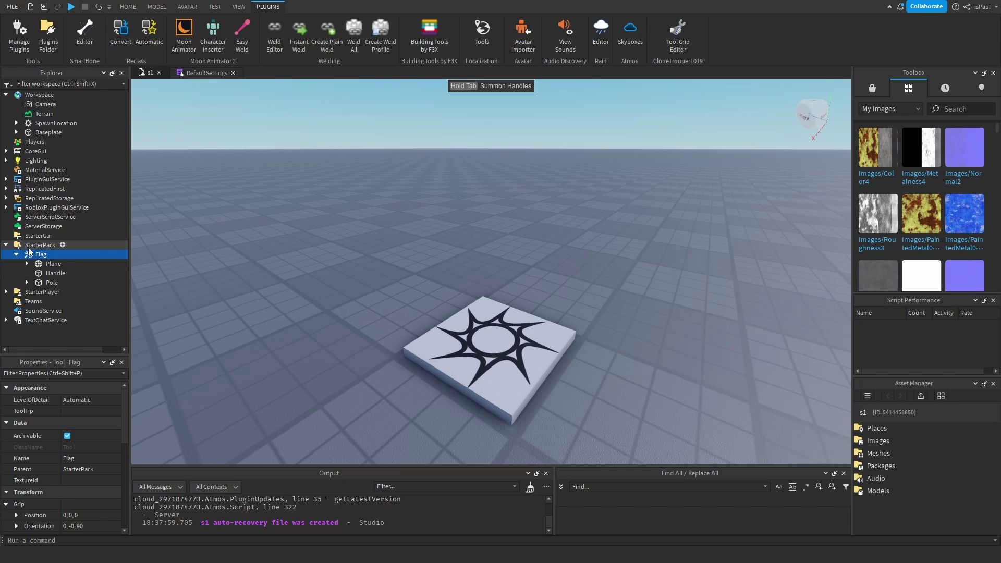
click(75, 264)
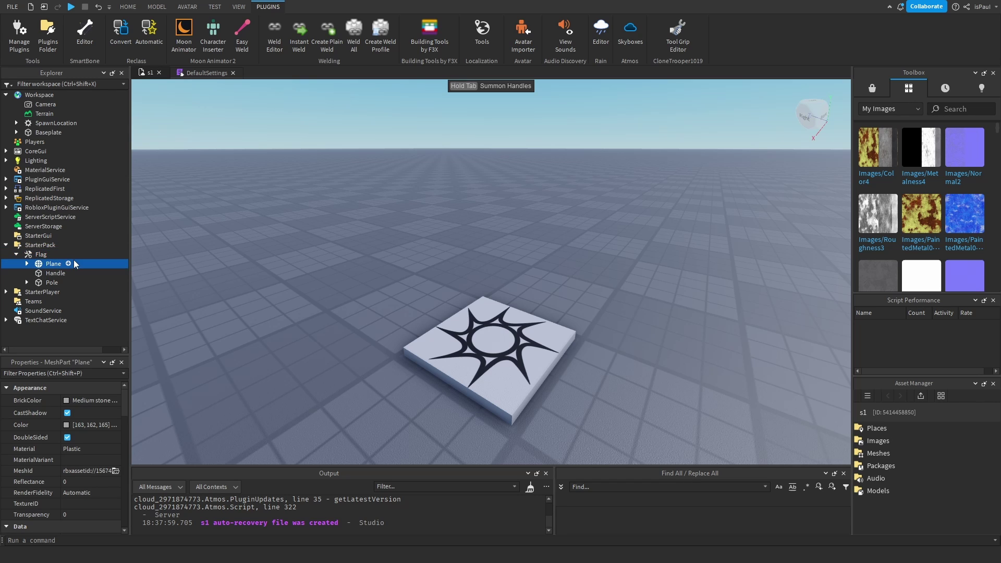
scroll(88, 454, down, 10)
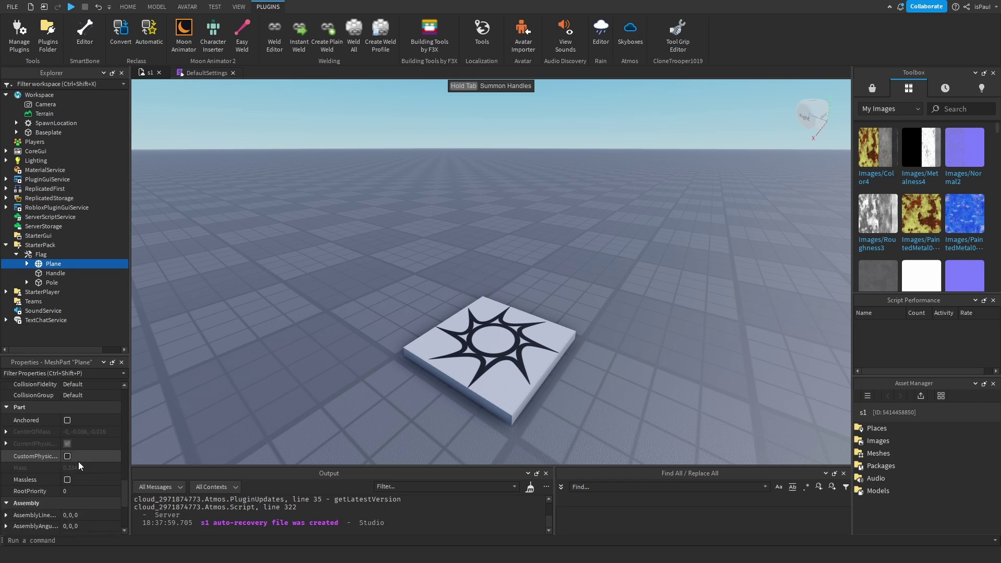
scroll(79, 460, down, 4)
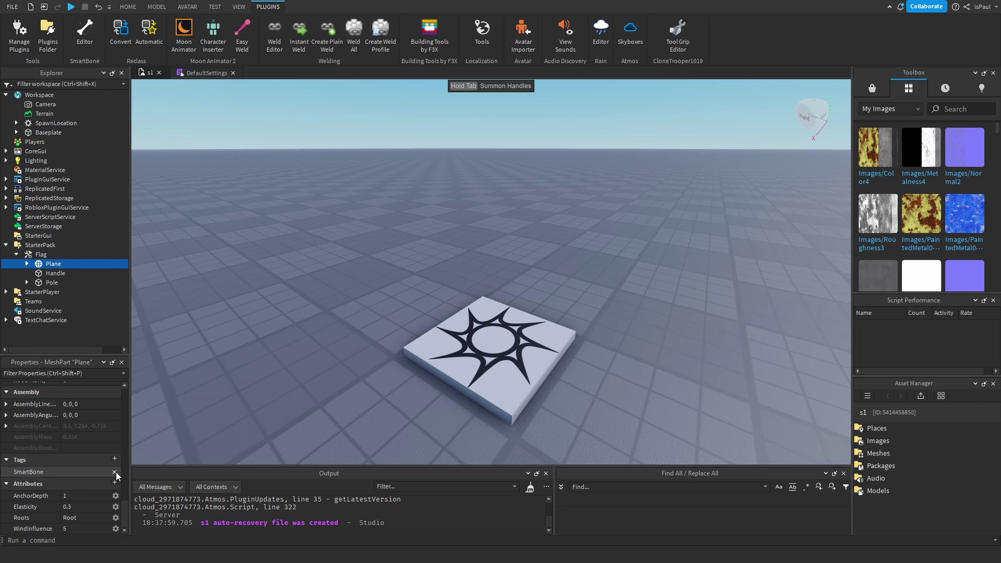
click(116, 472)
Insert a LocalScript into the Flag tool and clear its default code.
click(56, 253)
key(ctrl+i)
text(lo)
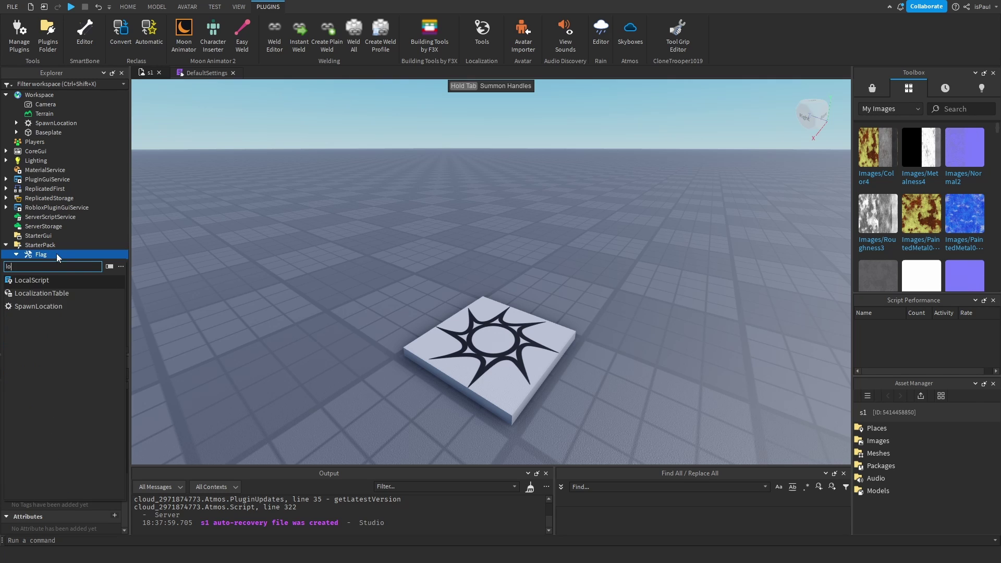
key(Return)
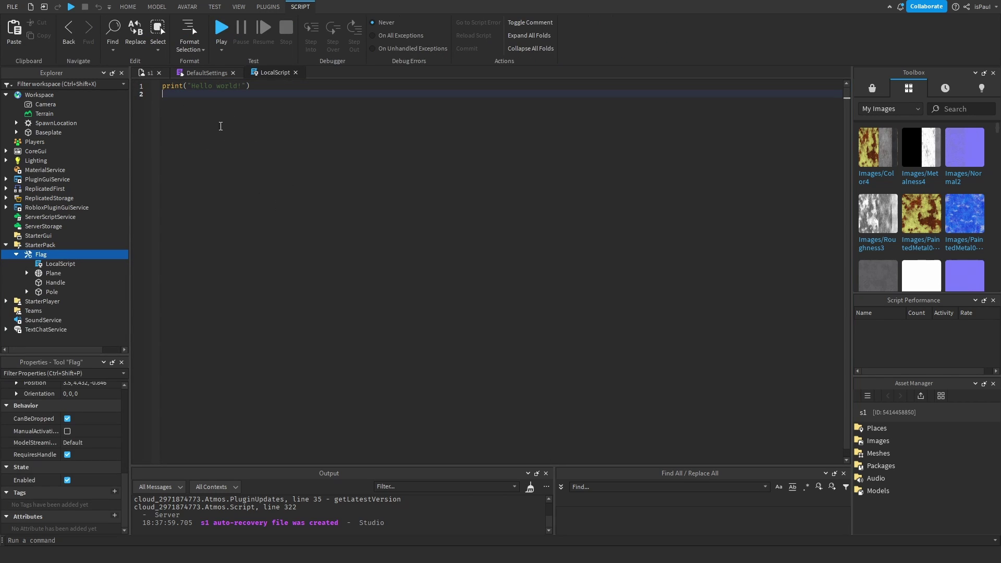
key(ctrl+a)
key(BackSpace)
Define the script variables Tool as script.Parent and FlagMesh as Tool:WaitForChild("Plane").
text(local Tool = script.)
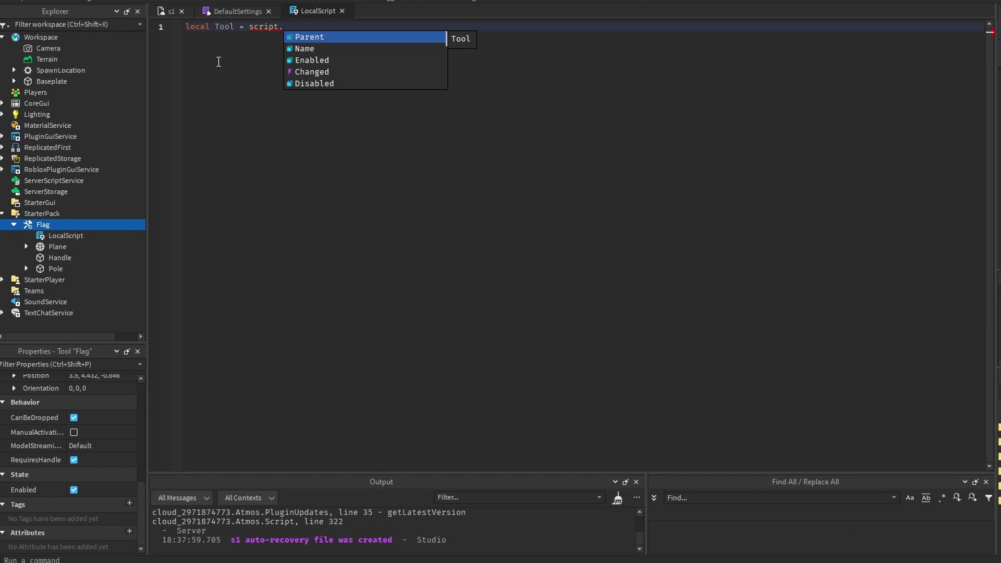
key(Return)
key(Return)
text(local Fl)
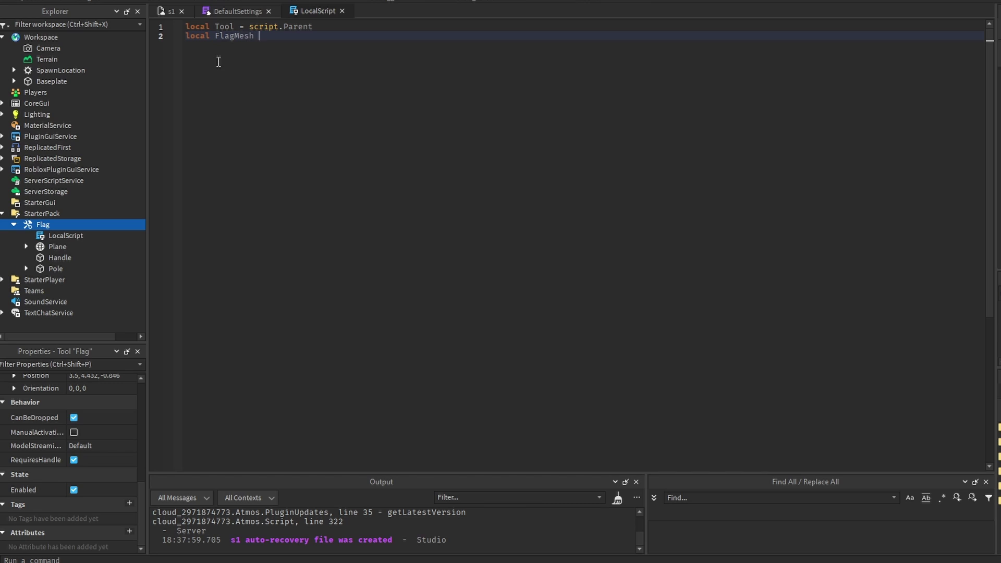
text(agMesh = Tool:WaitForChild("Pla)
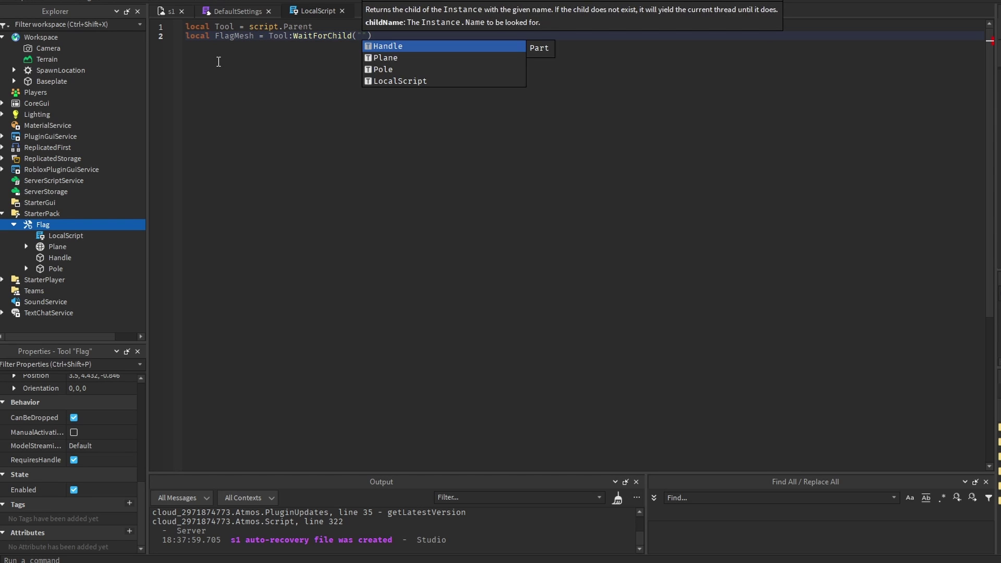
text(ne)
key(End)
Add a ColServ variable holding game:GetService("CollectionService"), followed by a task.wait(5) call.
key(Return)
key(Return)
text(local C)
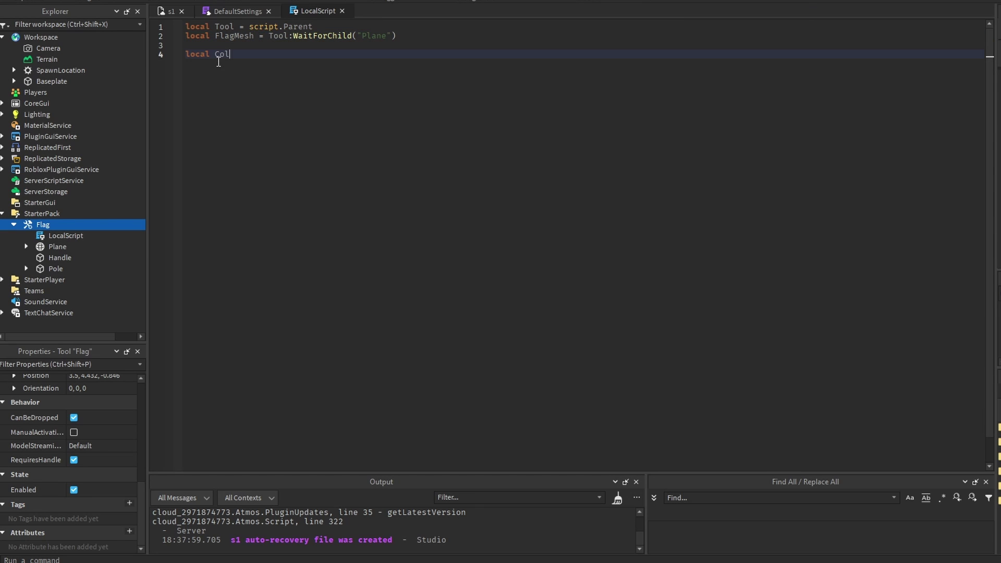
text(olServ = game:GetService("CollectionService)
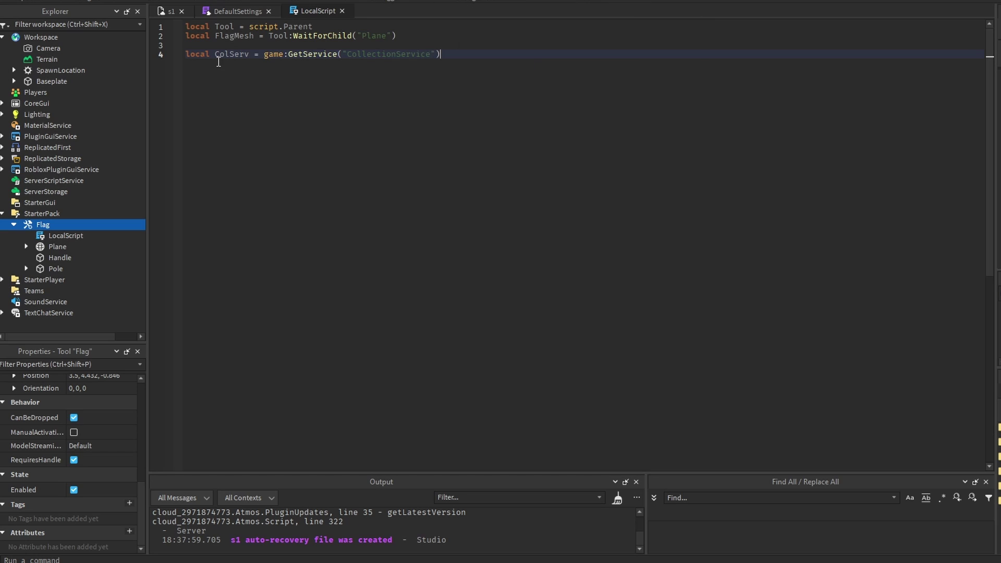
key(End)
key(Return)
key(Return)
text(task.)
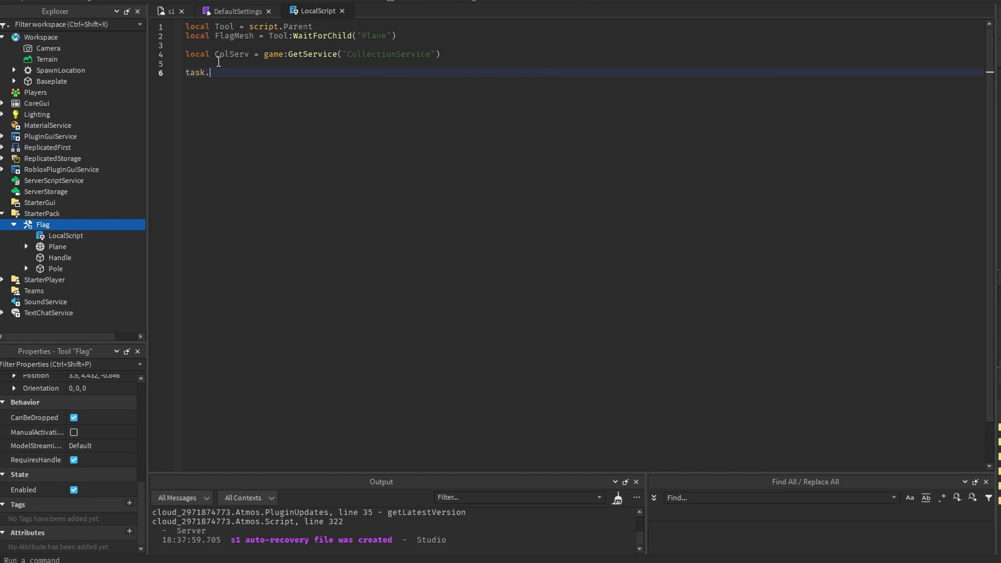
text(wait(5)
key(End)
Add a ColServ:AddTag call after the wait that applies a tag to FlagMesh.
key(Return)
key(Return)
text(Cools)
text(lServ:AddTag()
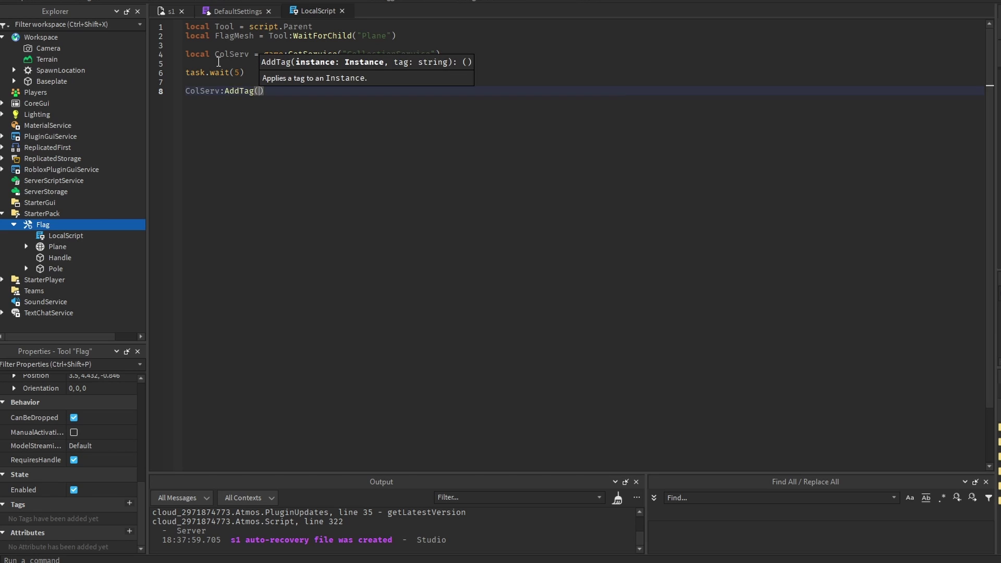
text(FlagMesh, )
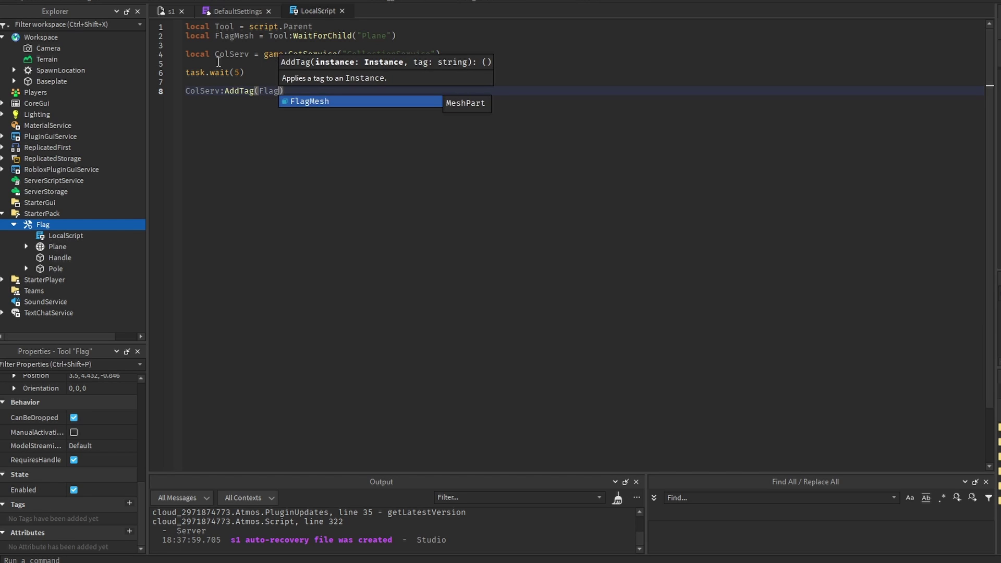
text("Flag)
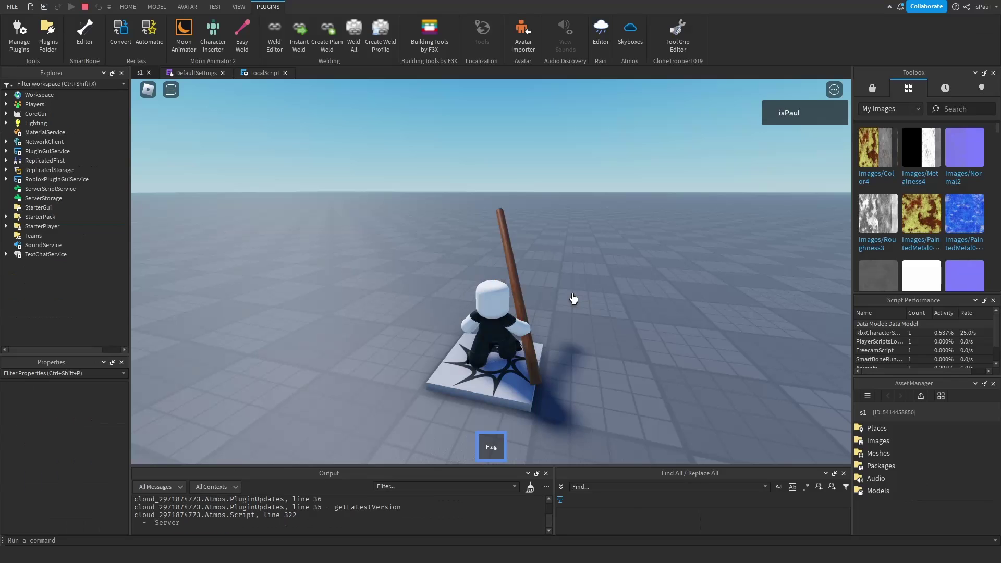
Walk the character around with the equipped Flag tool in a playtest and examine how the cloth waves.
right_drag(527, 271, 537, 239)
key(a)
key(s)
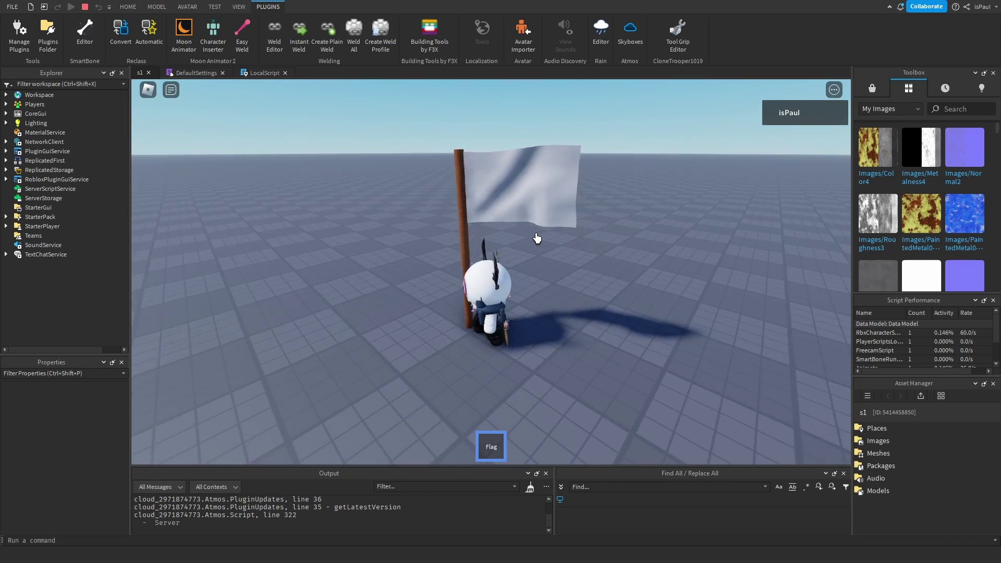
key(s)
right_drag(499, 191, 561, 217)
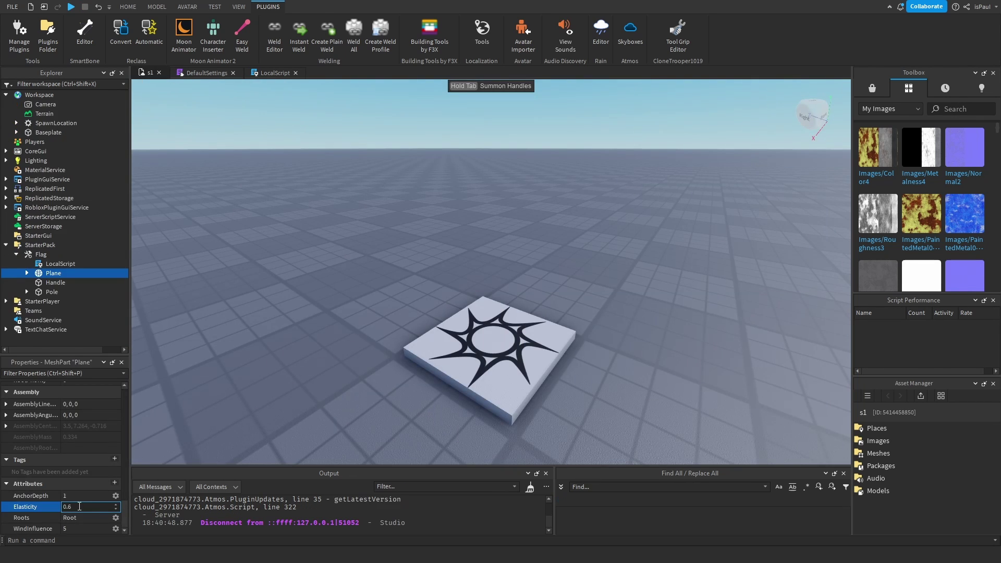
Set the Plane's Elasticity attribute to 0.6 and, after checking the default in DefaultSettings, its Inertia attribute to 0.4.
key(Return)
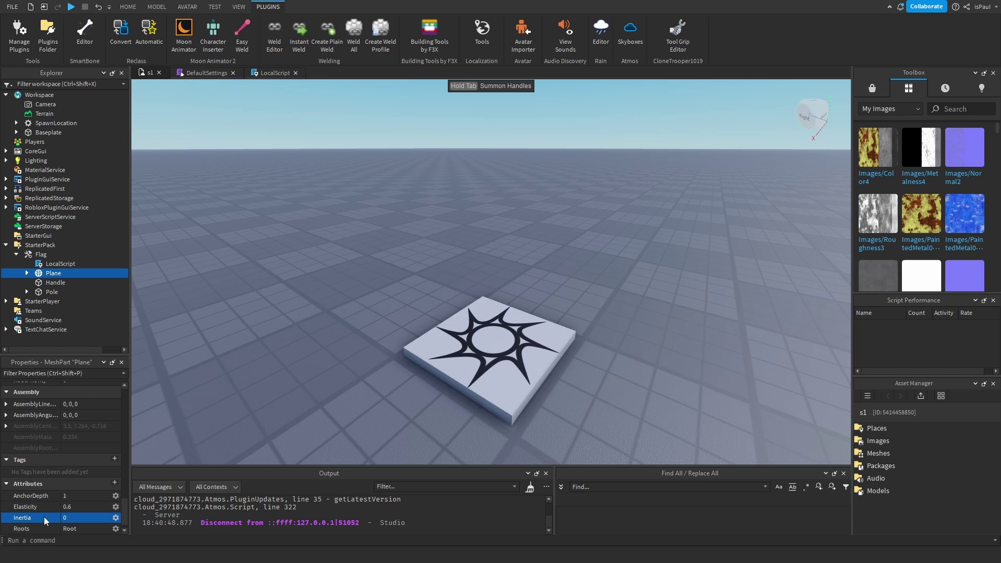
click(207, 73)
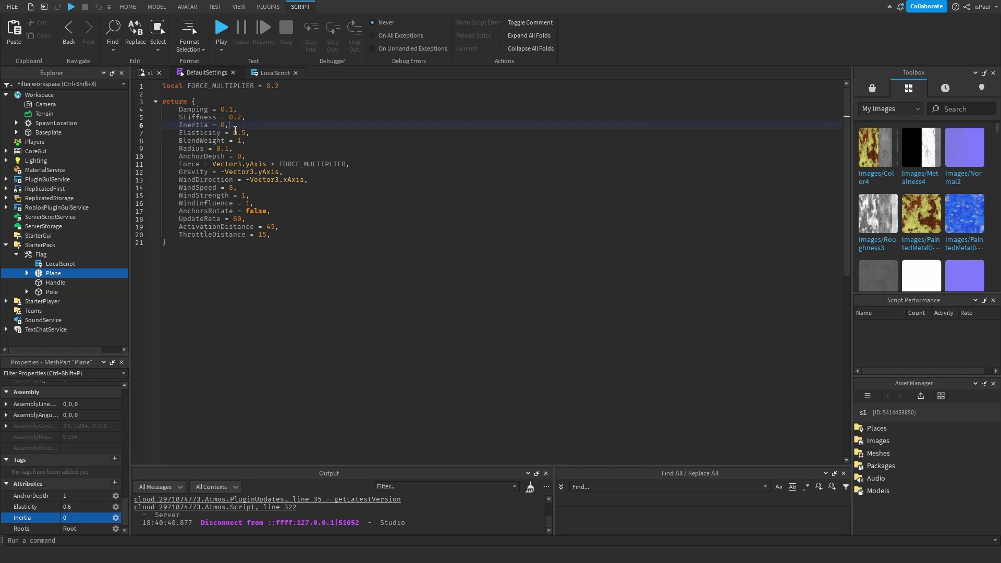
click(137, 73)
click(77, 518)
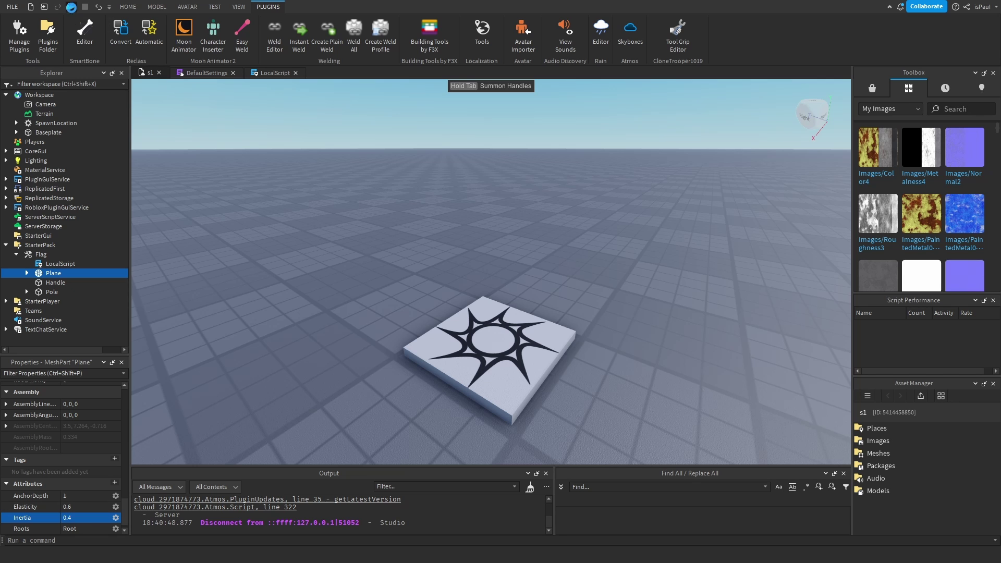
Playtest the Flag tool with the new elasticity and inertia, walking in different directions to examine the cloth motion.
click(71, 6)
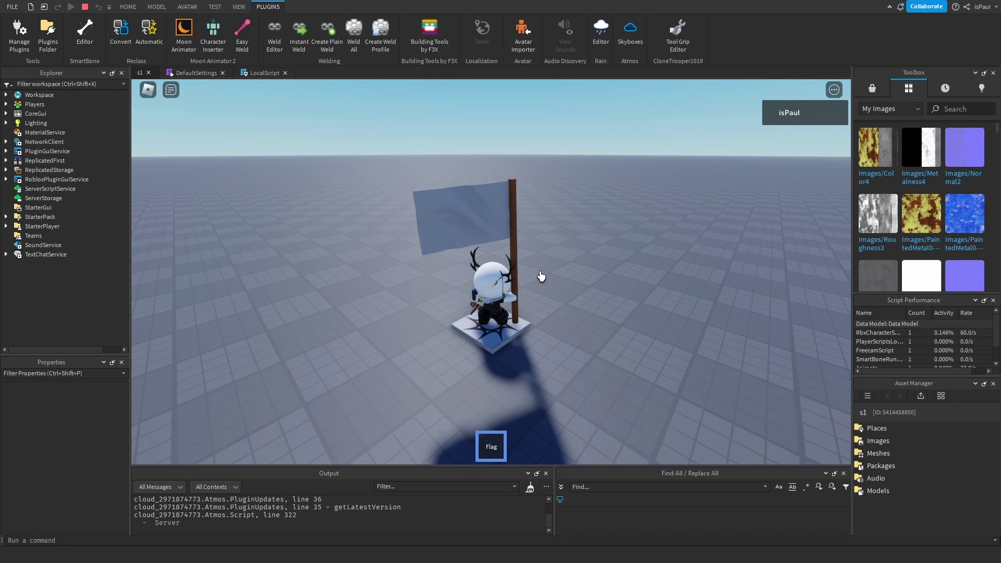
key(w)
right_drag(541, 276, 539, 243)
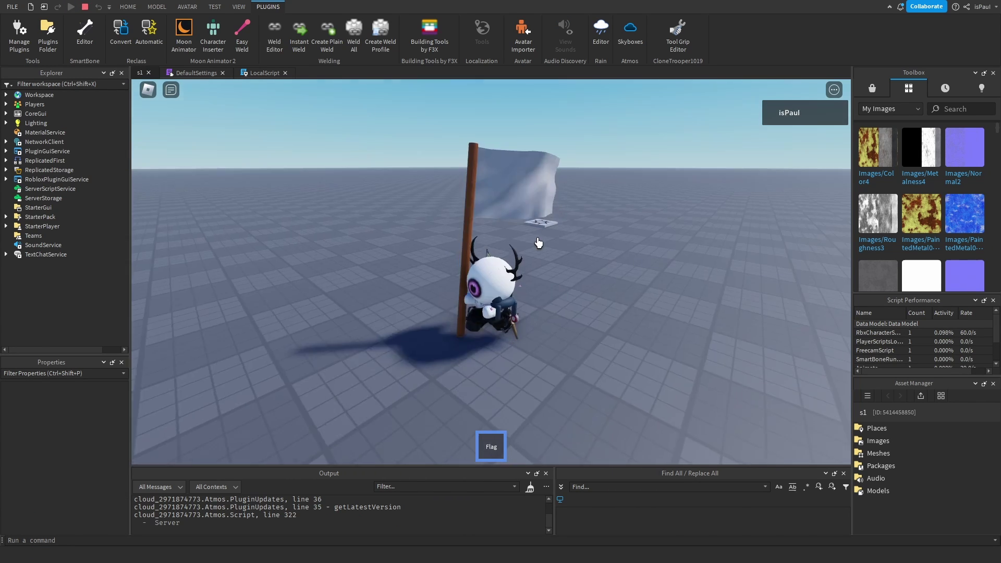
key(s)
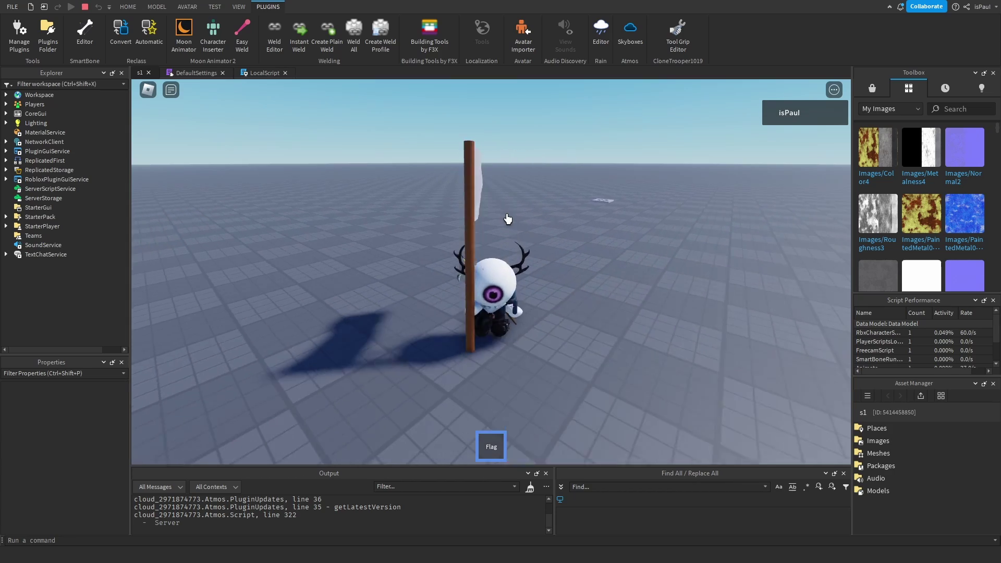
key(w)
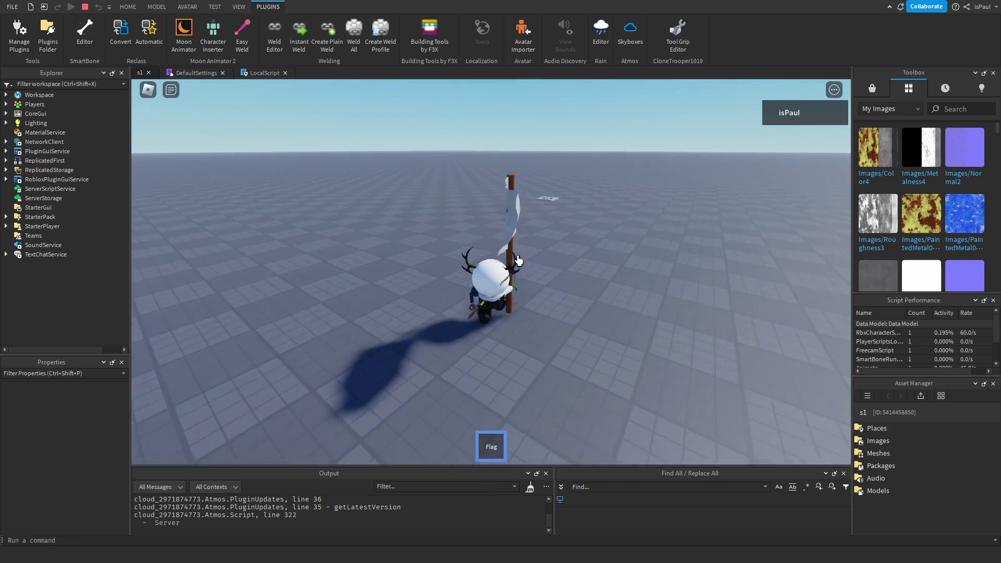
key(w)
right_drag(519, 261, 499, 301)
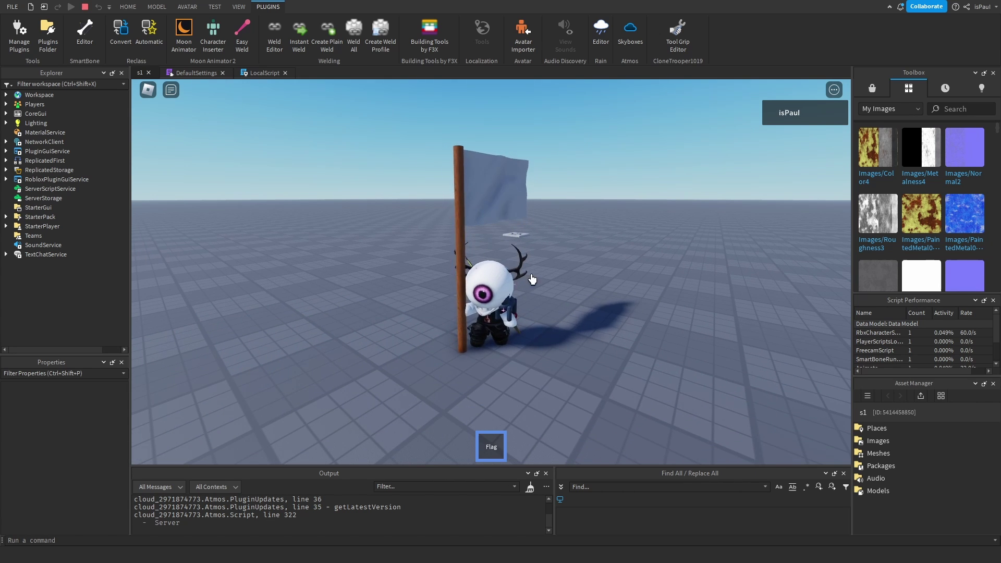
right_drag(532, 280, 537, 317)
key(s)
right_drag(466, 295, 564, 230)
Test unequipping and re-equipping the Flag tool while moving the character.
key(1)
key(s)
key(w)
key(s)
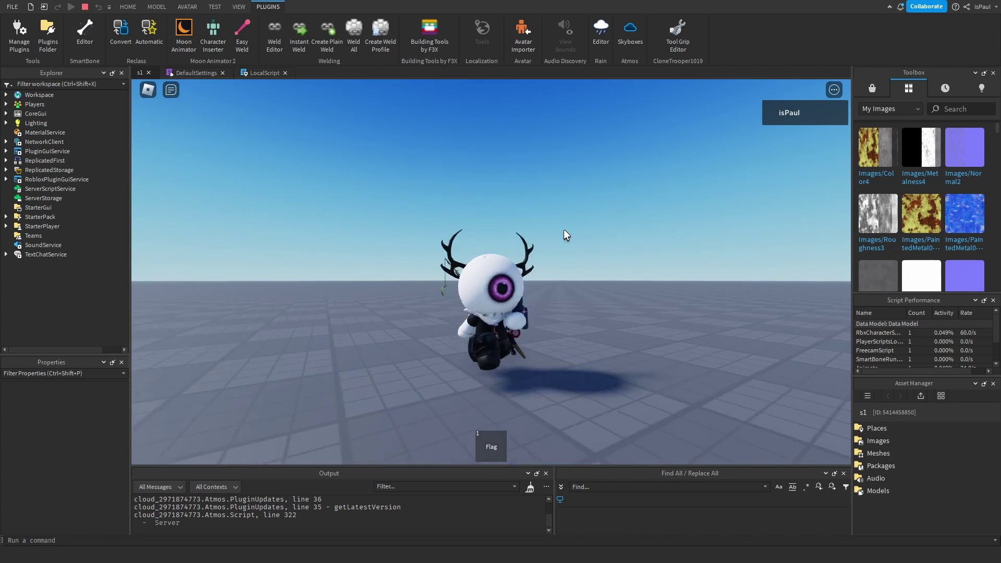
key(1)
key(1)
scroll(573, 228, up, 3)
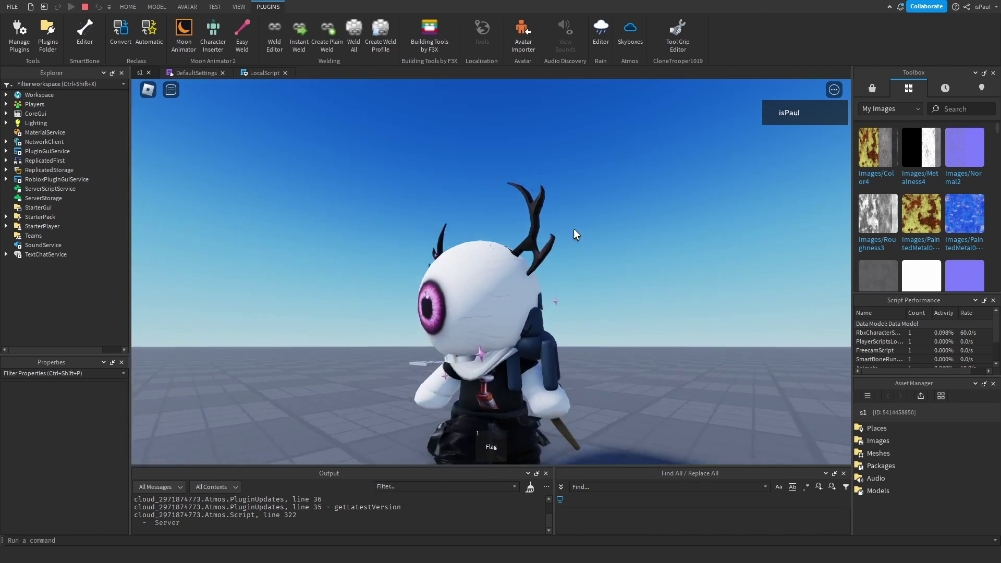
scroll(574, 228, up, 4)
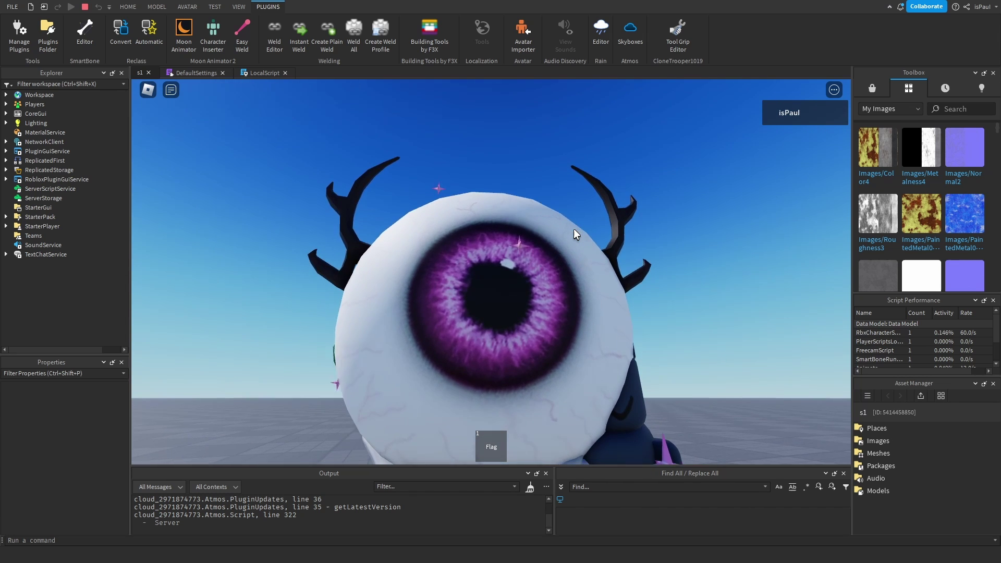
right_drag(629, 273, 562, 288)
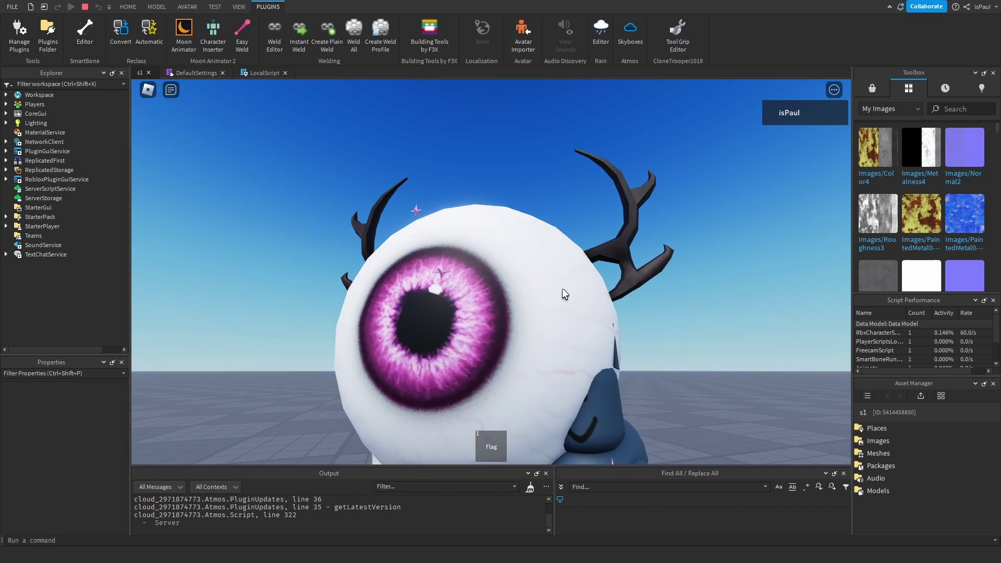